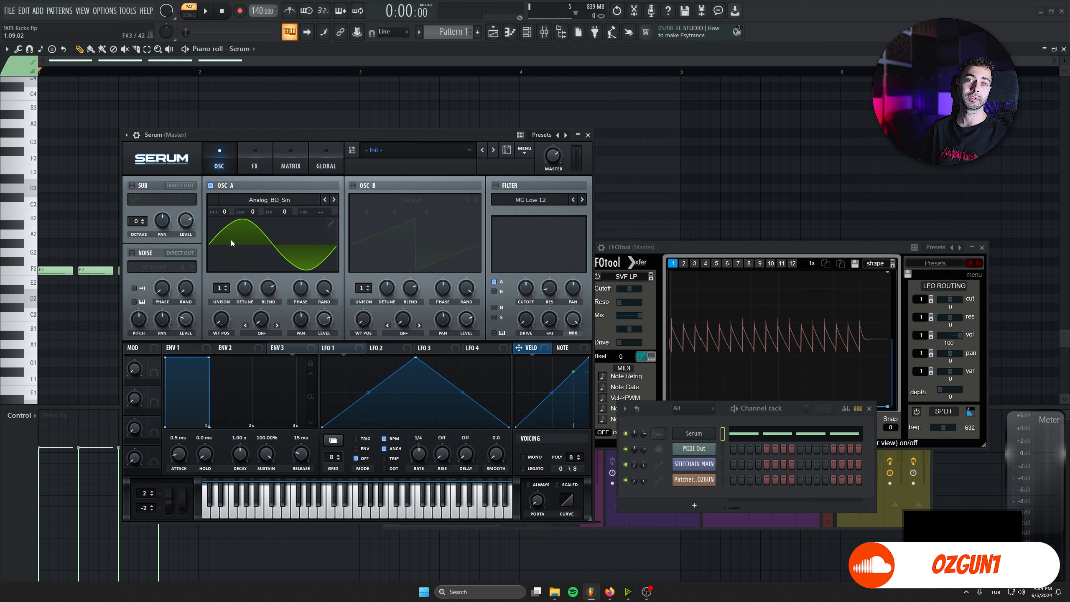
Make LFO 1 a falling ramp in ENV mode and assign it to oscillator A's level, with the base level at minimum.
drag(416, 357, 321, 357)
click(355, 449)
drag(336, 348, 325, 318)
drag(324, 319, 324, 379)
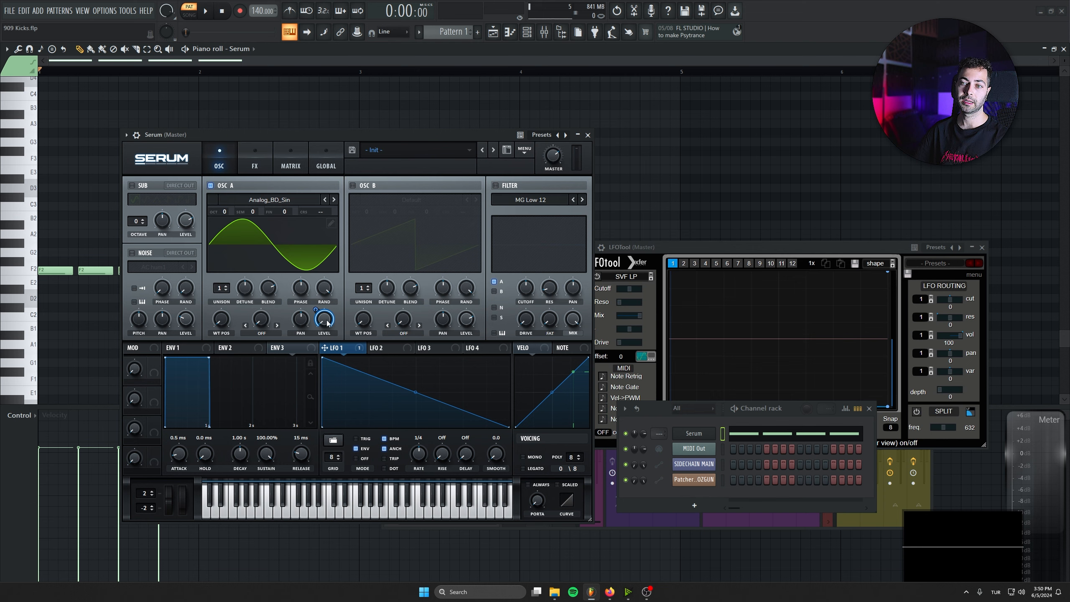
key(space)
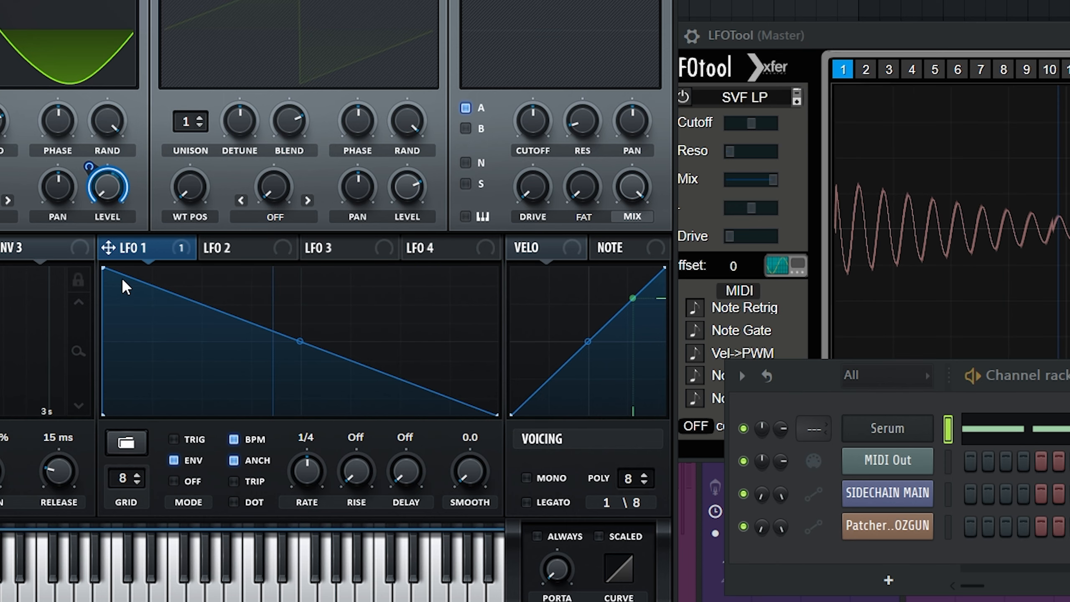
Reshape LFO 1 into a full-height plateau that curves steeply down to zero at about the halfway point.
double_click(262, 285)
drag(262, 285, 201, 250)
double_click(301, 413)
drag(251, 341, 250, 271)
drag(104, 269, 103, 249)
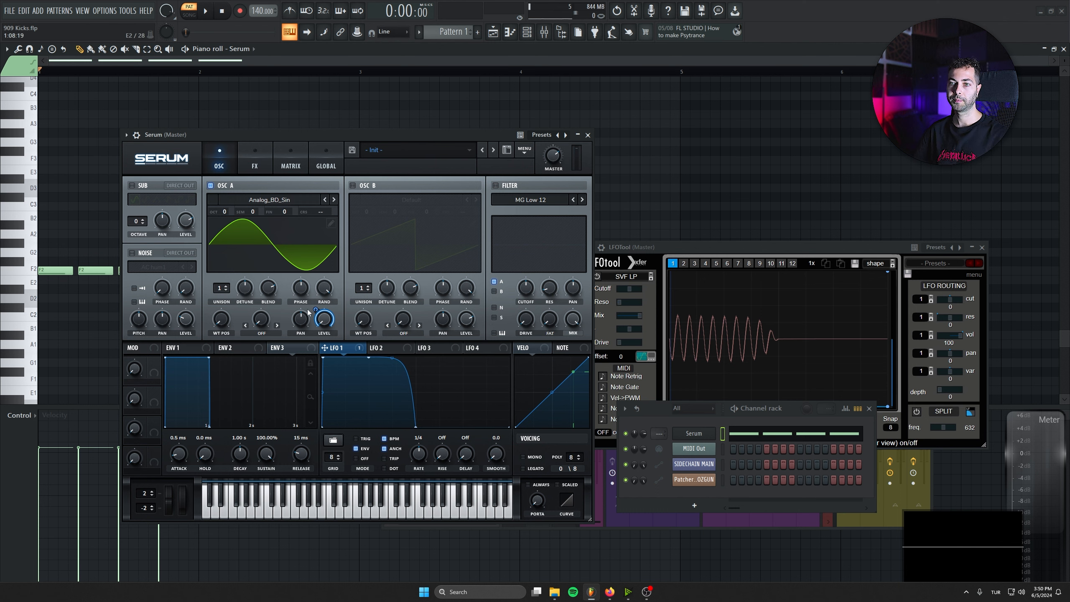
Play the kick and examine its spectrum in the SPAN analyzer on the master mixer track, closing the analyzer when done.
key(space)
mouse_move(226, 209)
mouse_down()
mouse_move(227, 198)
mouse_move(224, 225)
mouse_move(224, 213)
mouse_up()
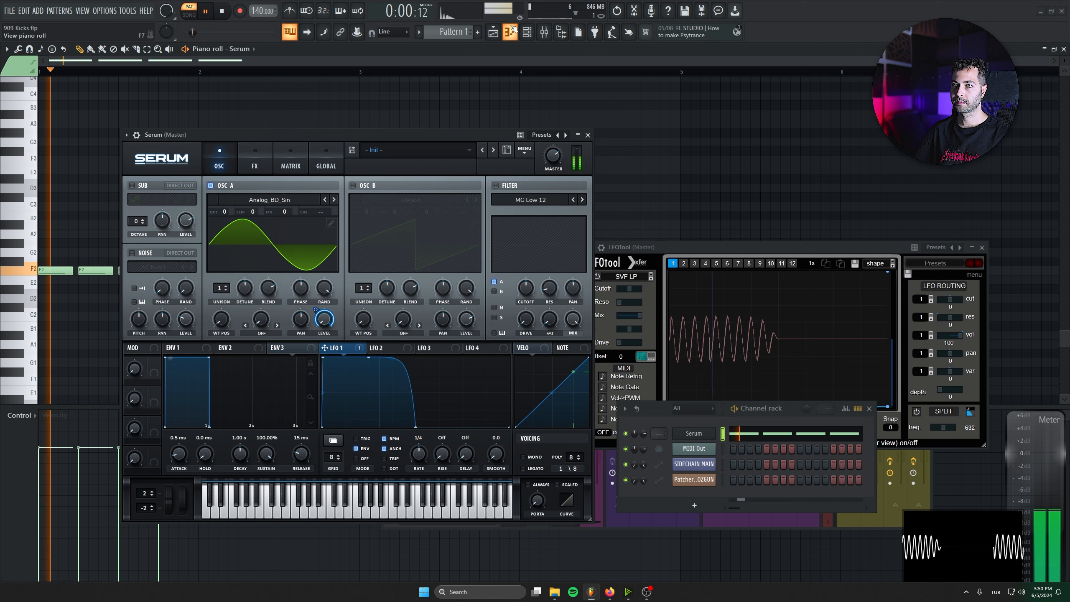
key(F9)
key(space)
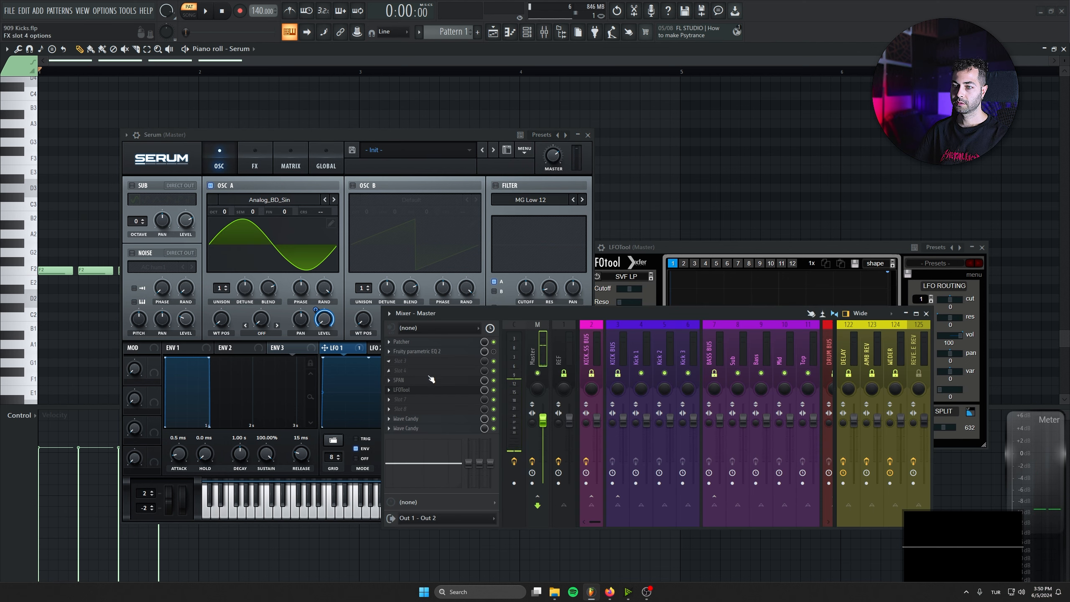
click(399, 380)
drag(332, 147, 341, 155)
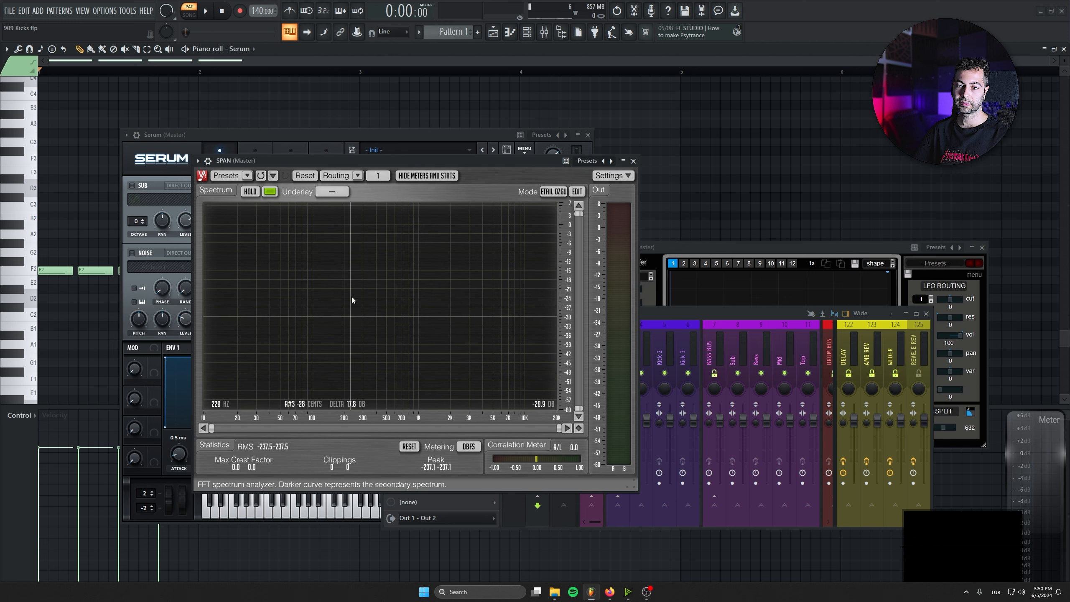
key(space)
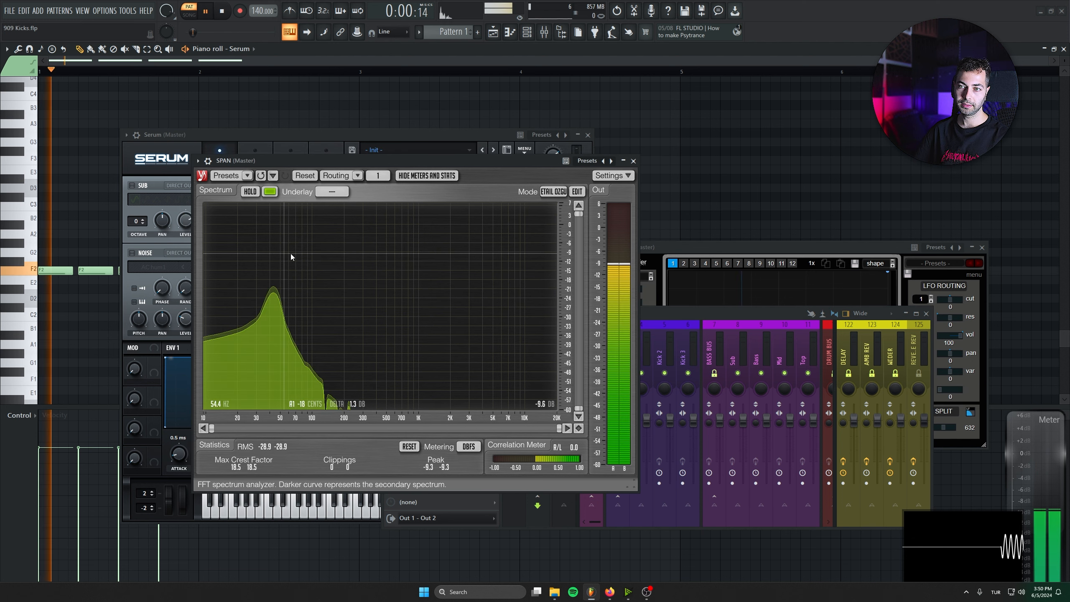
key(space)
click(633, 161)
In Serum, make LFO 2 a falling ramp in ENV mode and assign it to oscillator A's coarse pitch with amount 30.
click(337, 135)
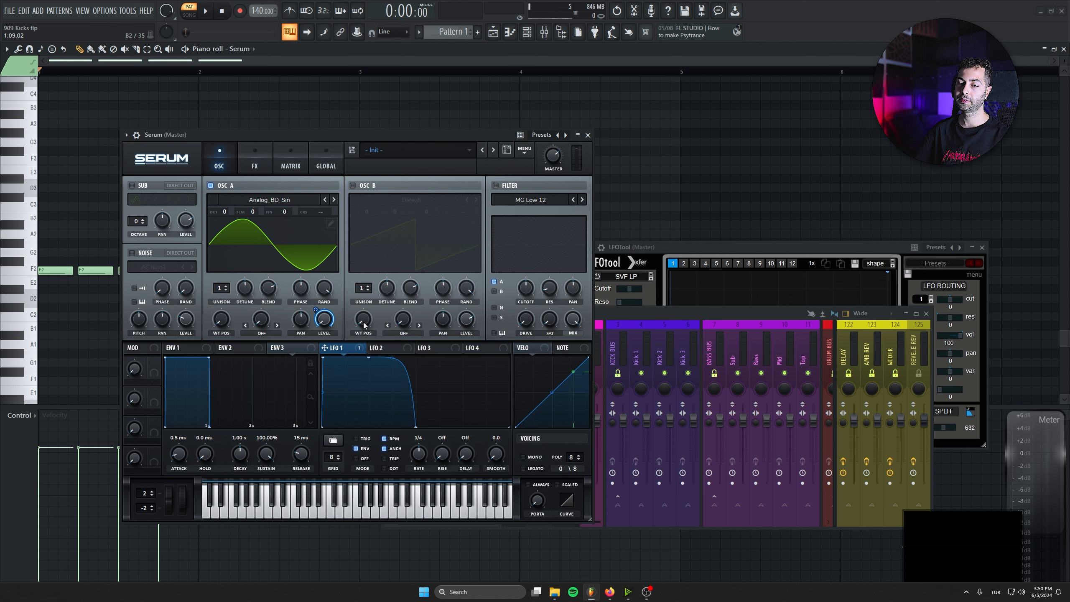
click(409, 346)
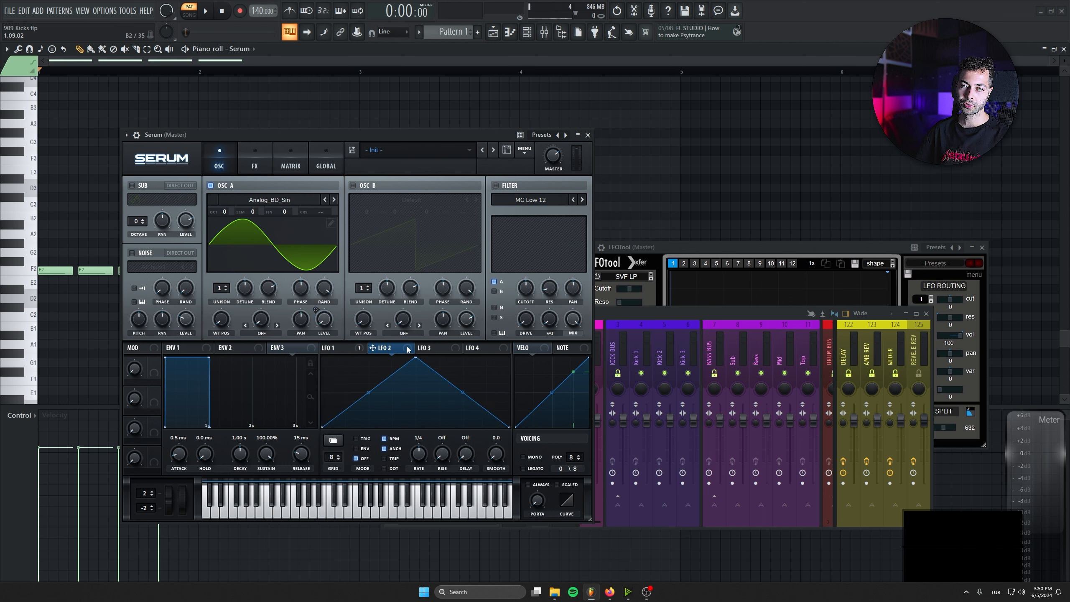
drag(423, 361, 334, 199)
click(356, 449)
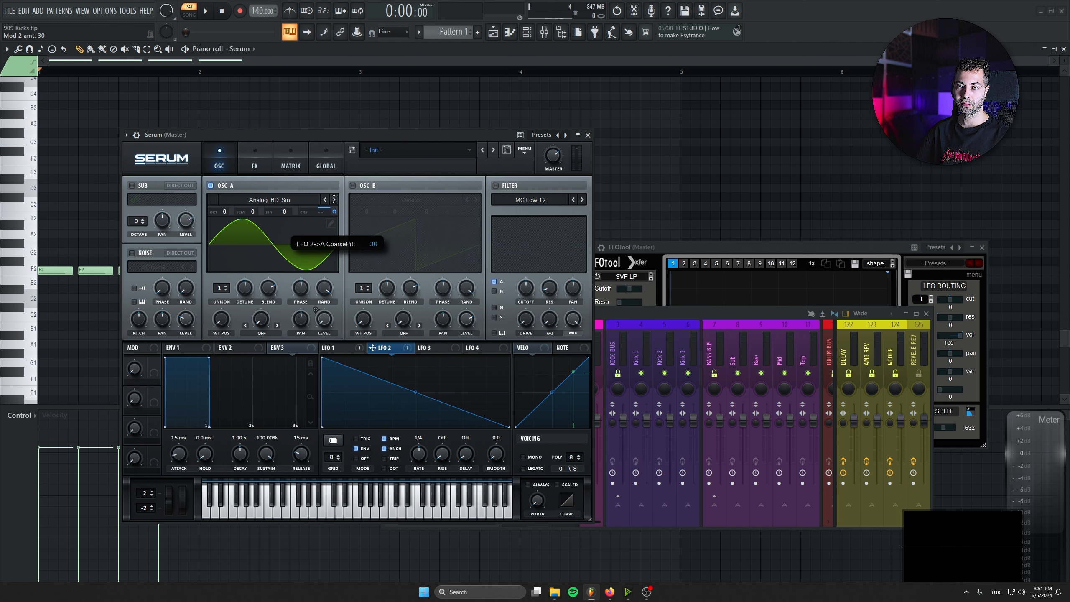
click(321, 352)
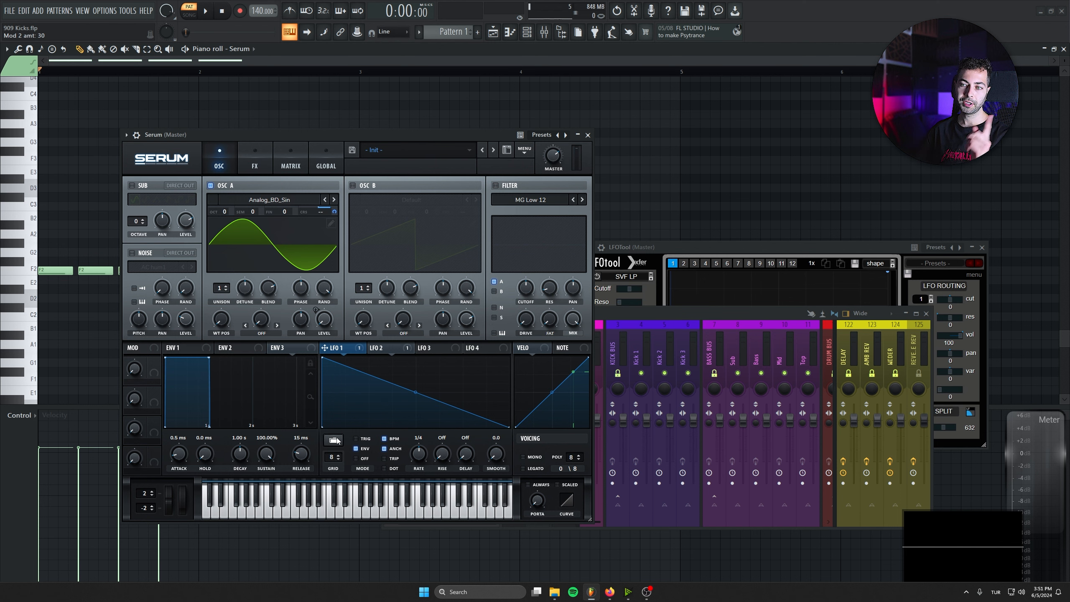
drag(323, 359, 287, 323)
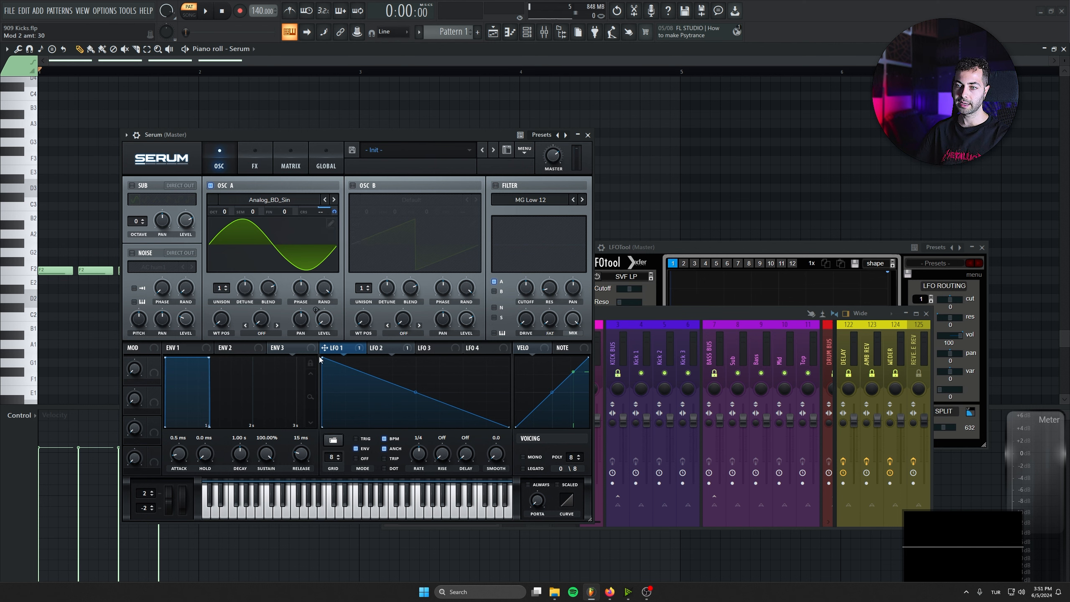
click(393, 347)
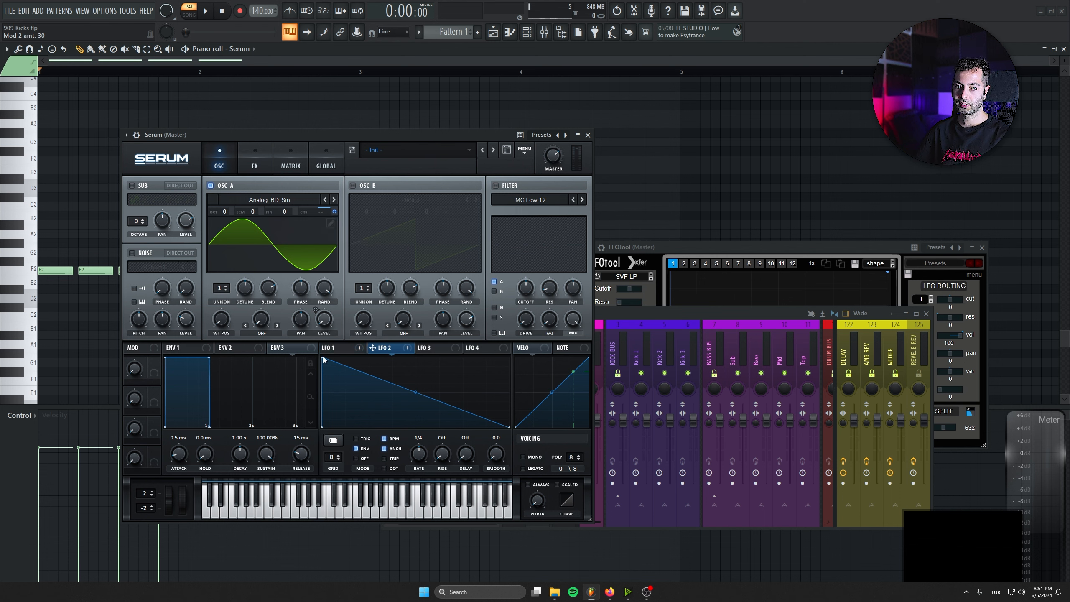
click(333, 351)
click(391, 346)
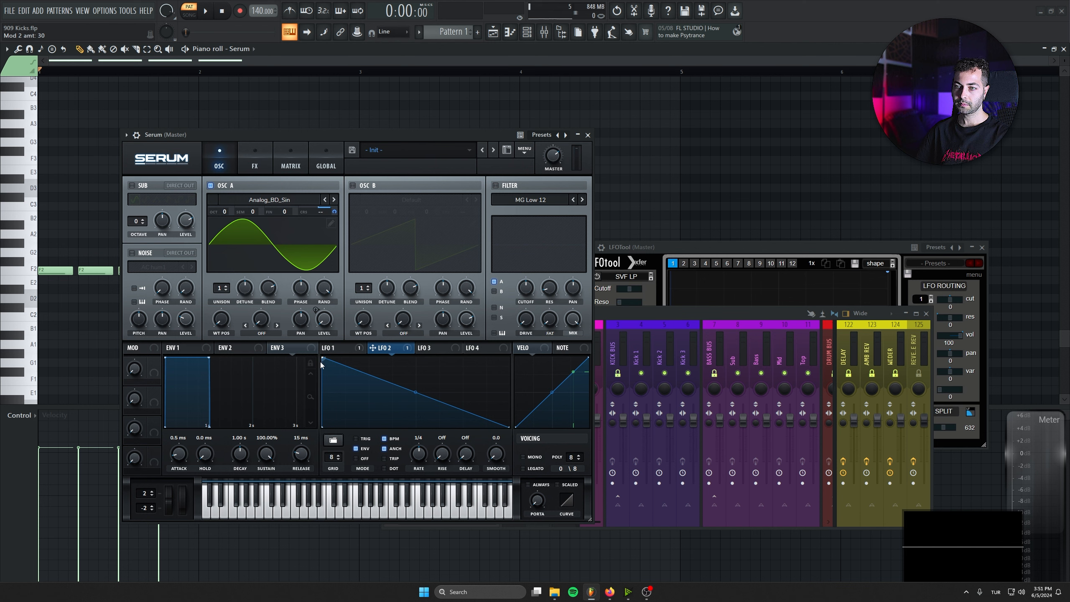
drag(322, 358, 337, 363)
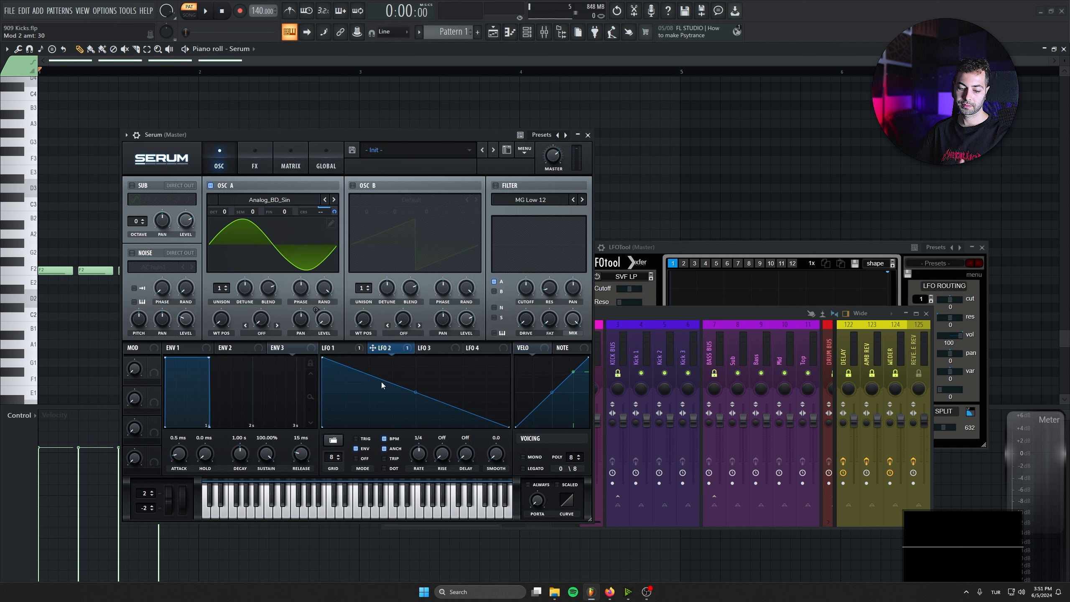
Audition the kick, end LFO 2's pitch ramp at the halfway point, and add a bend point on the remaining slope.
key(space)
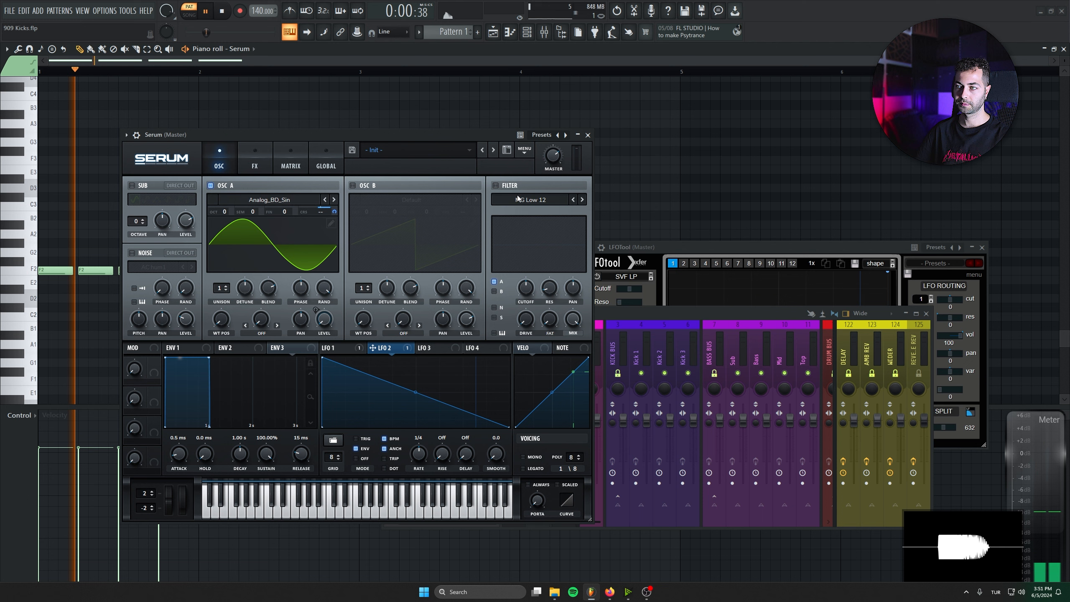
click(694, 246)
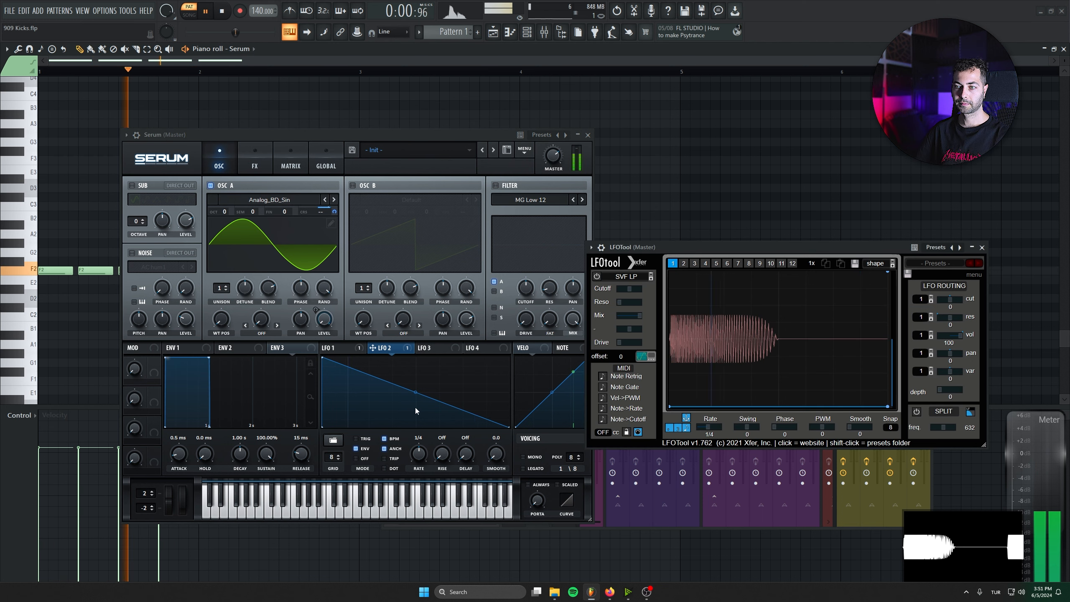
key(space)
double_click(439, 406)
drag(438, 407, 422, 437)
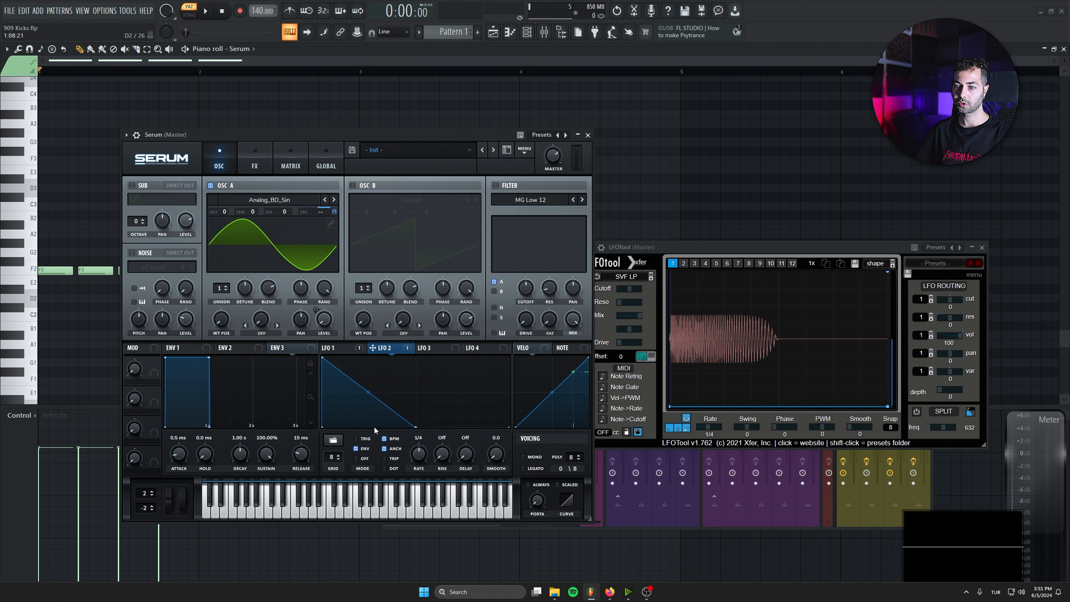
double_click(367, 414)
drag(368, 414, 346, 386)
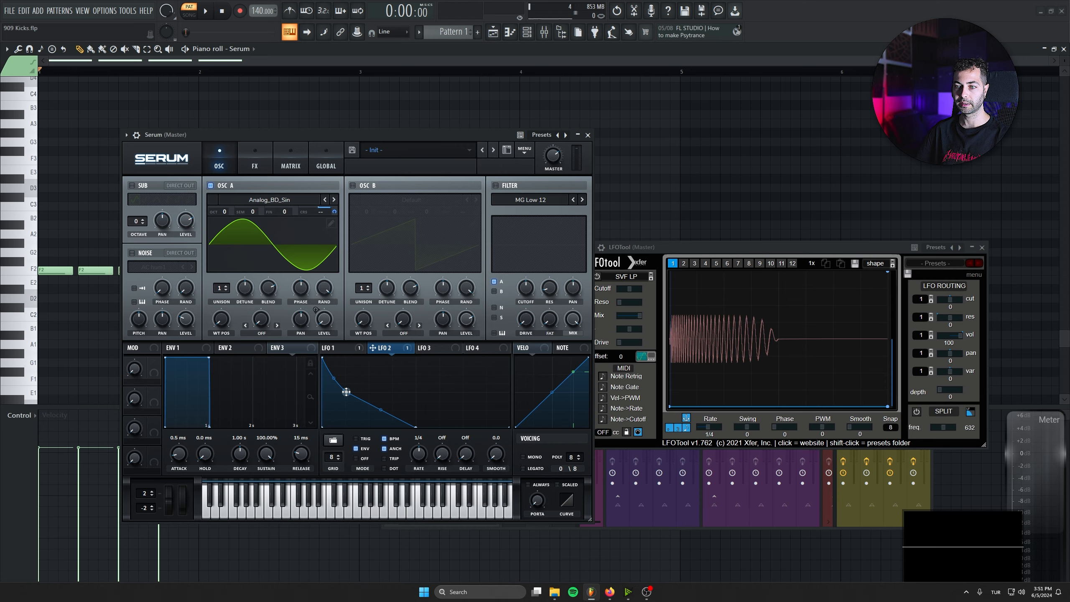
Adjust LFO 2's bend point while auditioning the kick, settling on a steep initial pitch drop followed by a gentler slope.
key(space)
drag(346, 391, 343, 402)
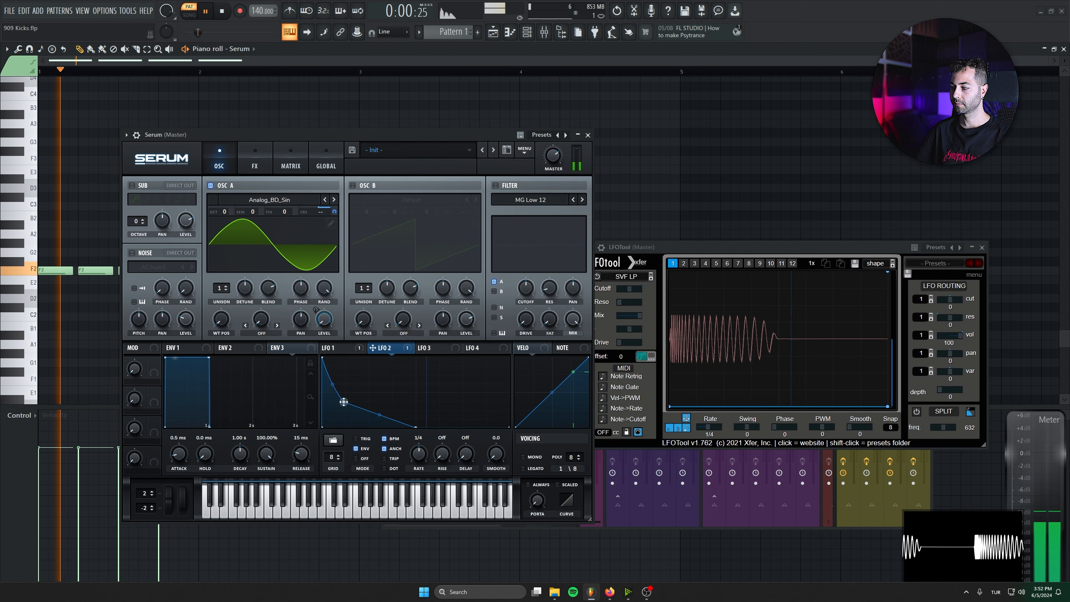
mouse_move(343, 402)
mouse_down()
mouse_move(333, 406)
mouse_move(356, 393)
mouse_up()
key(space)
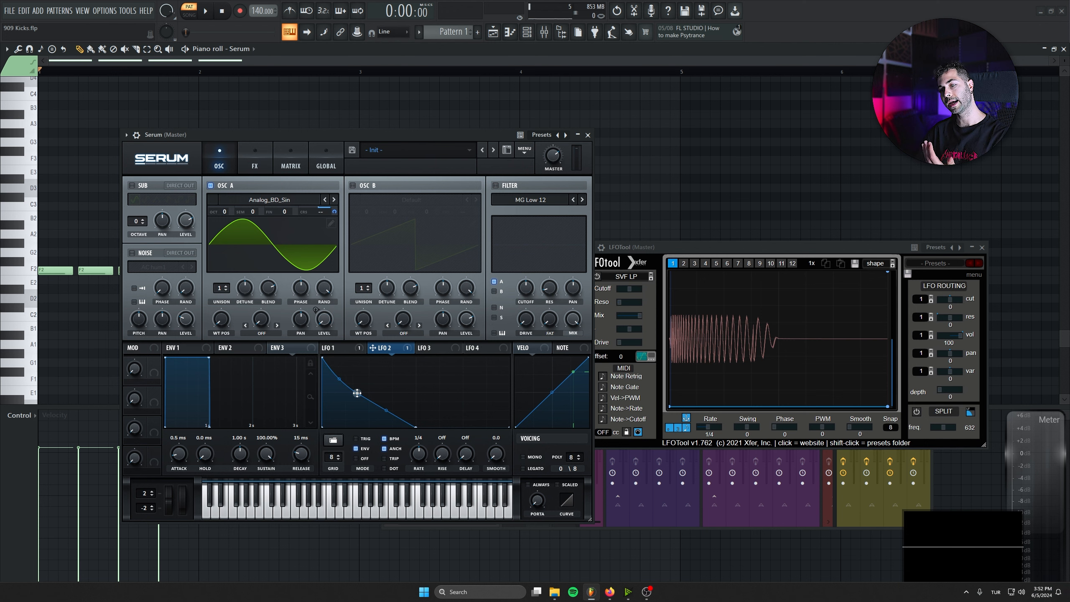
drag(356, 393, 362, 392)
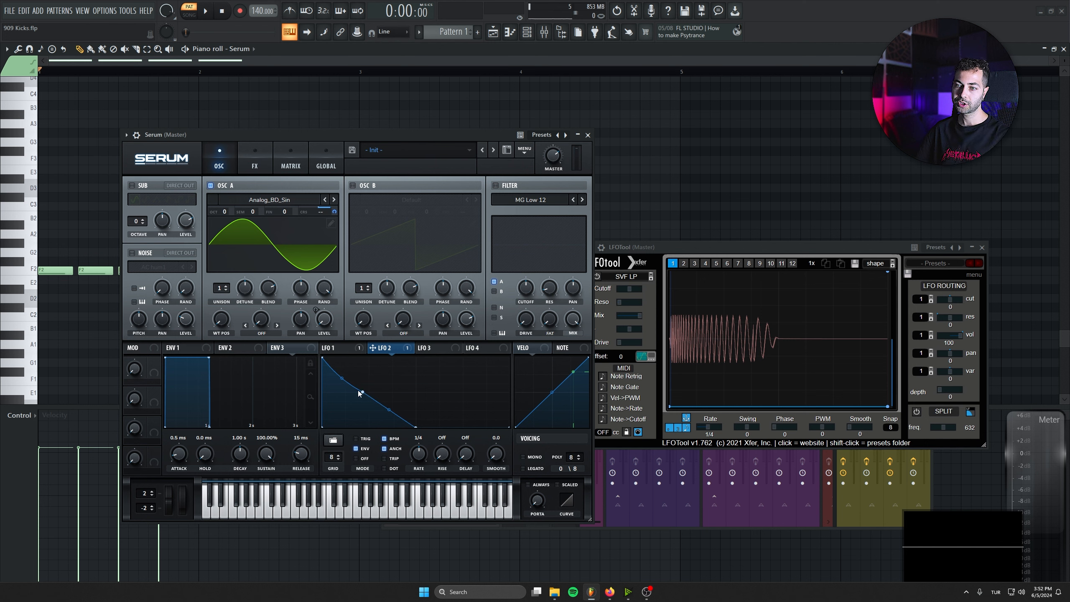
drag(363, 392, 344, 396)
key(space)
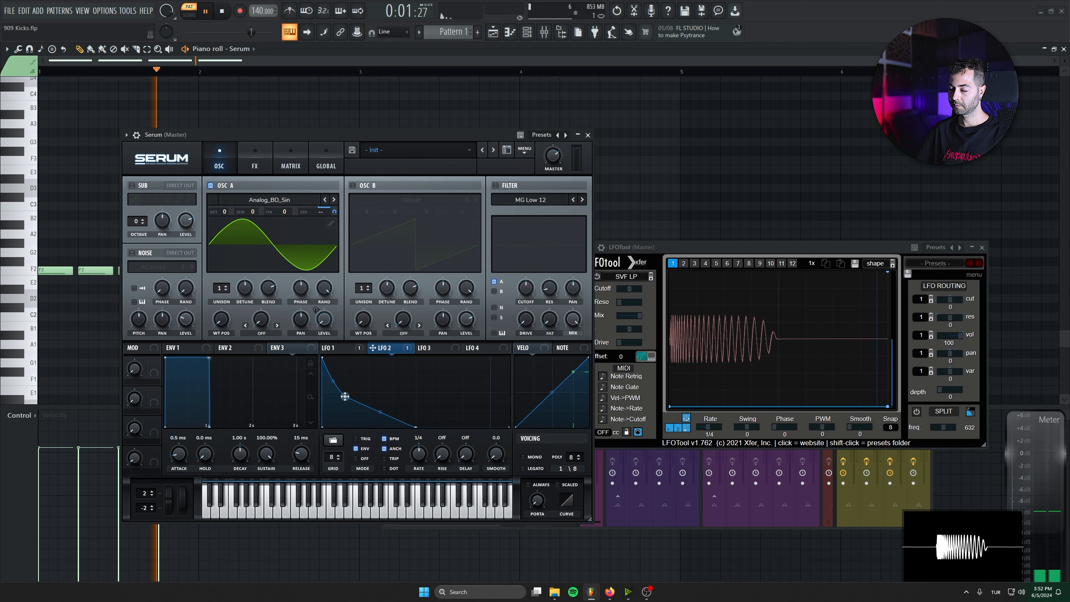
key(space)
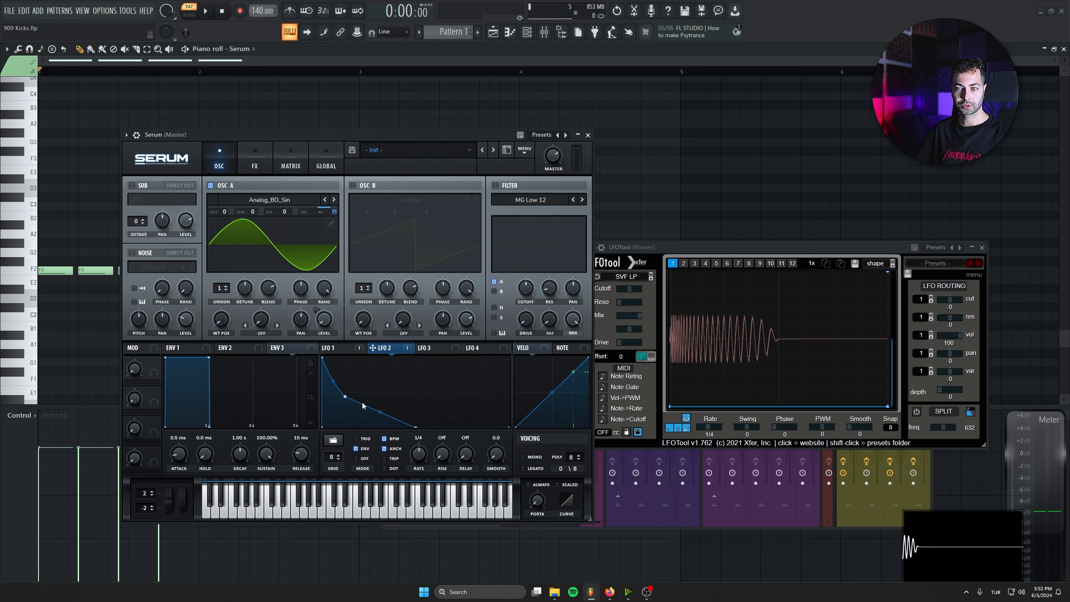
Curve LFO 2's lower segment downward for a smooth pitch decay and audition the kick.
drag(379, 411, 380, 420)
key(space)
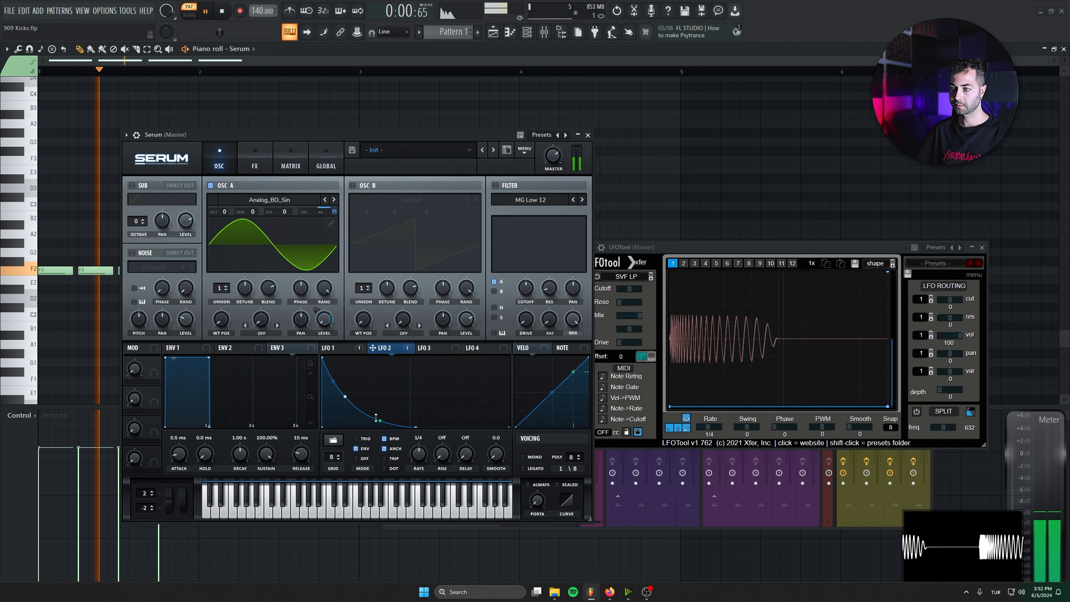
key(space)
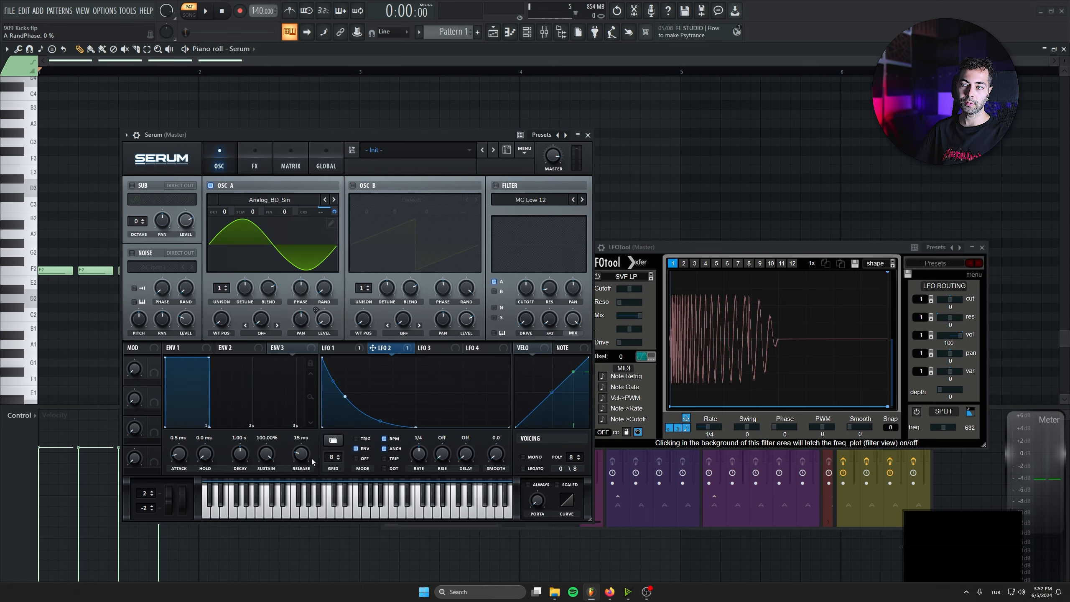
Play the kick once more and save the project.
key(space)
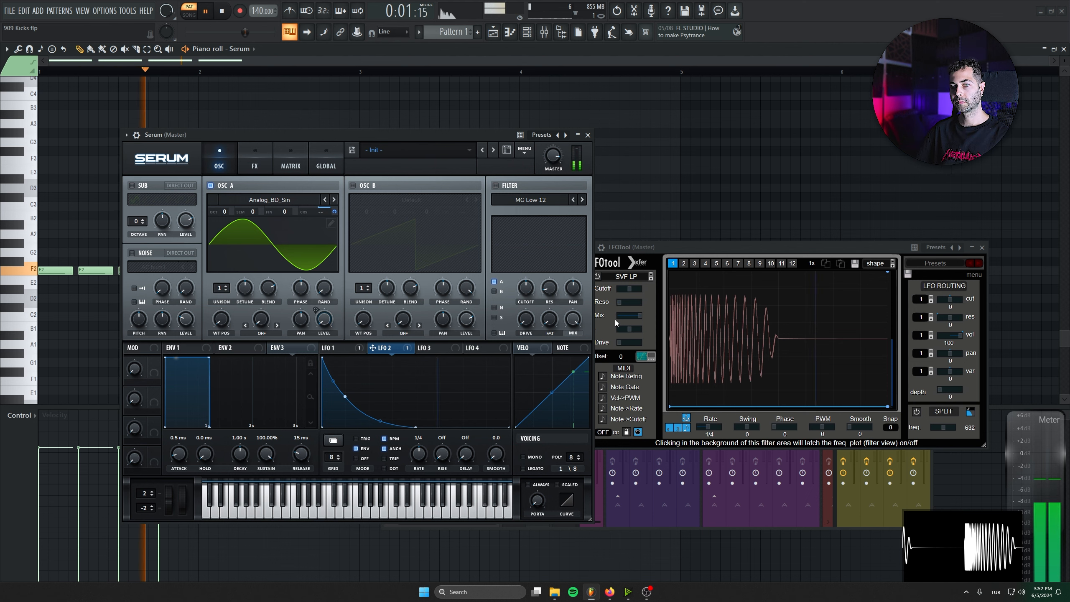
key(space)
key(ctrl+s)
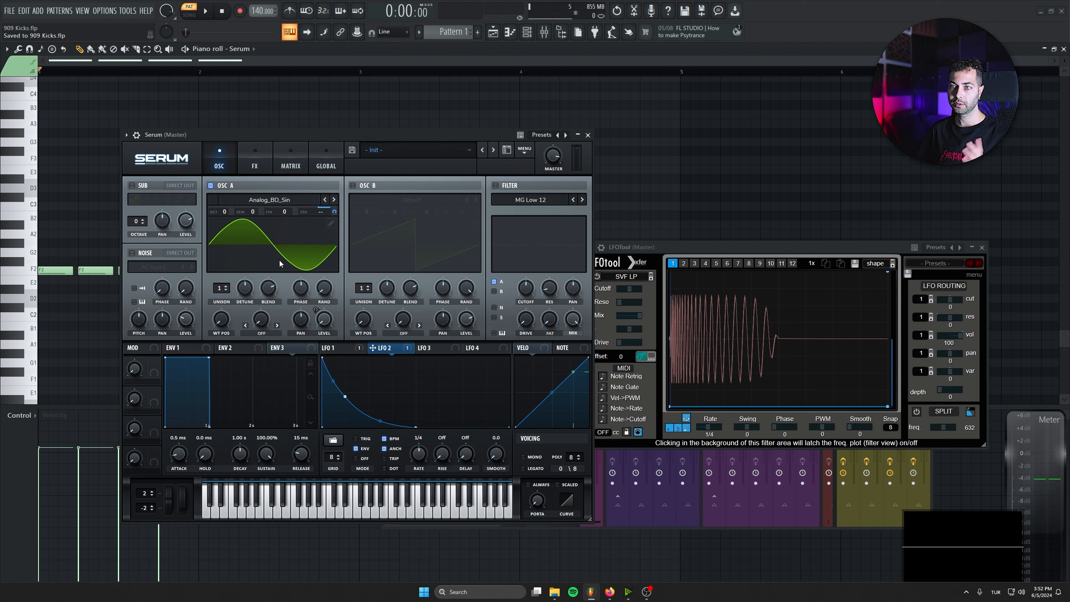
Shape LFO 3 as a steep concave decay in ENV mode and assign it to oscillator A's wavetable position, leaving oscillator B off.
click(446, 350)
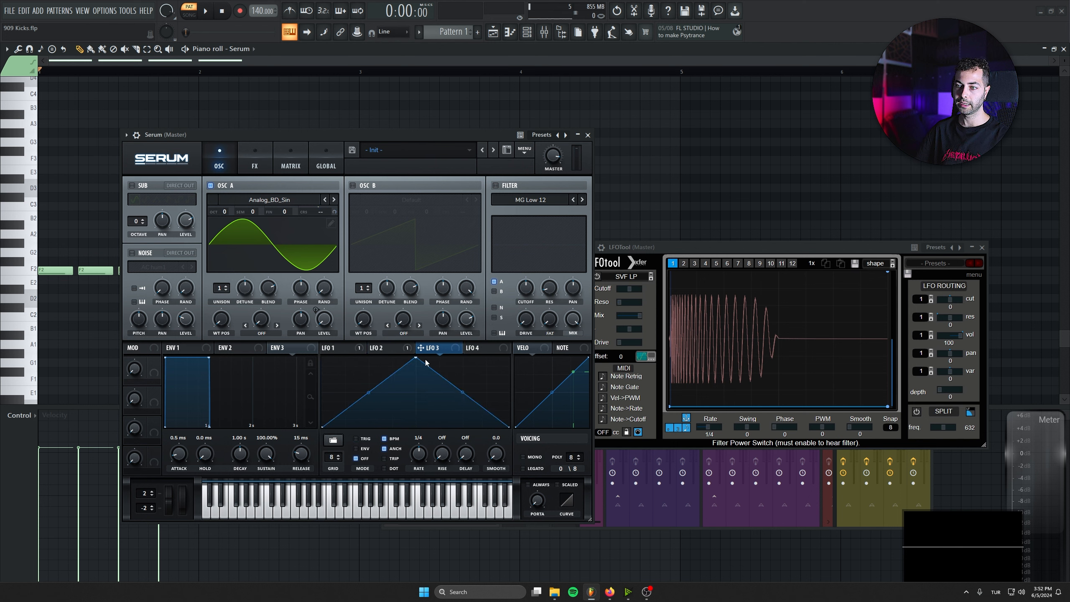
drag(416, 357, 232, 334)
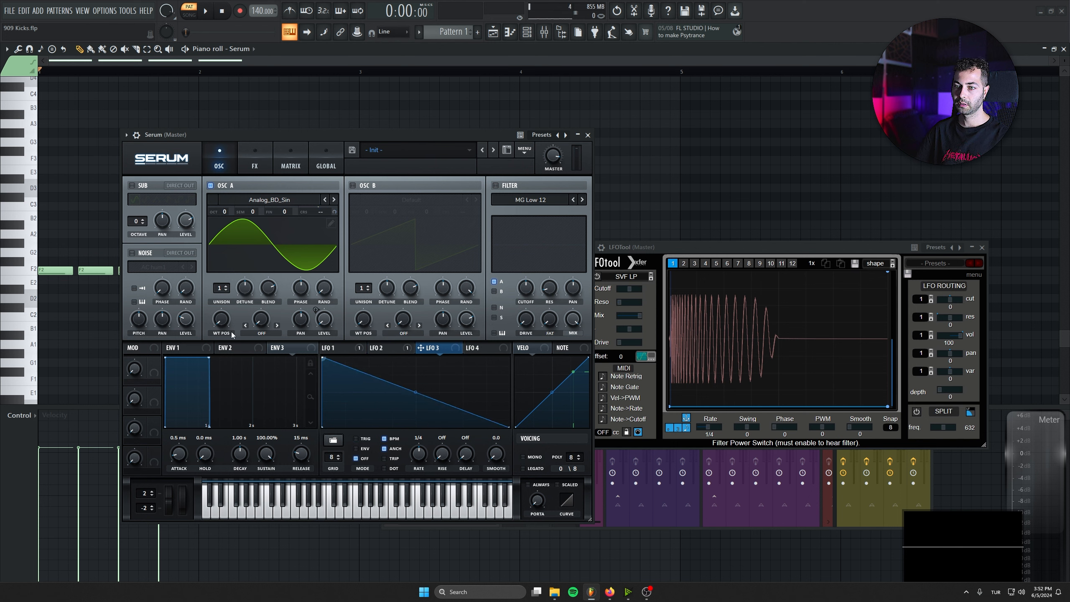
click(353, 185)
drag(416, 392, 412, 417)
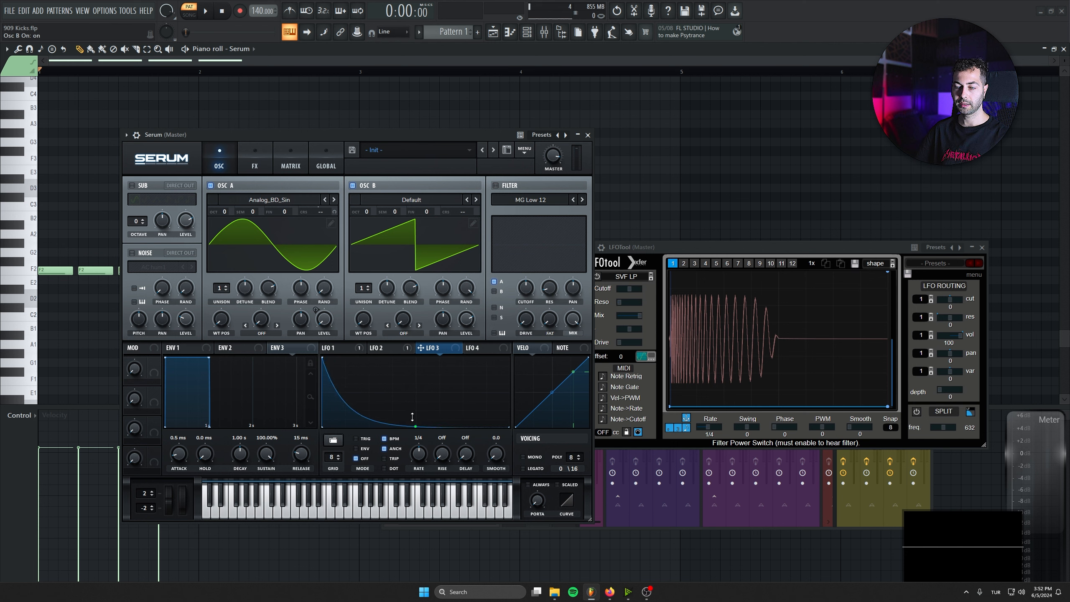
click(364, 448)
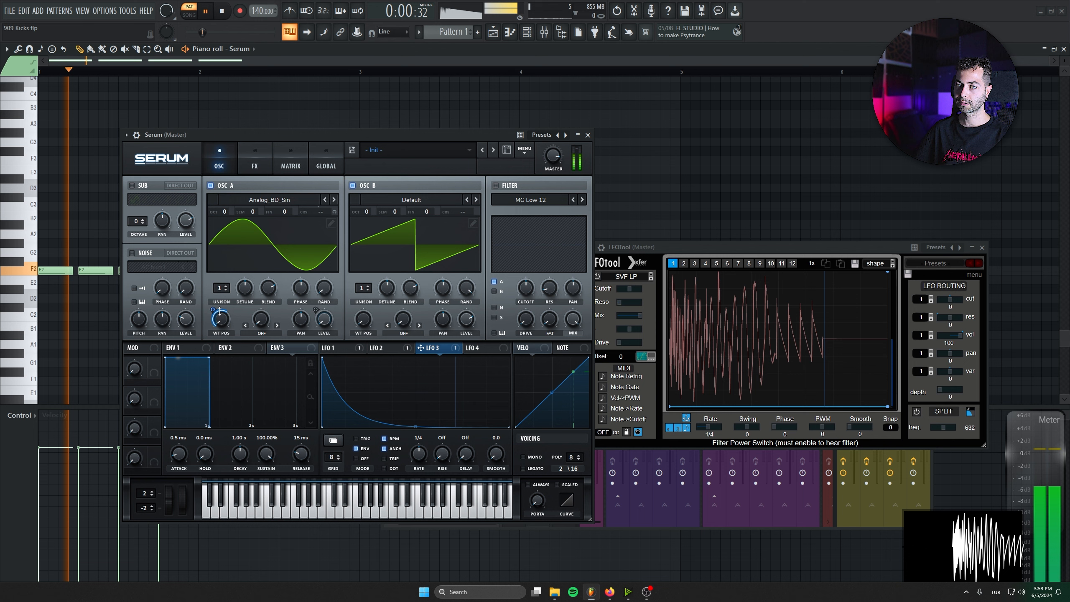
drag(421, 347, 221, 319)
click(352, 185)
Reduce LFO 3's modulation amount on oscillator A's wavetable position to 24 while auditioning the kick.
key(space)
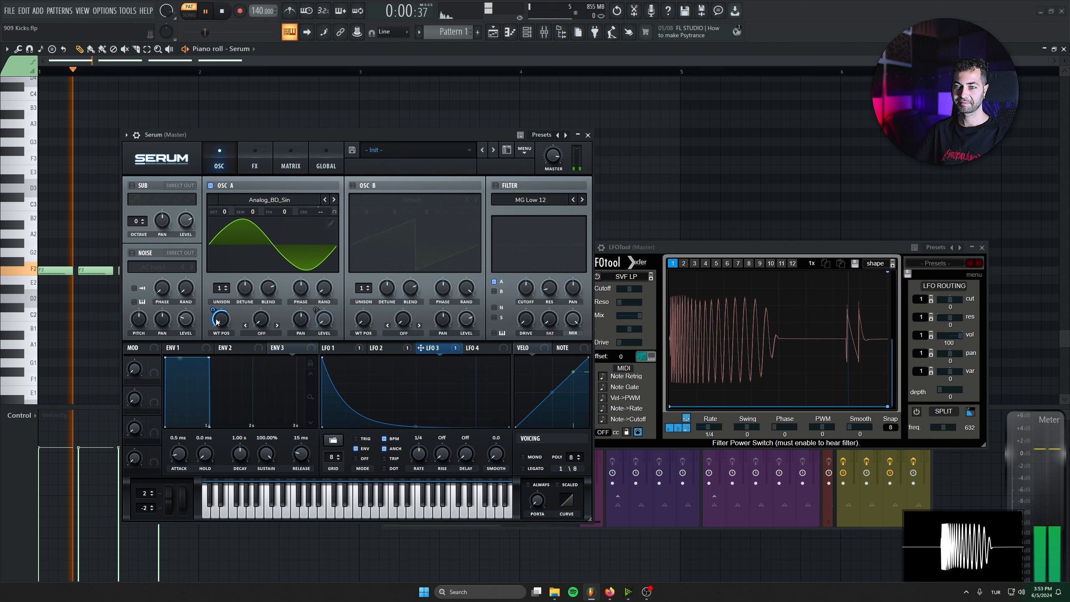
drag(209, 324, 196, 305)
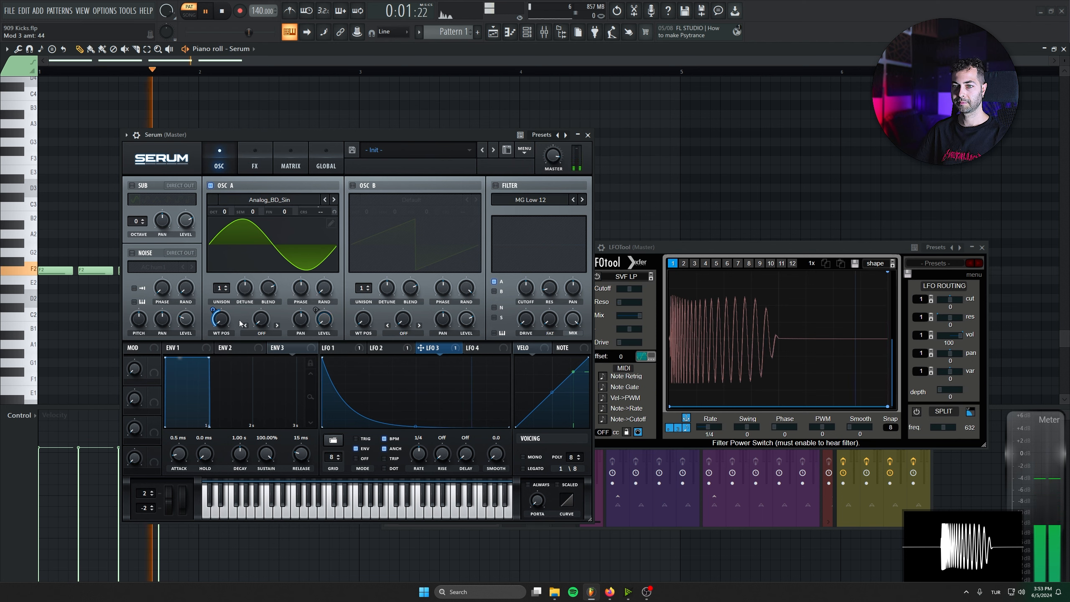
drag(220, 319, 201, 305)
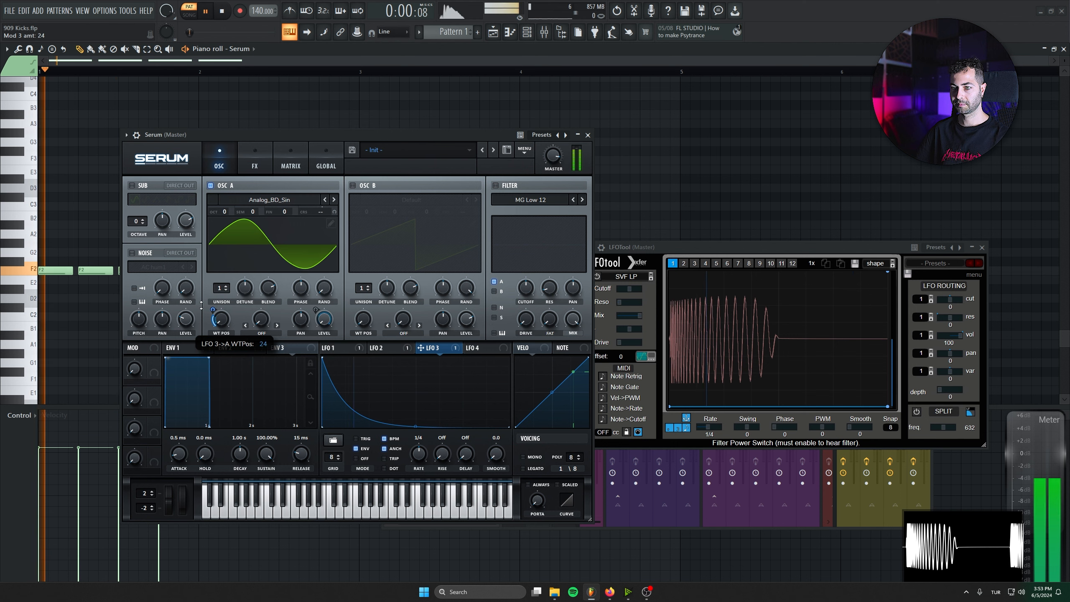
Turn on oscillator B, raise its octave to +1 and load the Digital wavetable Dist C2.
key(space)
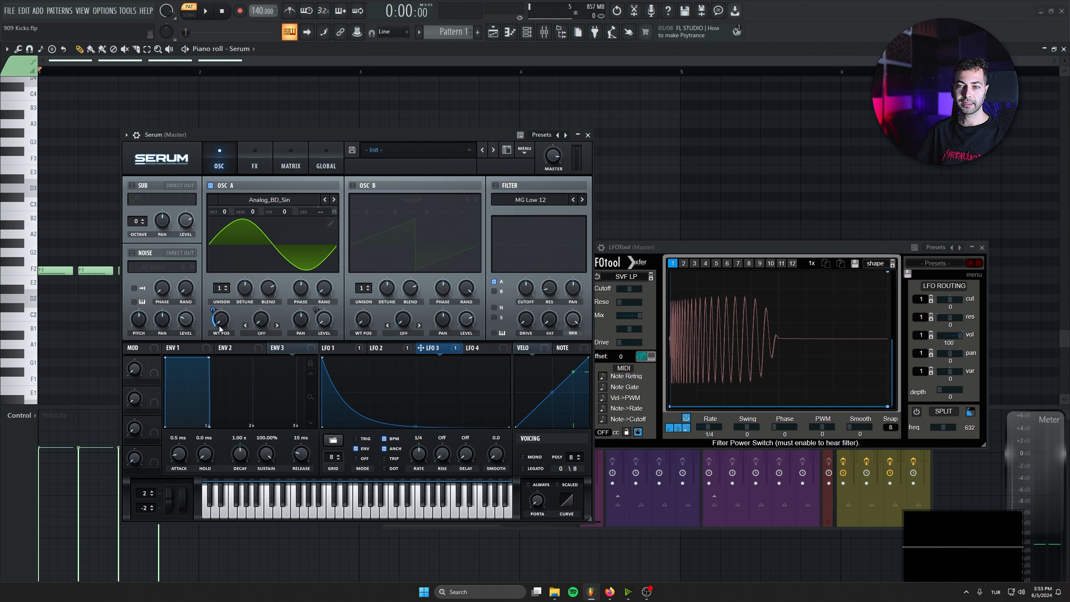
click(353, 186)
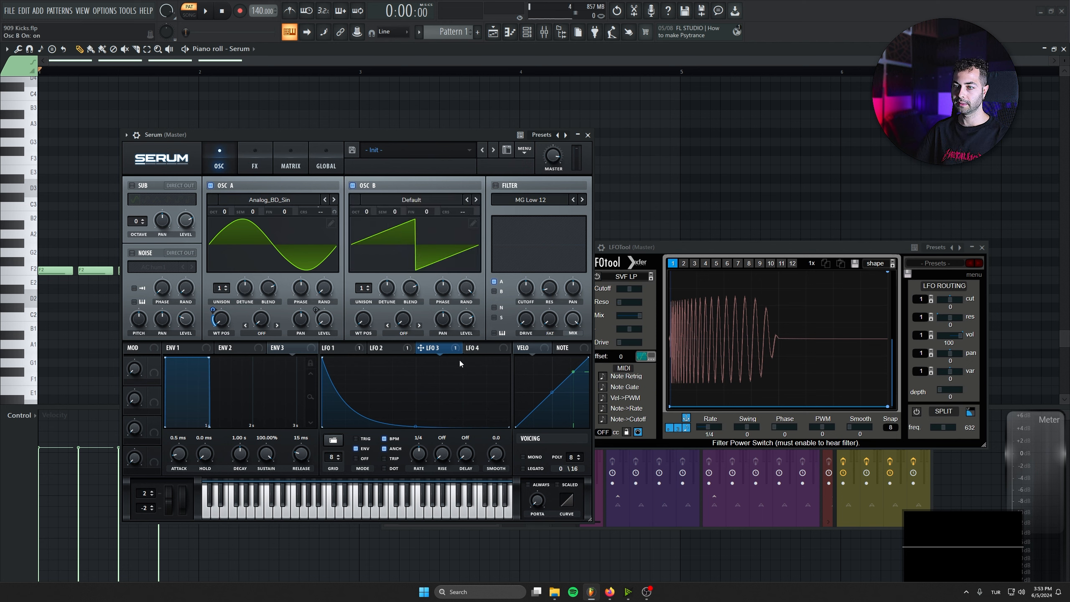
drag(371, 212, 373, 207)
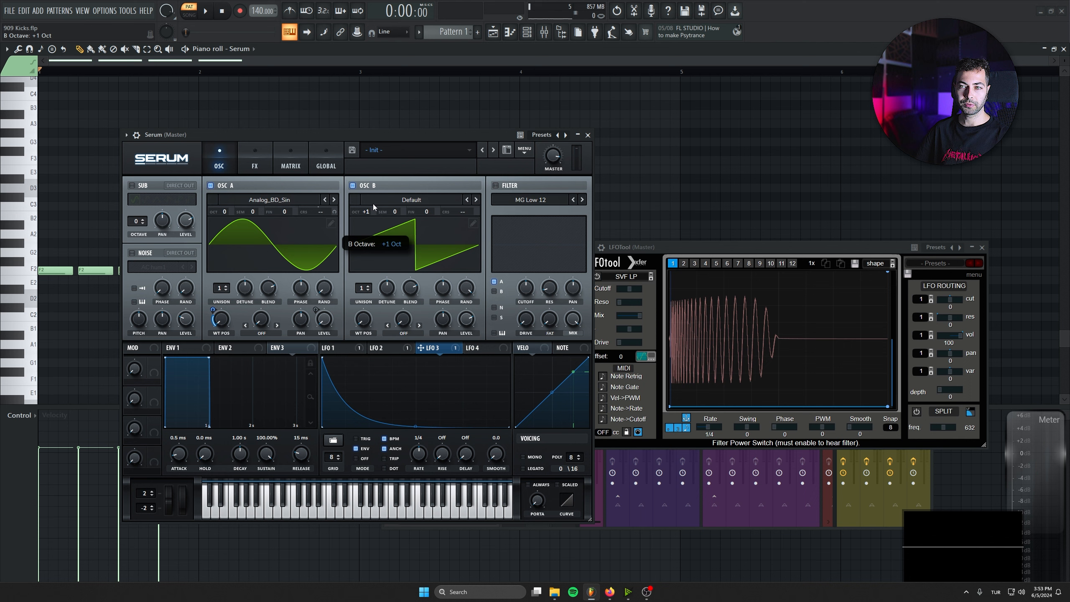
click(390, 199)
mouse_move(395, 219)
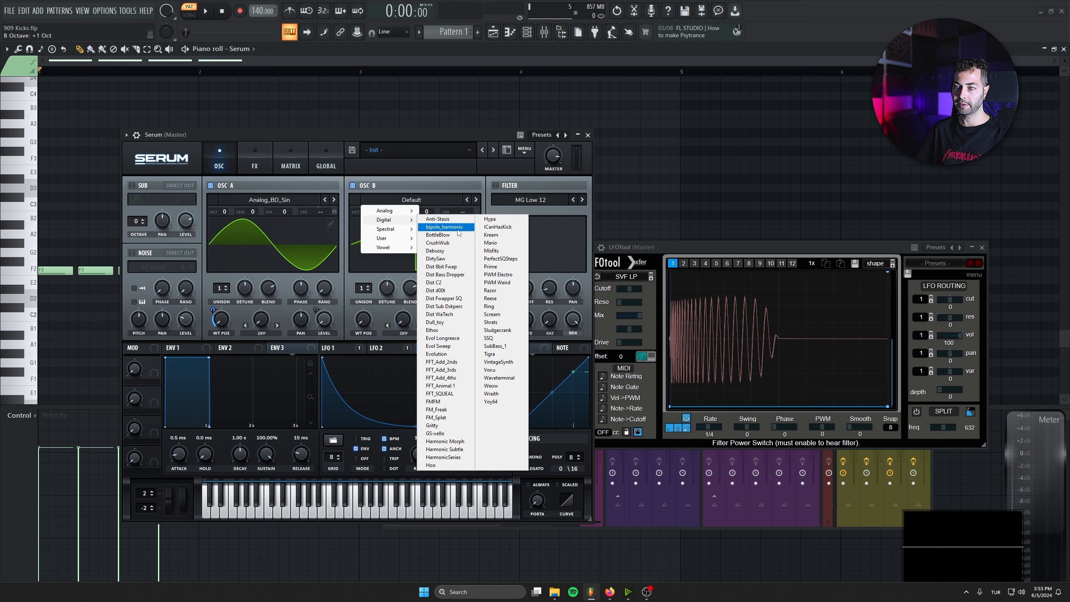
click(435, 282)
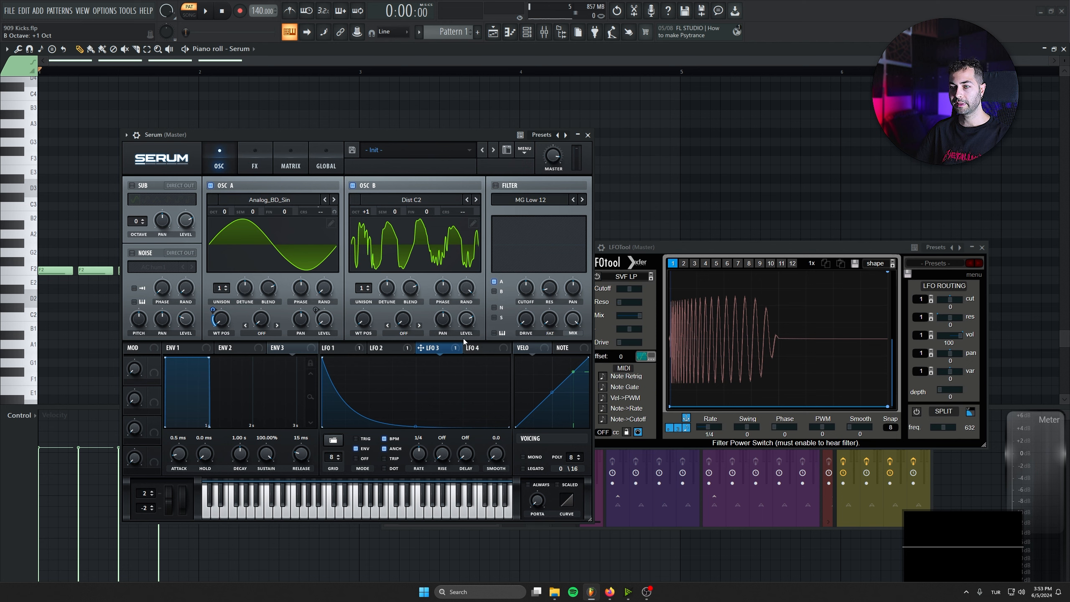
Turn oscillator B's level fully down, assign LFO 3 to that level and audition the kick.
drag(466, 320, 468, 404)
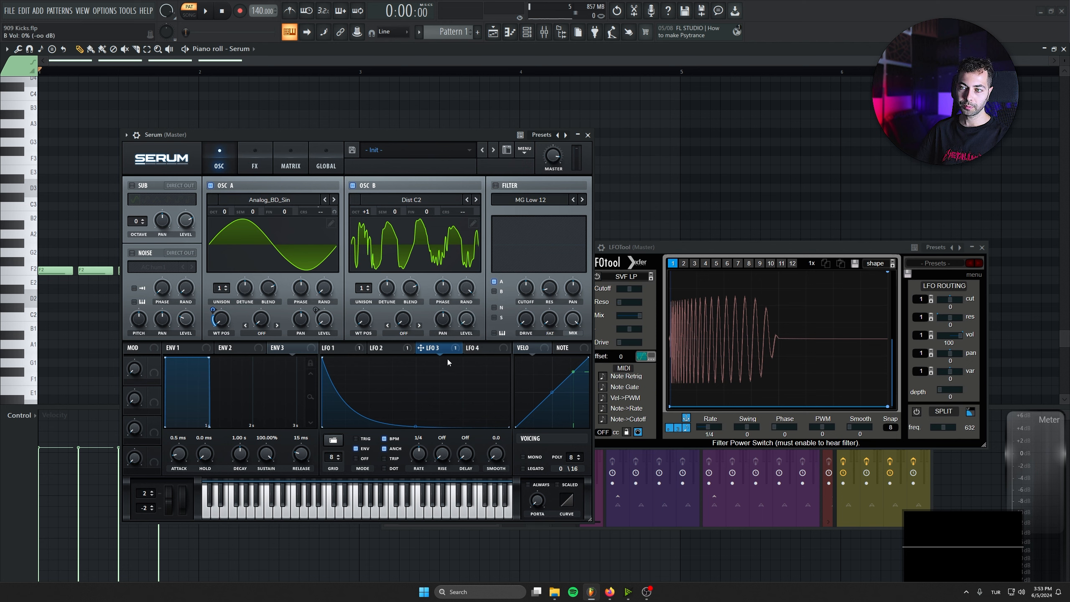
drag(462, 322, 465, 321)
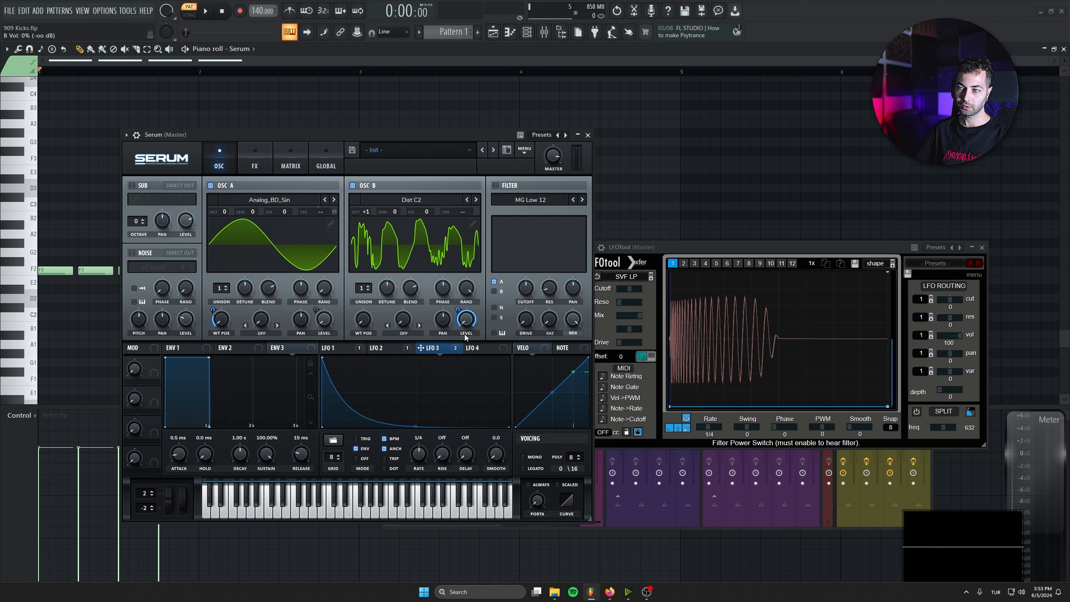
key(space)
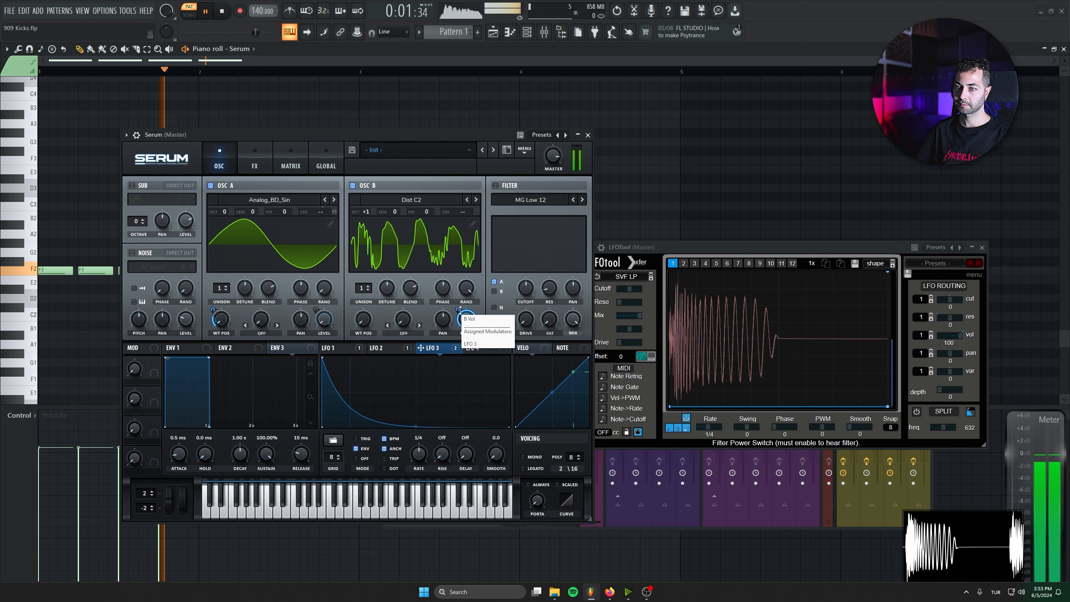
key(space)
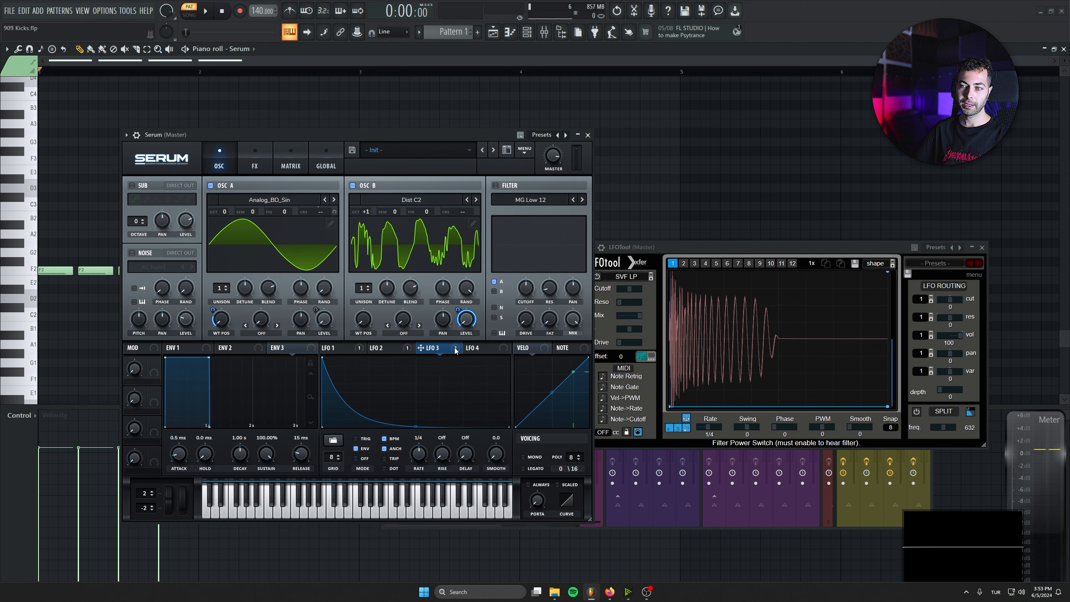
Assign LFO 3 to oscillator B's wavetable position at about 60 and lower its amount on oscillator B's level to 89 during playback.
drag(364, 314, 361, 325)
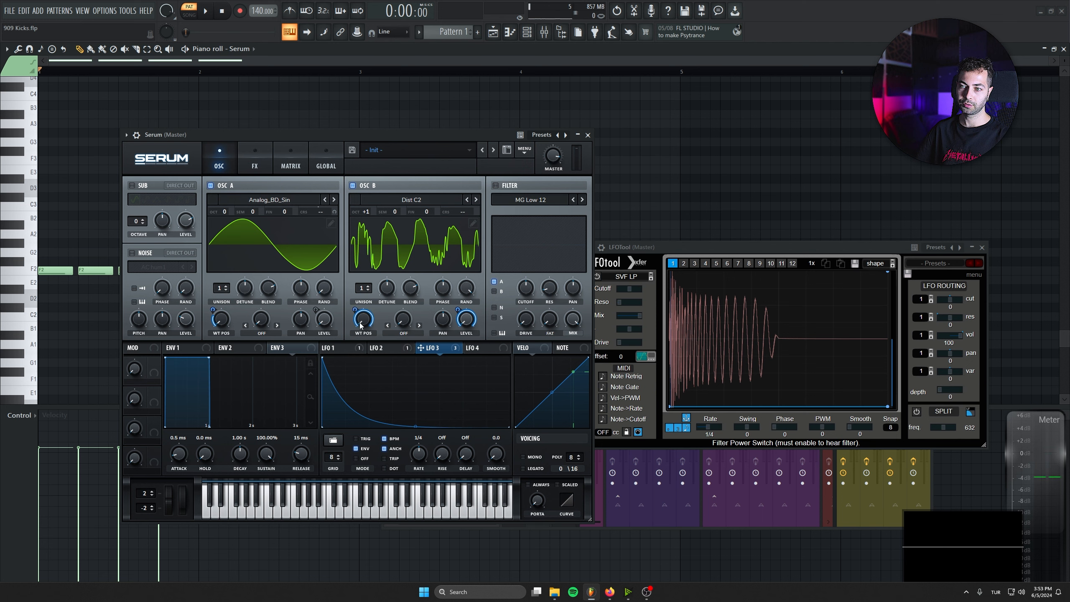
key(space)
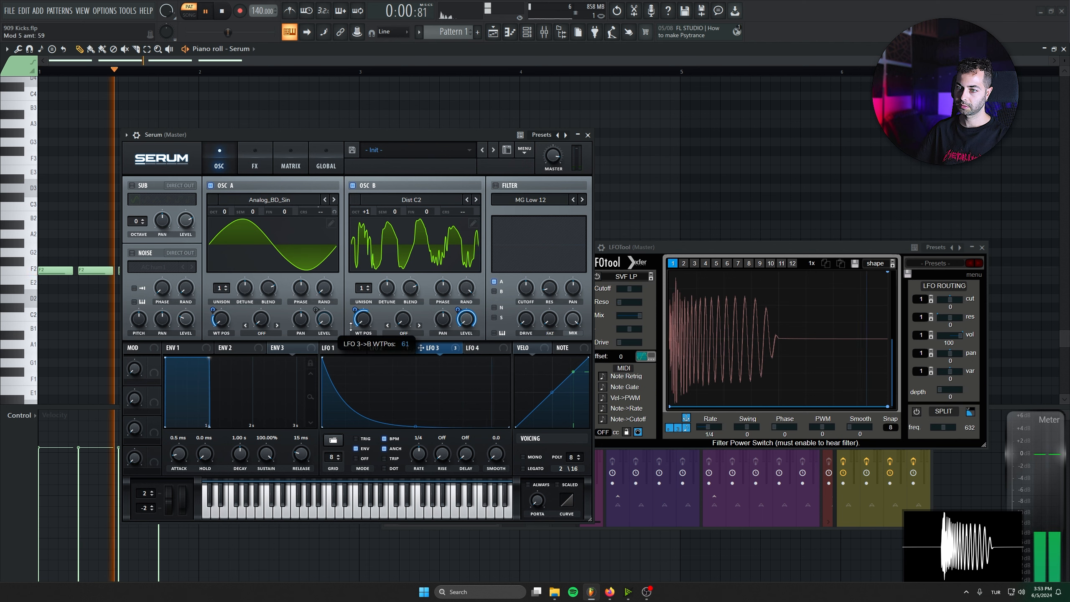
drag(458, 310, 451, 344)
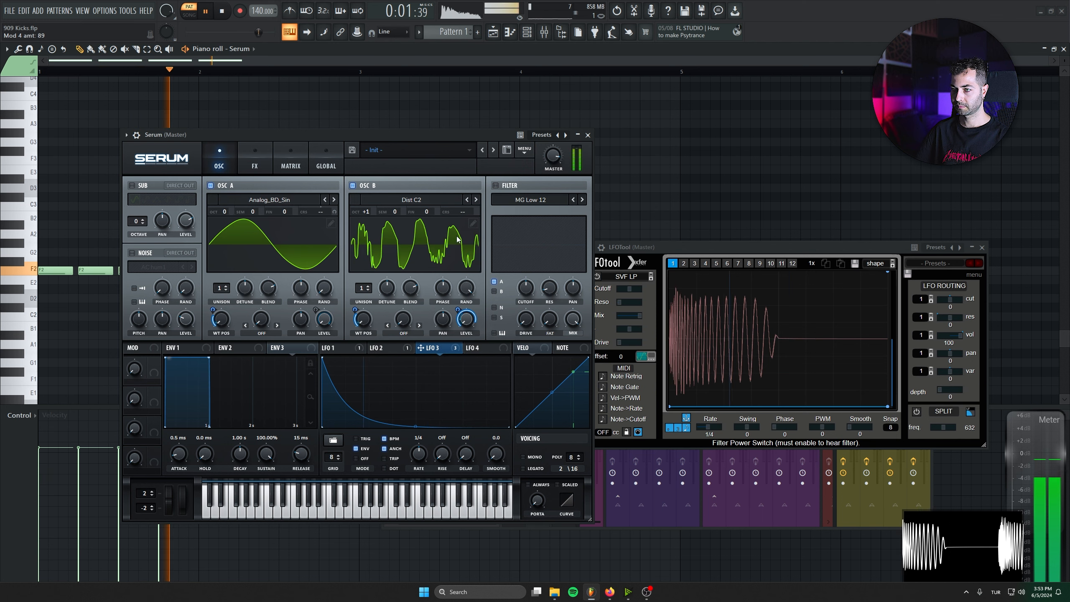
Set oscillator B's octave to 0, compare the kick without it, and reduce LFO 3's amount on its level to 49.
drag(366, 212, 368, 227)
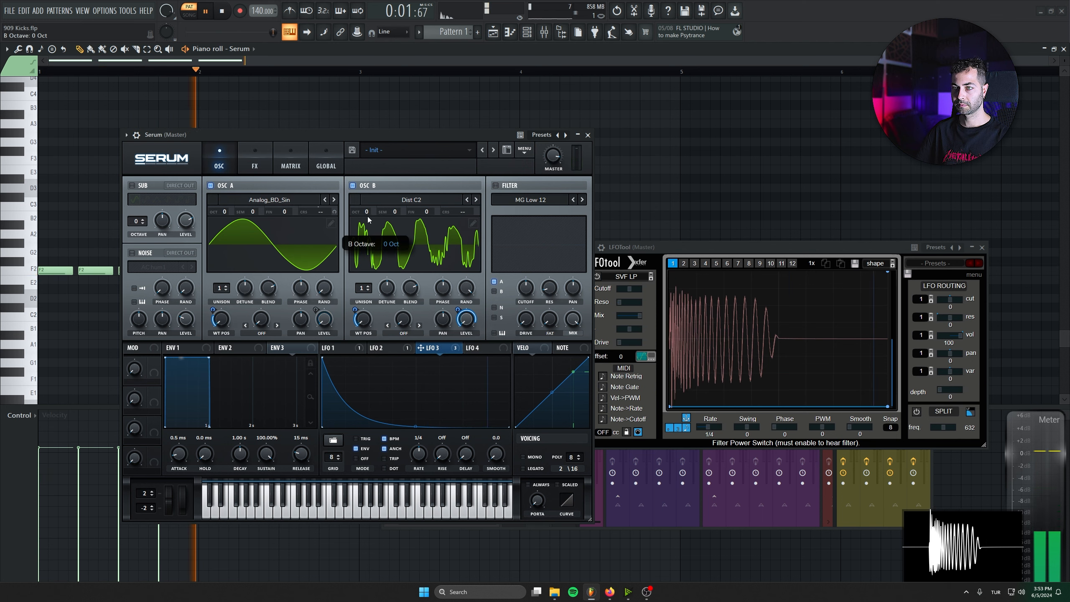
click(353, 185)
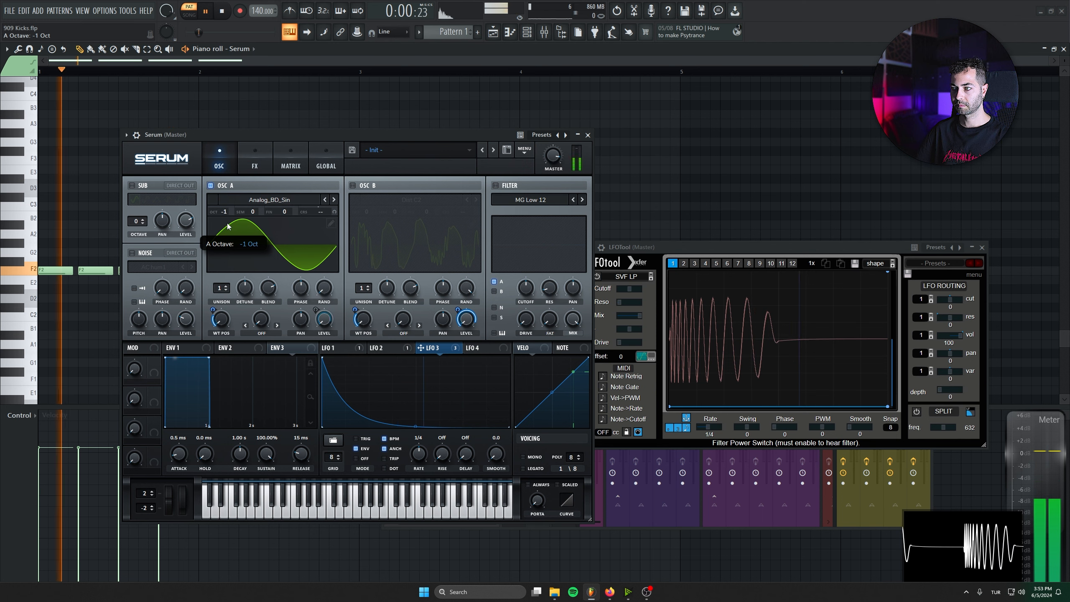
click(352, 185)
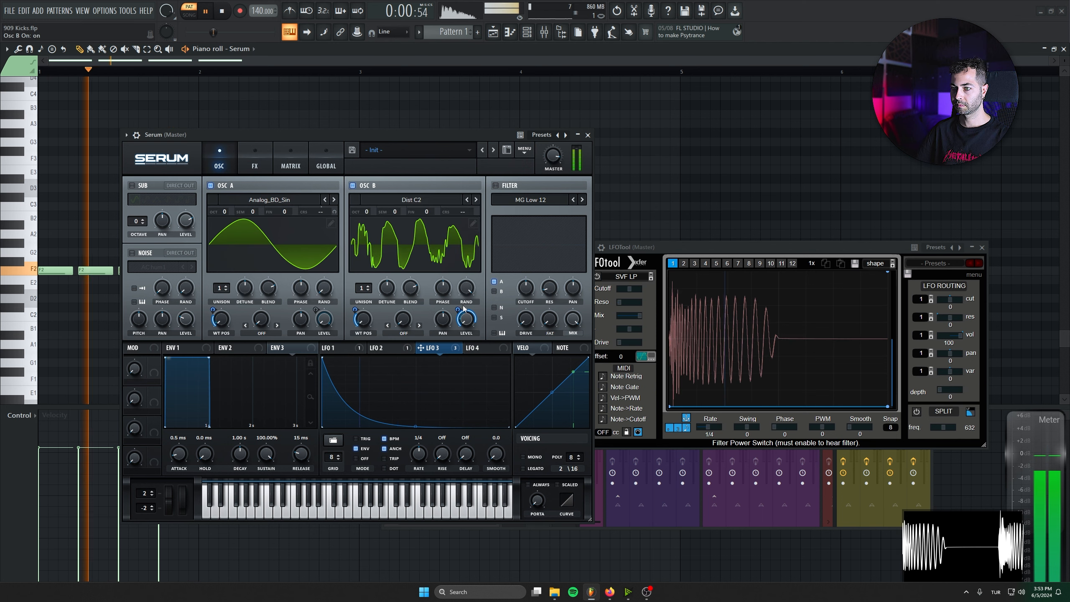
mouse_move(451, 330)
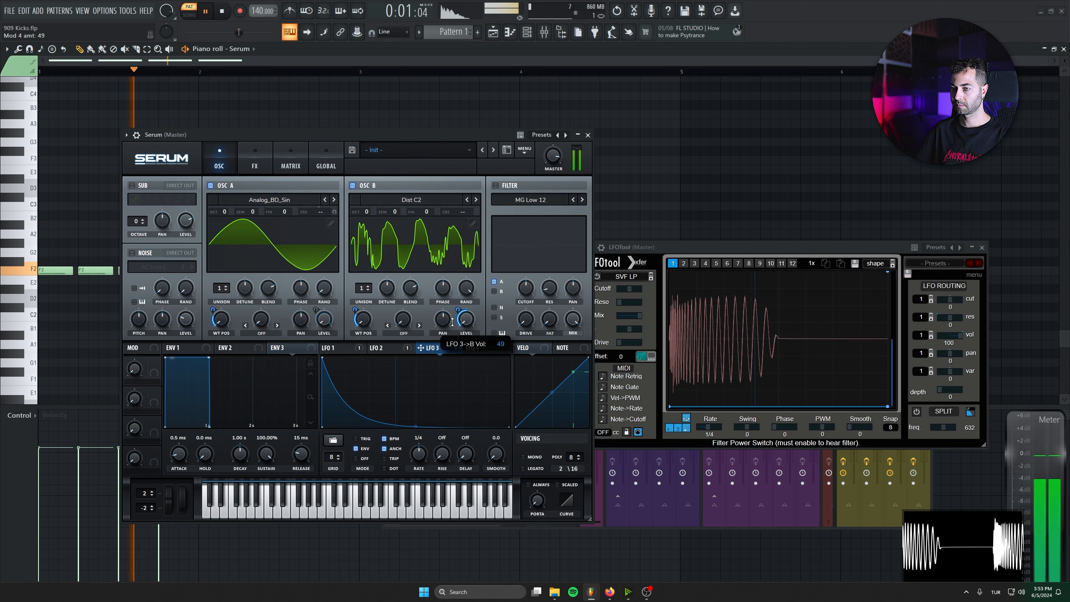
Audition other wavetables on oscillator B, adjusting LFO 3's level amount, and settle on Dist Fwapper SQ.
click(476, 199)
click(475, 199)
drag(458, 311, 457, 298)
click(476, 200)
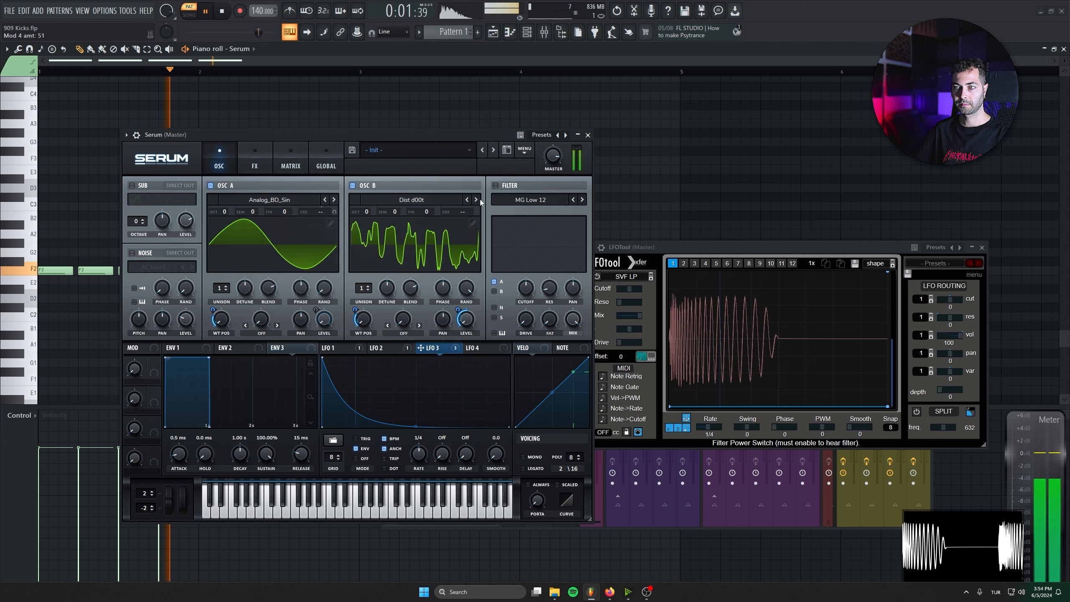
click(476, 200)
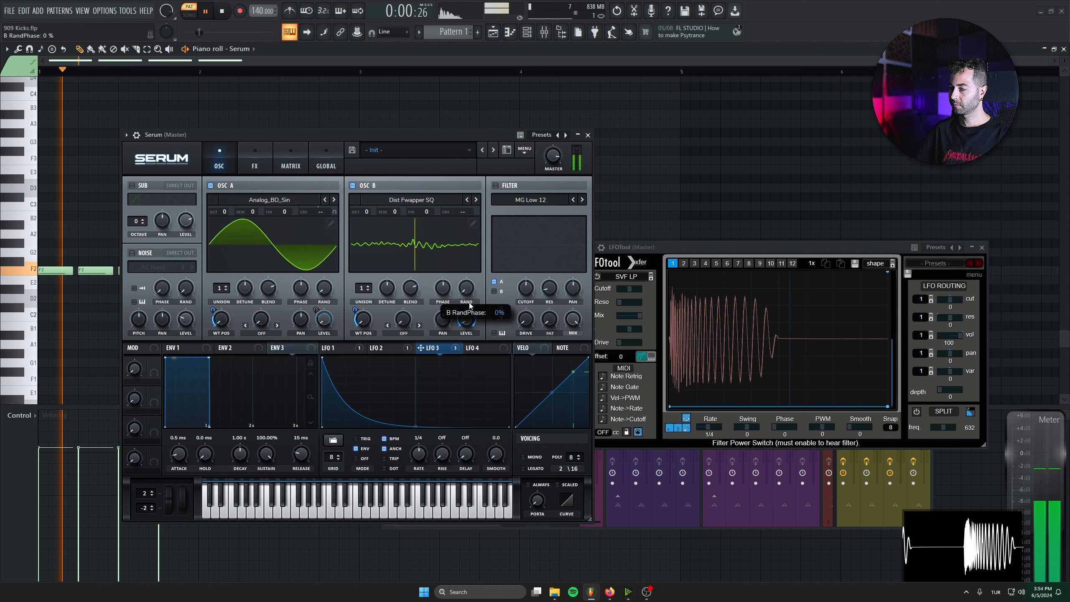
key(space)
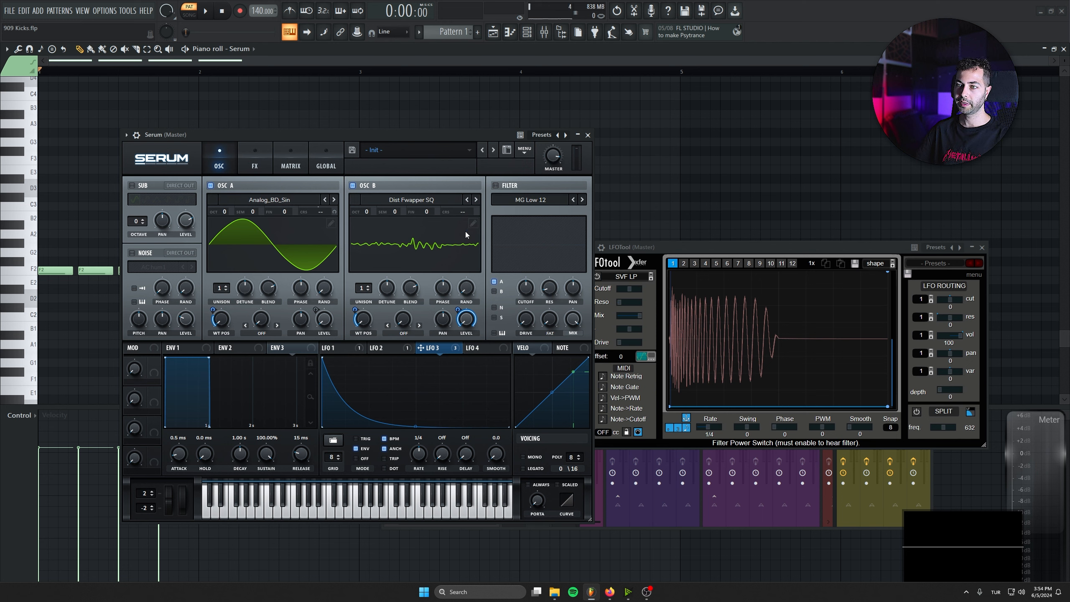
Set LFO 3's amount on oscillator B's level to 59 and compare the kick with oscillator B off and on.
key(space)
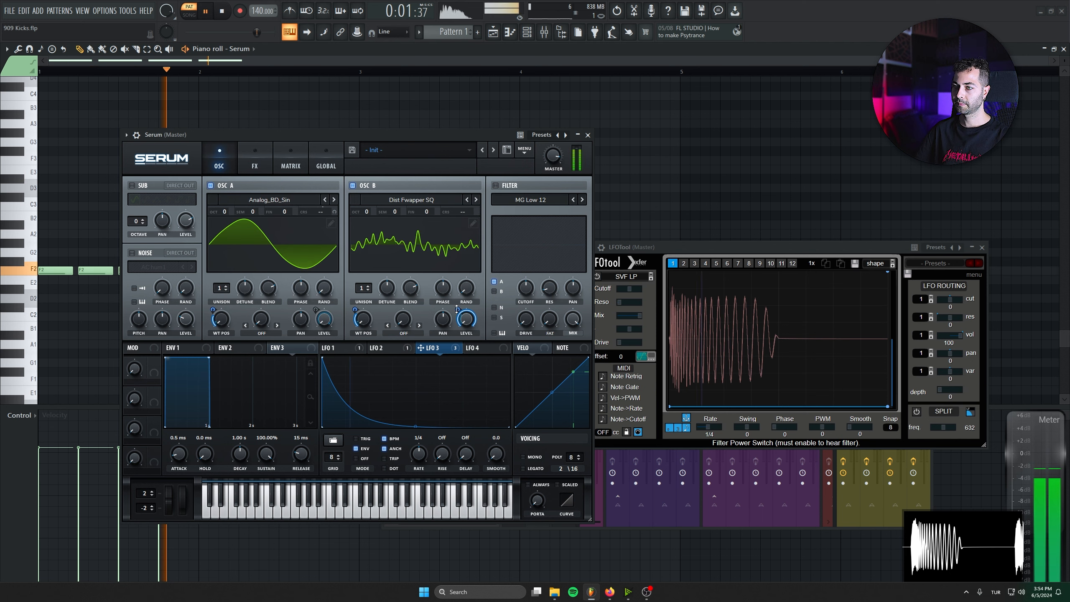
drag(456, 382, 456, 328)
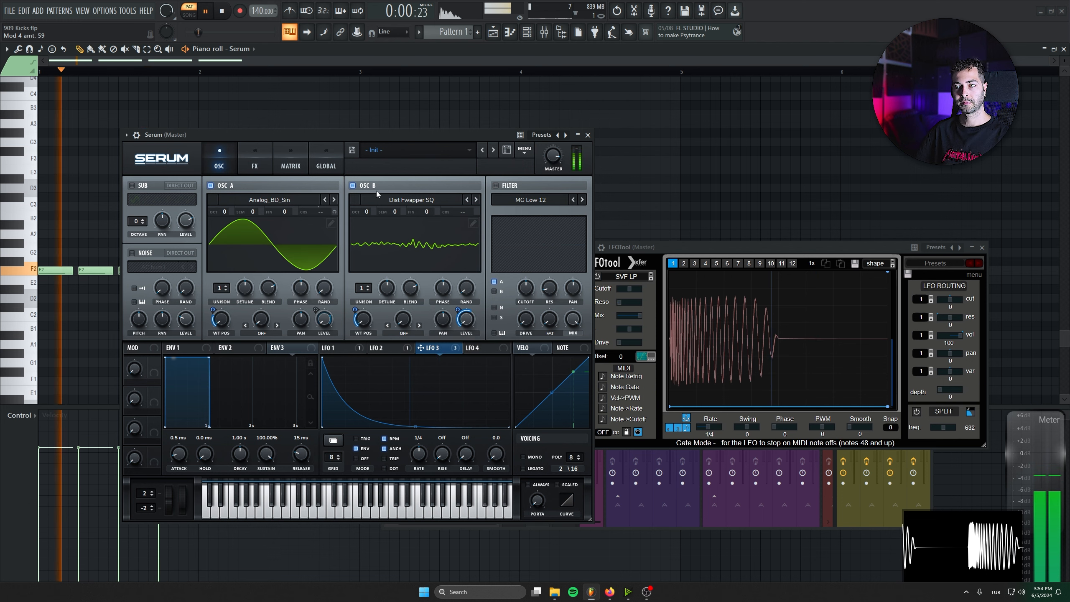
click(353, 185)
click(357, 186)
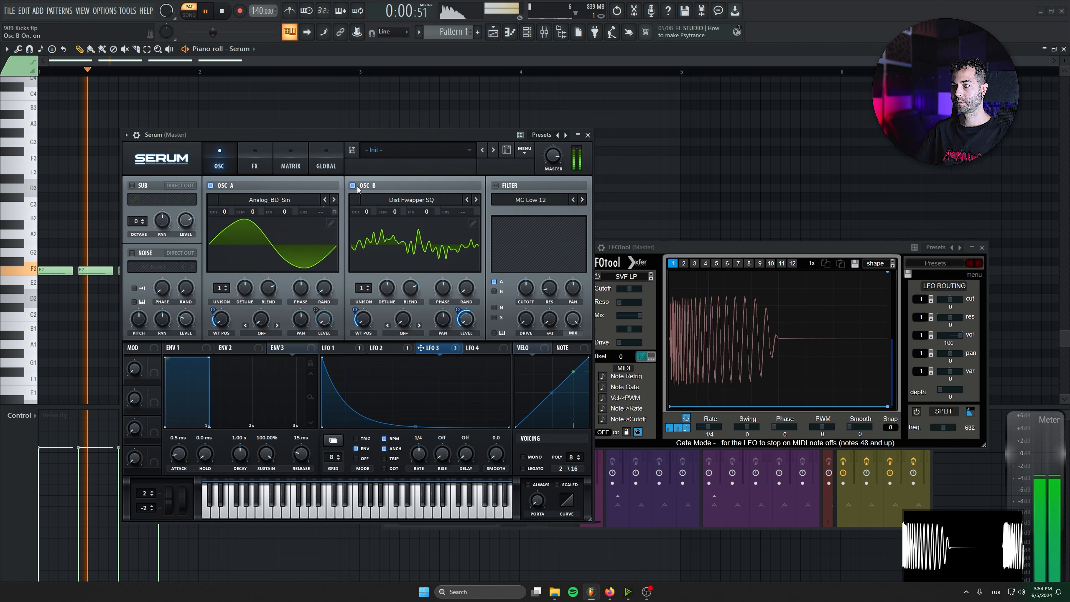
key(space)
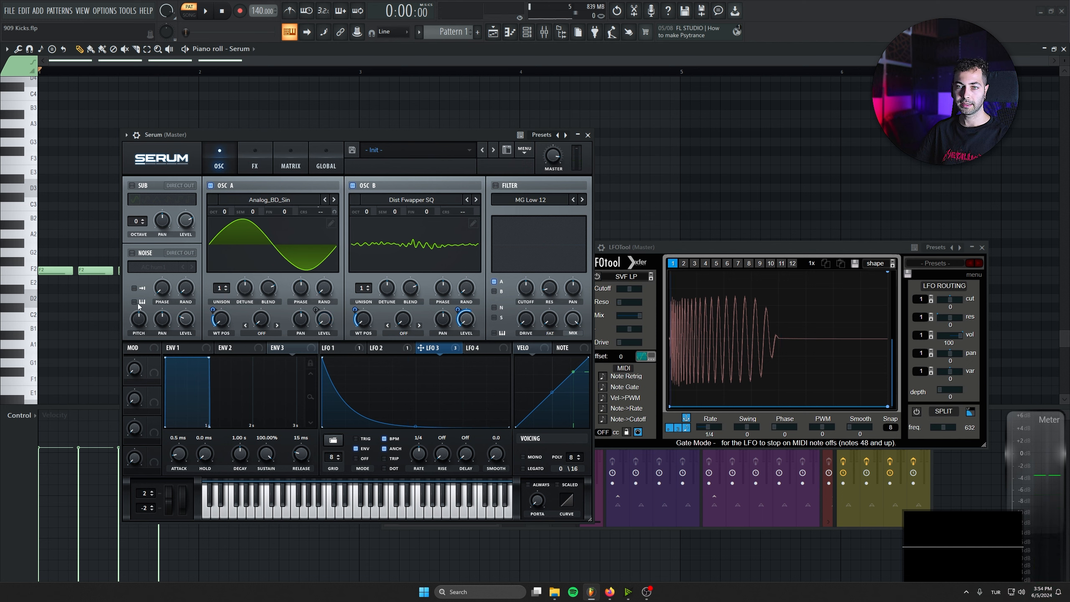
Turn on the noise oscillator and load the kick attack sample XF_KikAtk_06.
click(132, 253)
click(149, 267)
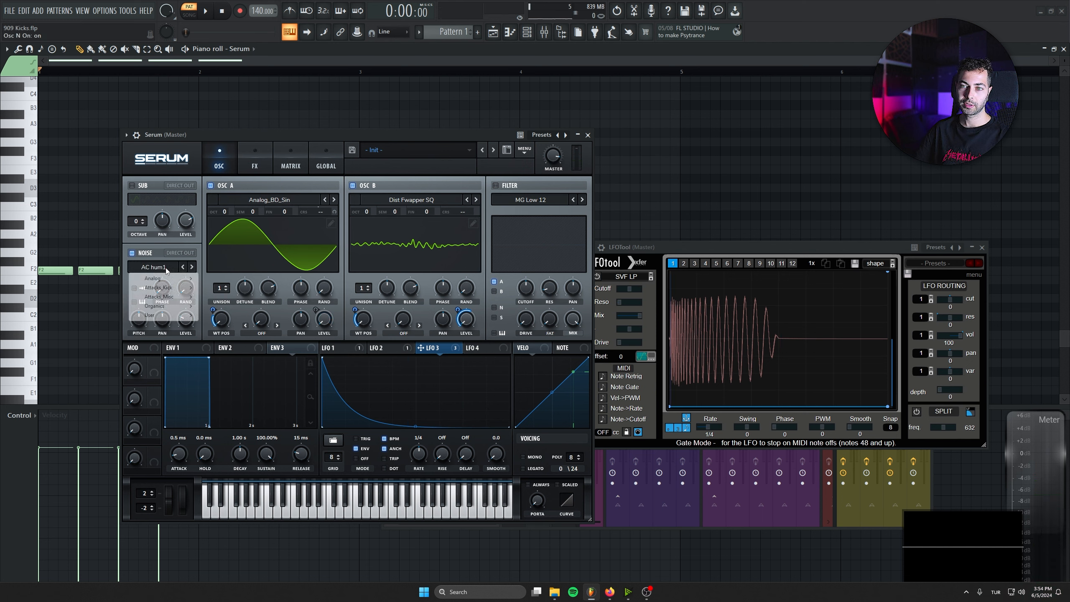
mouse_move(176, 287)
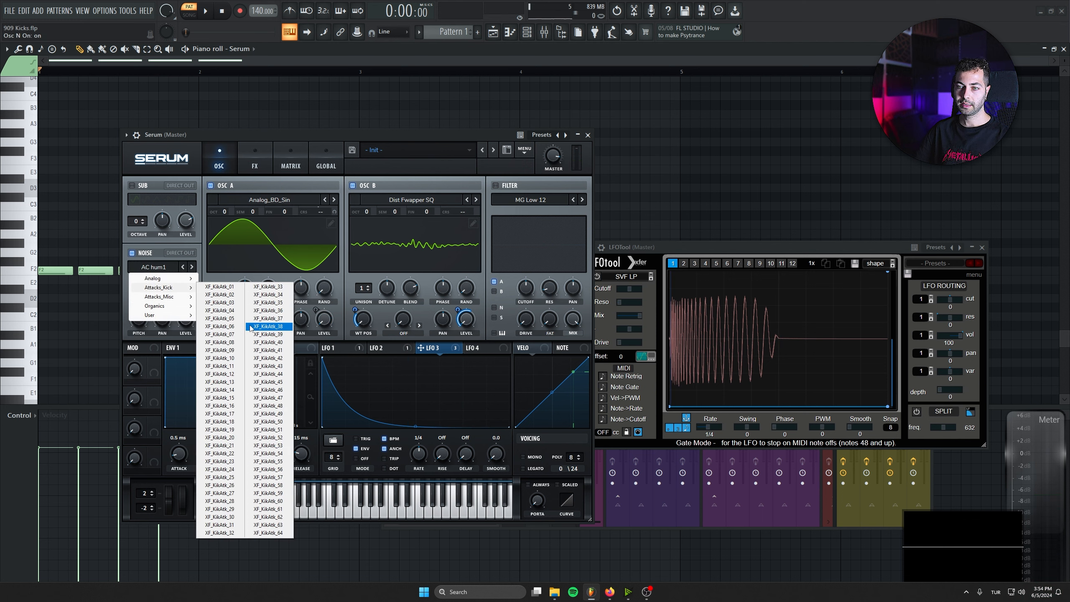
click(220, 326)
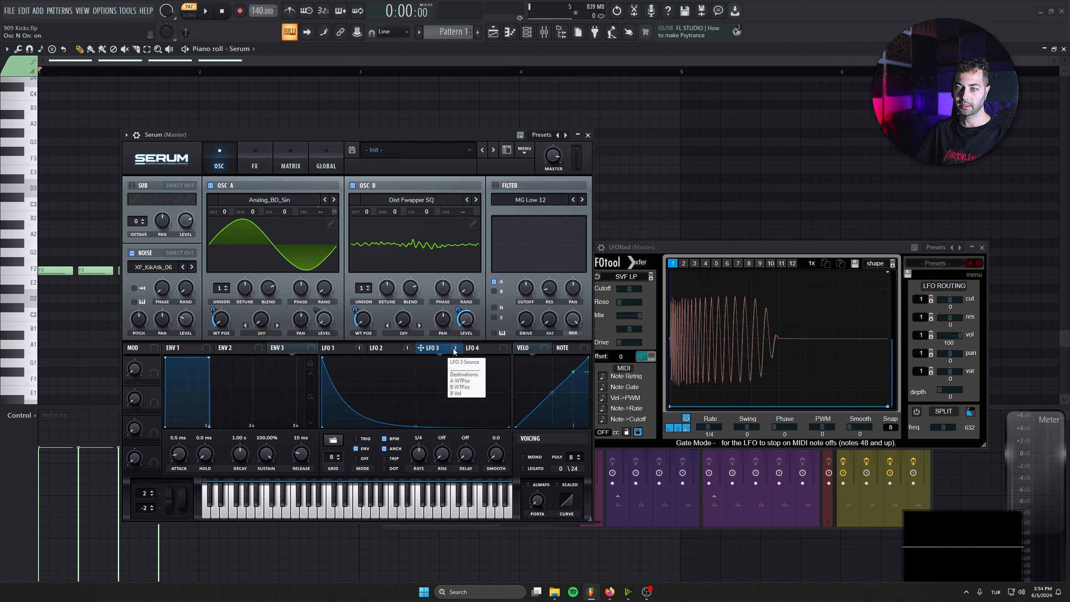
Enable one-shot noise playback, assign LFO 3 to the noise level and raise its amount to 100 while auditioning.
drag(186, 319, 186, 318)
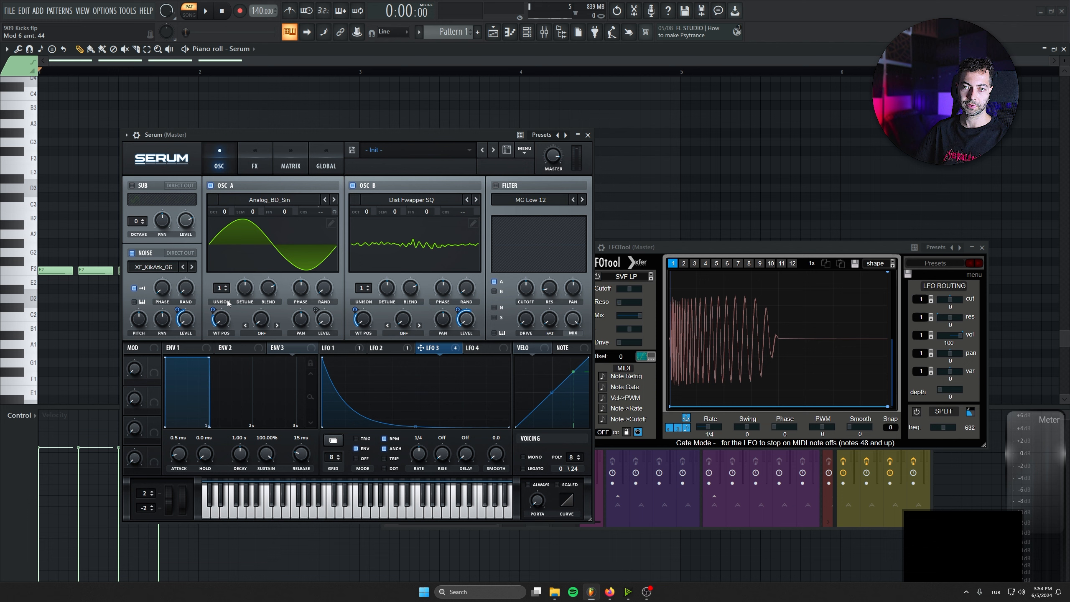
key(space)
drag(177, 310, 180, 275)
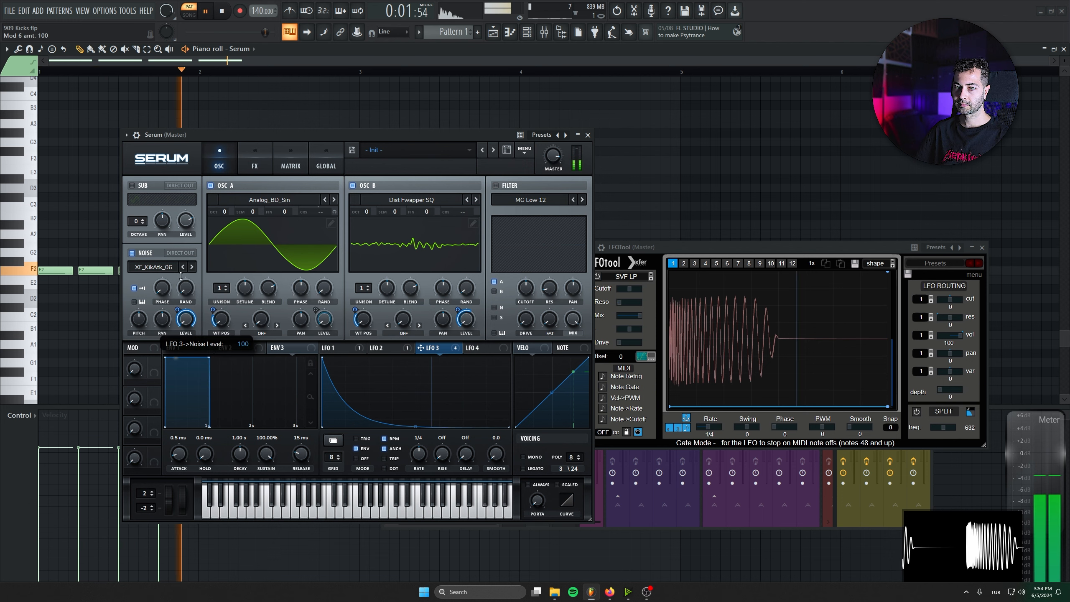
Switch the noise sample to XF_KikAtk_08 and fine-tune LFO 3's amount on the noise level during playback.
click(192, 266)
click(192, 266)
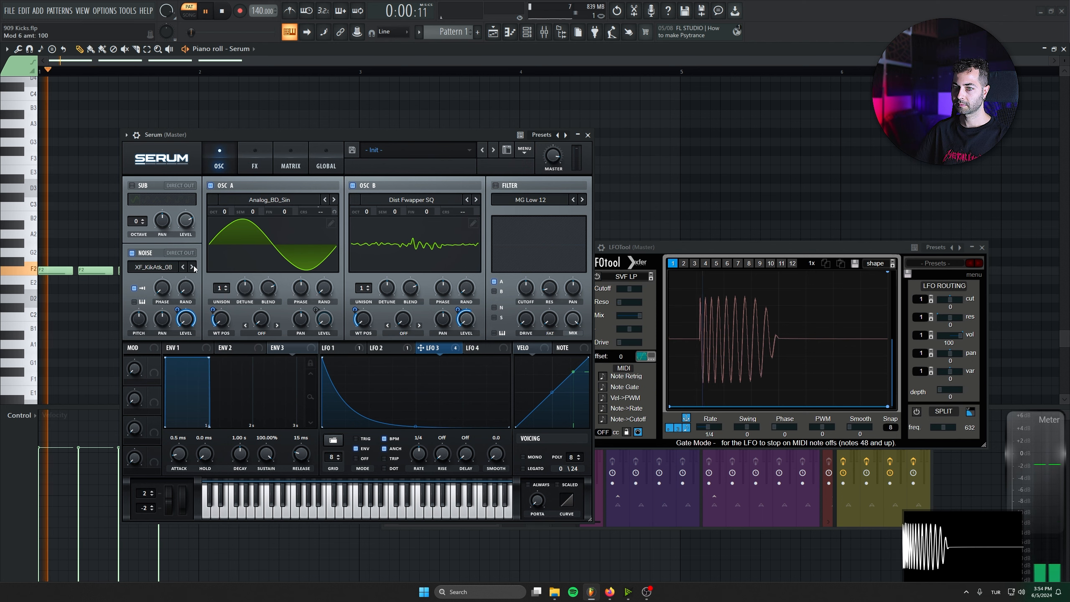
mouse_move(177, 310)
mouse_down()
mouse_move(176, 331)
mouse_move(169, 303)
mouse_up()
key(space)
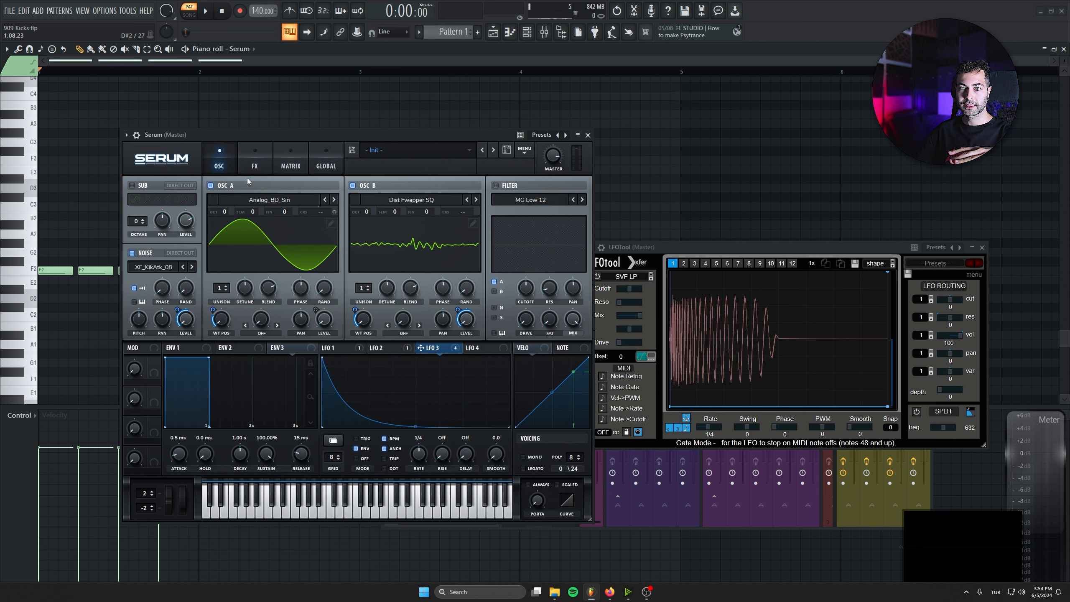
Enable the Distortion effect with the Tube type.
click(255, 166)
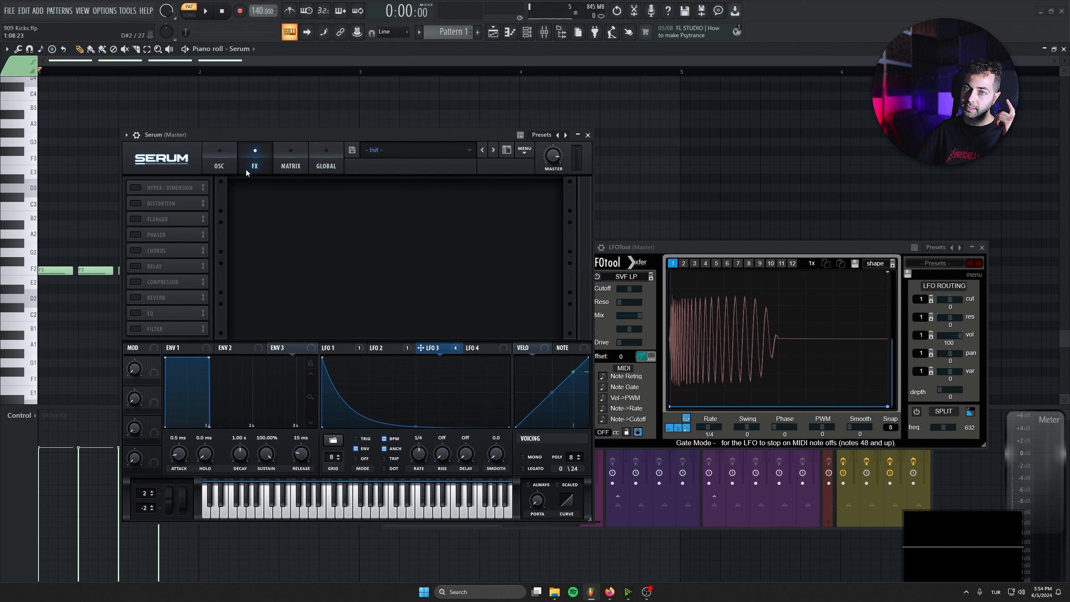
click(136, 203)
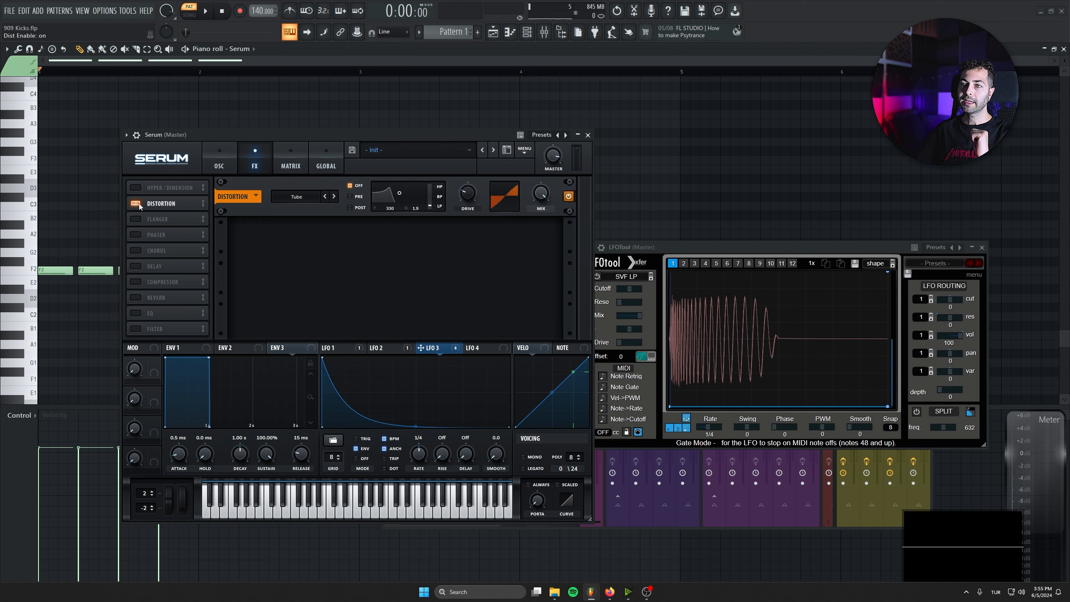
Shape LFO 4 as a concave decay, assign it to the distortion drive and set the drive to 47%.
click(490, 348)
drag(420, 358, 323, 358)
drag(416, 394, 415, 422)
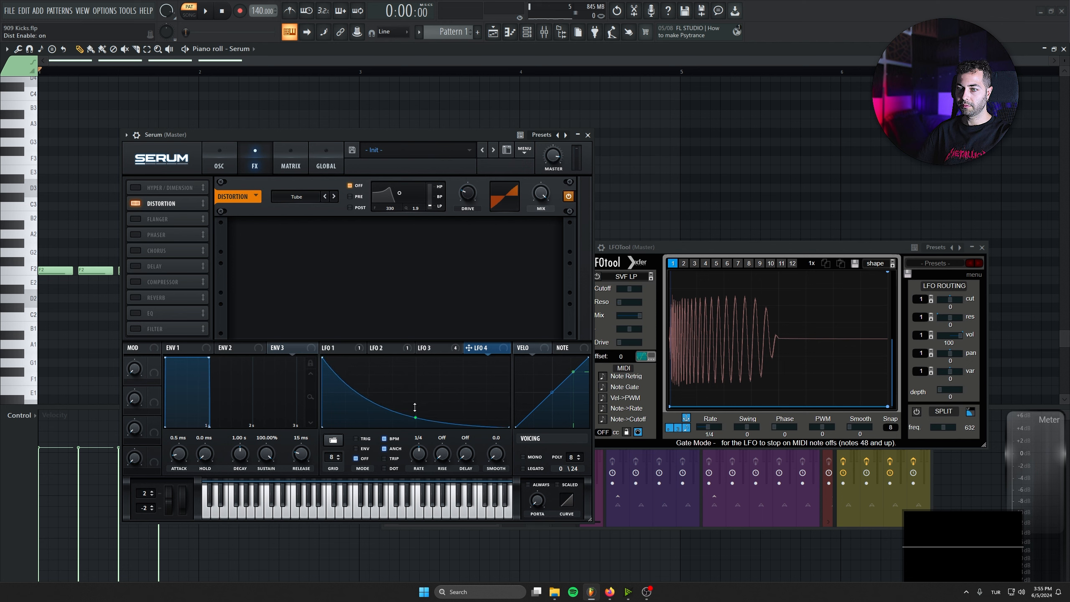
drag(459, 218, 467, 193)
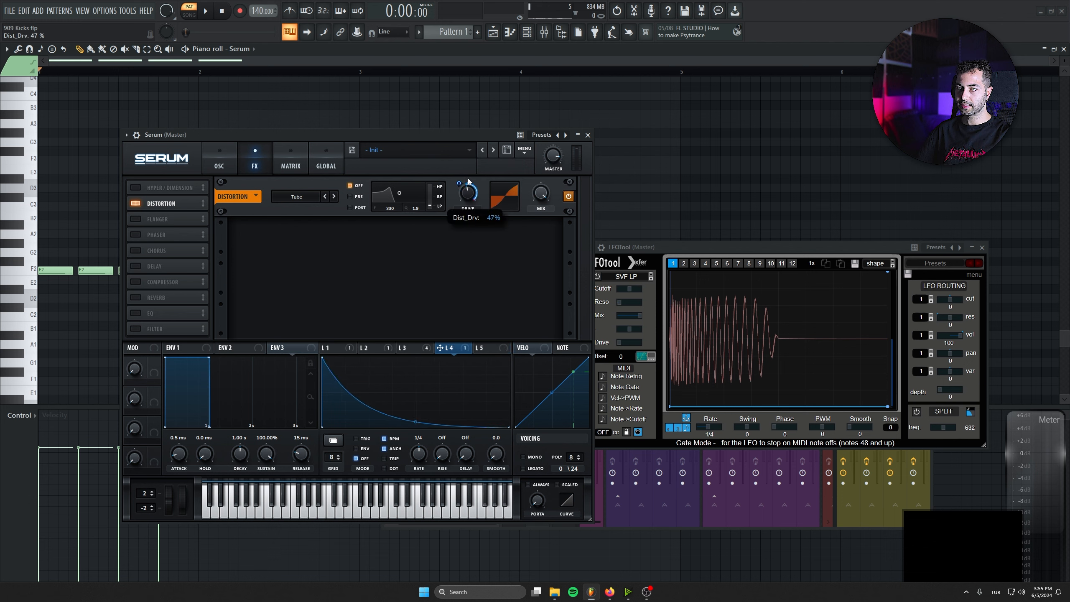
mouse_move(466, 200)
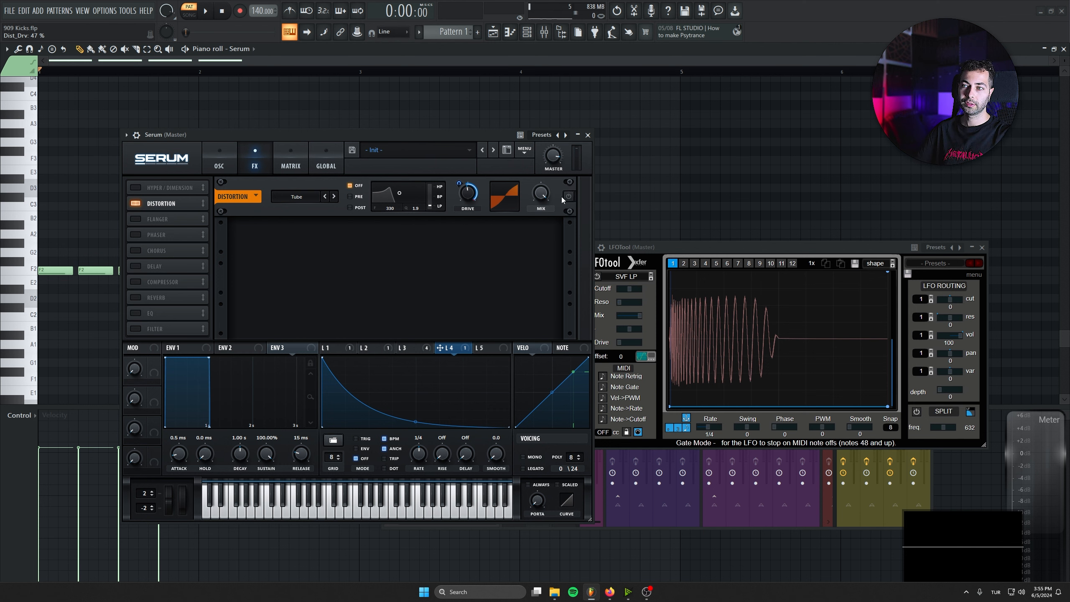
Turn the distortion back on, set its drive to 68% and raise LFO 4's amount on the drive to 33 while auditioning.
click(565, 196)
key(space)
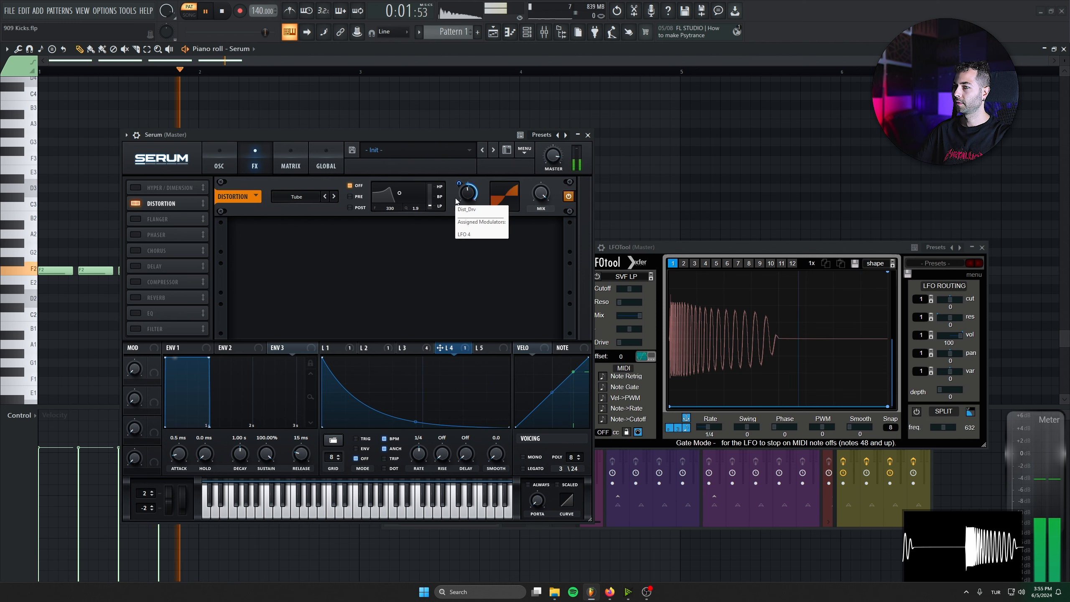
key(space)
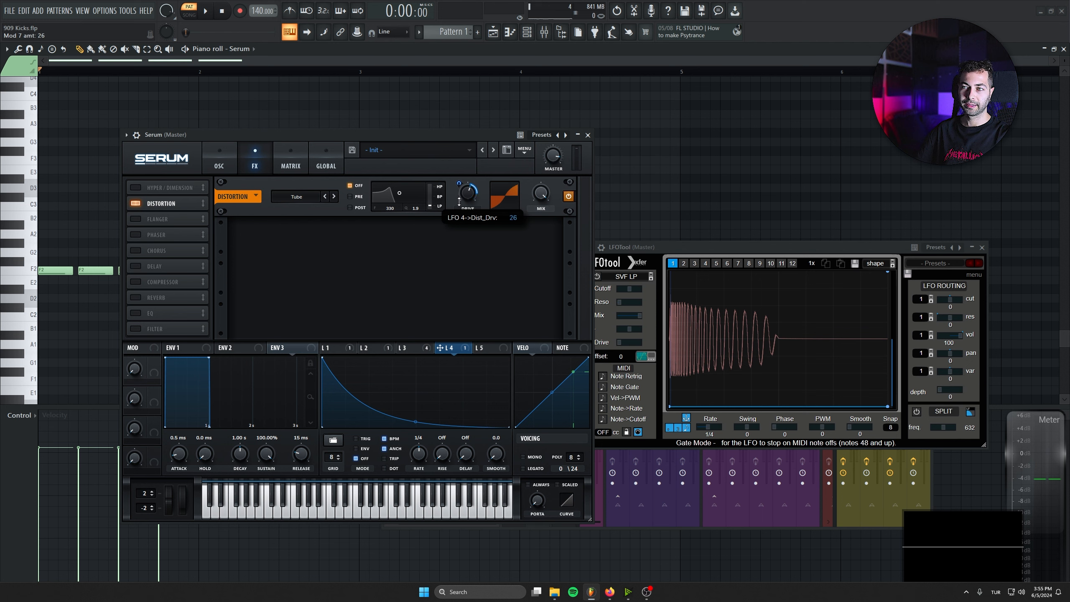
key(space)
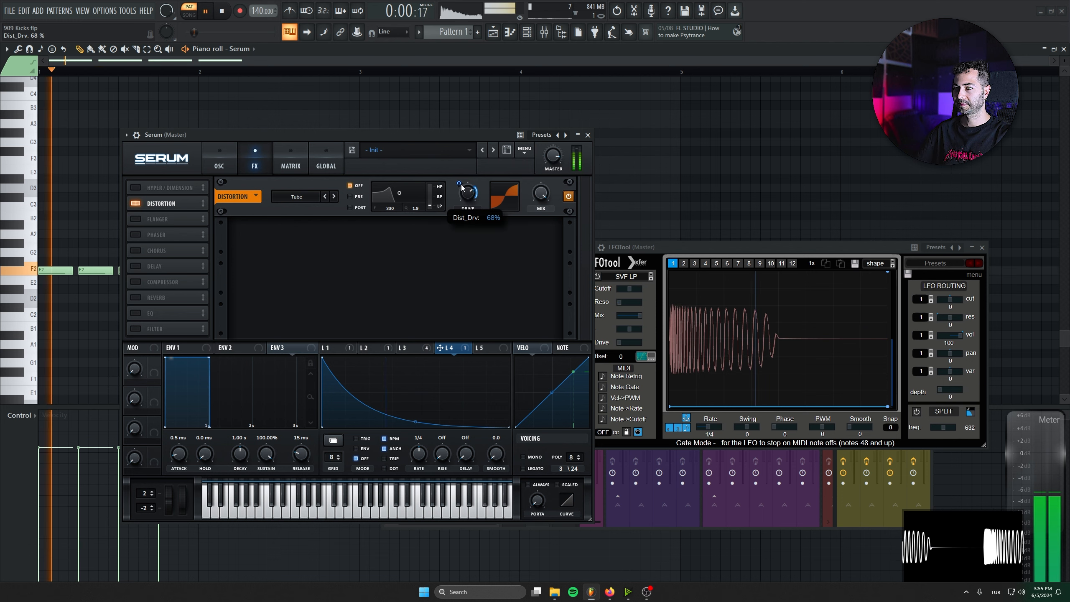
drag(461, 185, 459, 177)
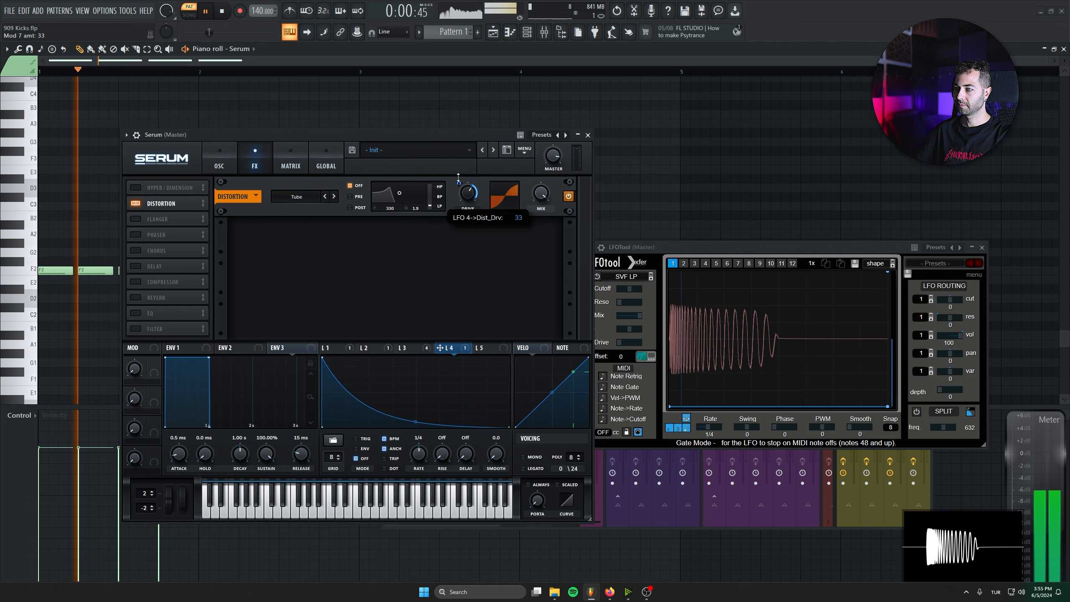
key(space)
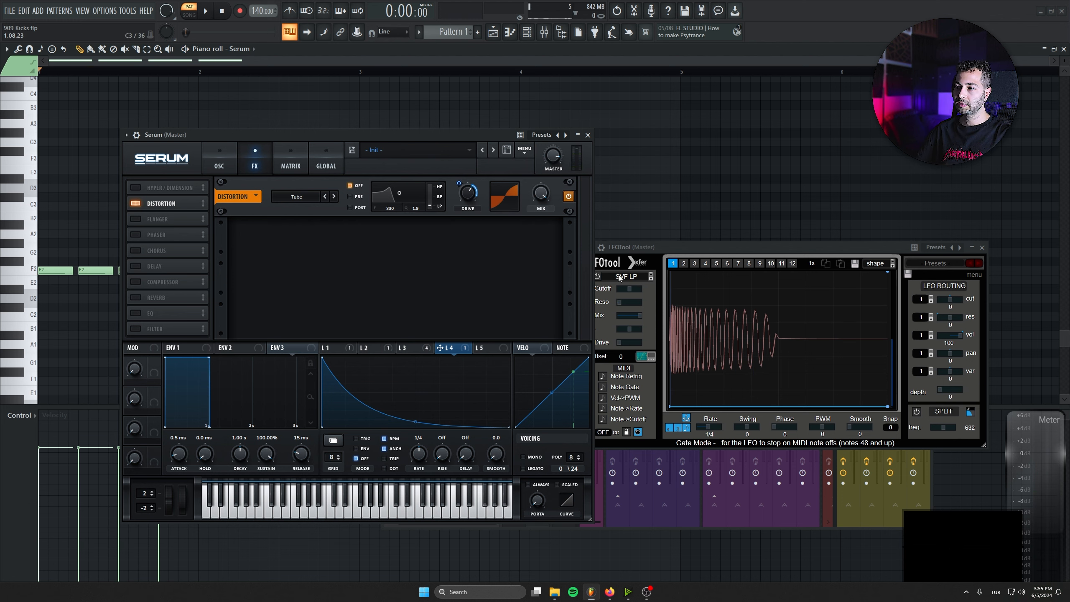
Move the LFOTool window down and open Fruity Parametric EQ 2 from the mixer's Master track.
drag(631, 249, 637, 272)
click(544, 32)
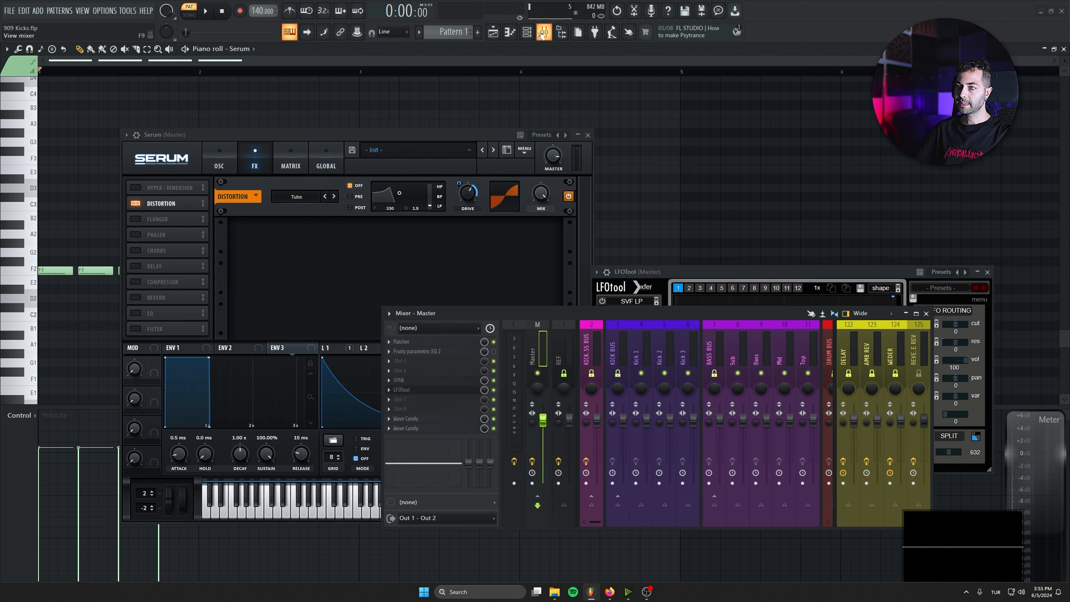
click(423, 352)
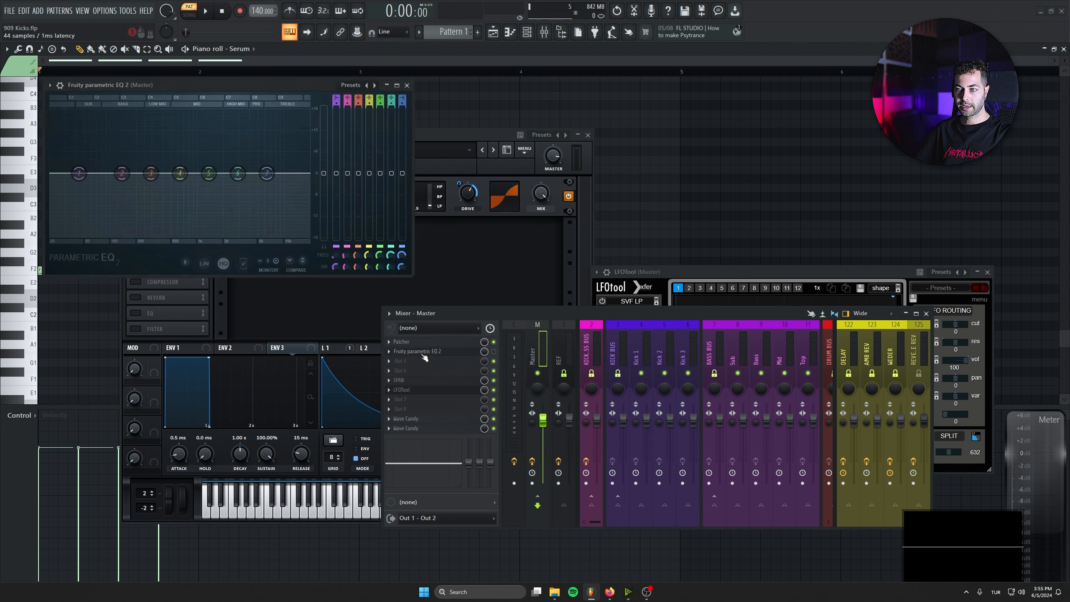
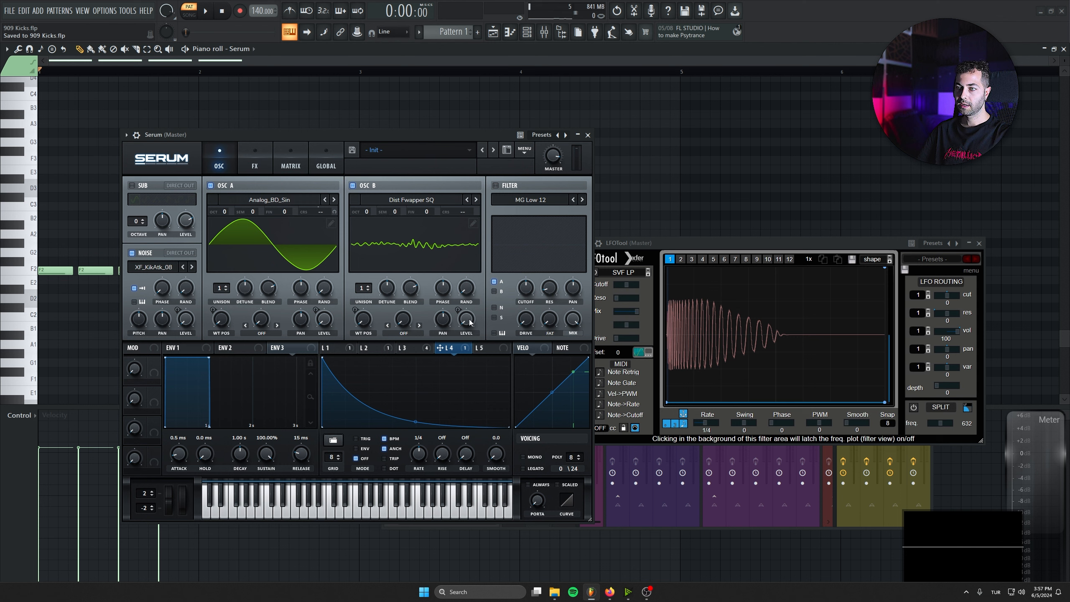
Add a point near the start of LFO 1's curve and pull it down to form a short volume dip.
click(341, 351)
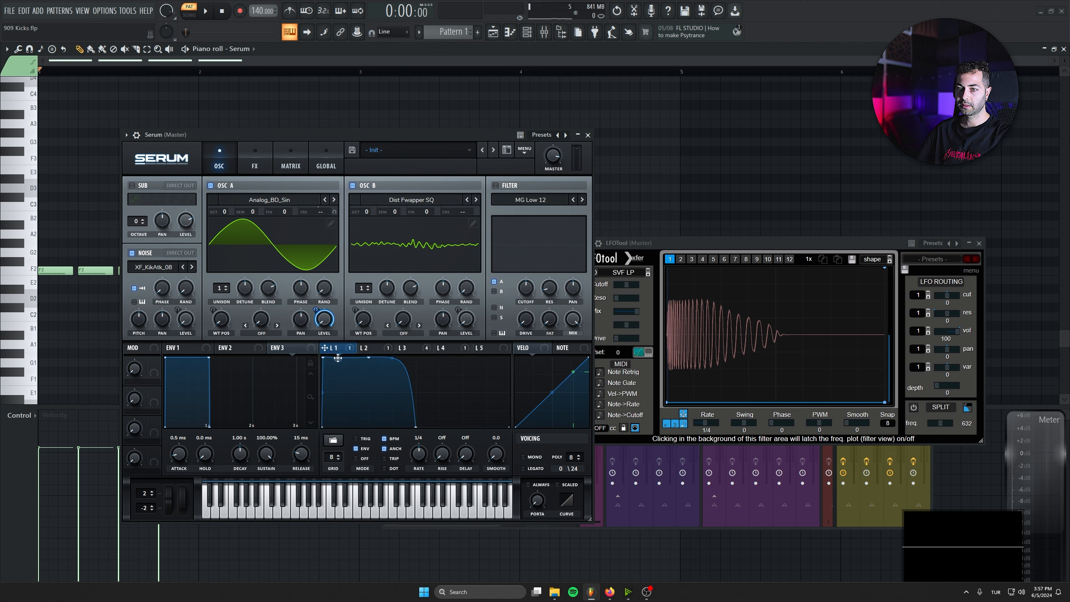
mouse_move(337, 358)
mouse_down()
mouse_move(338, 372)
mouse_move(350, 345)
mouse_up()
double_click(344, 372)
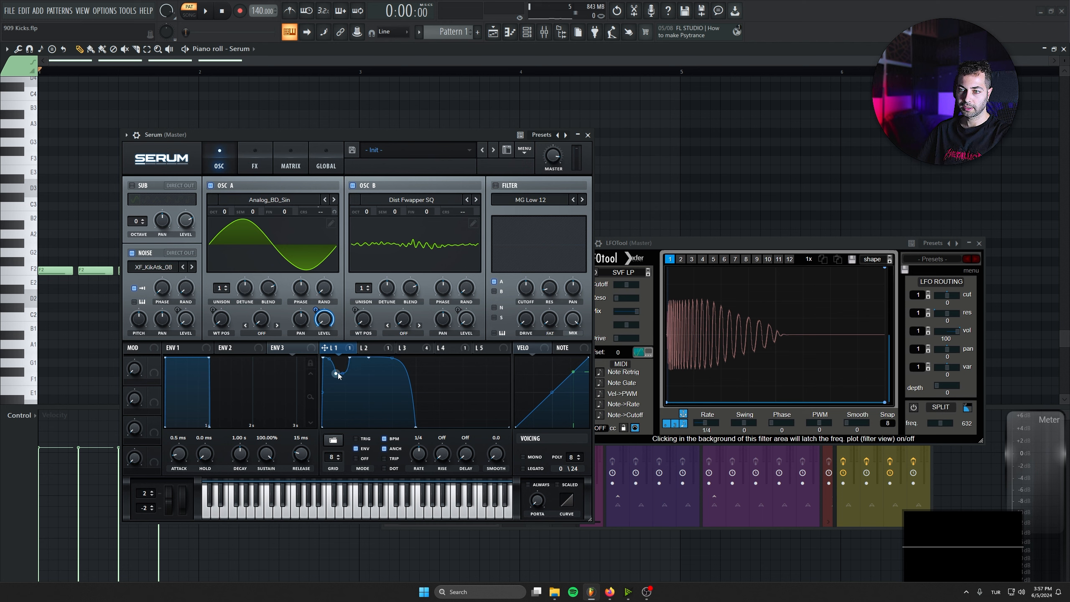
key(space)
drag(335, 374, 334, 380)
key(space)
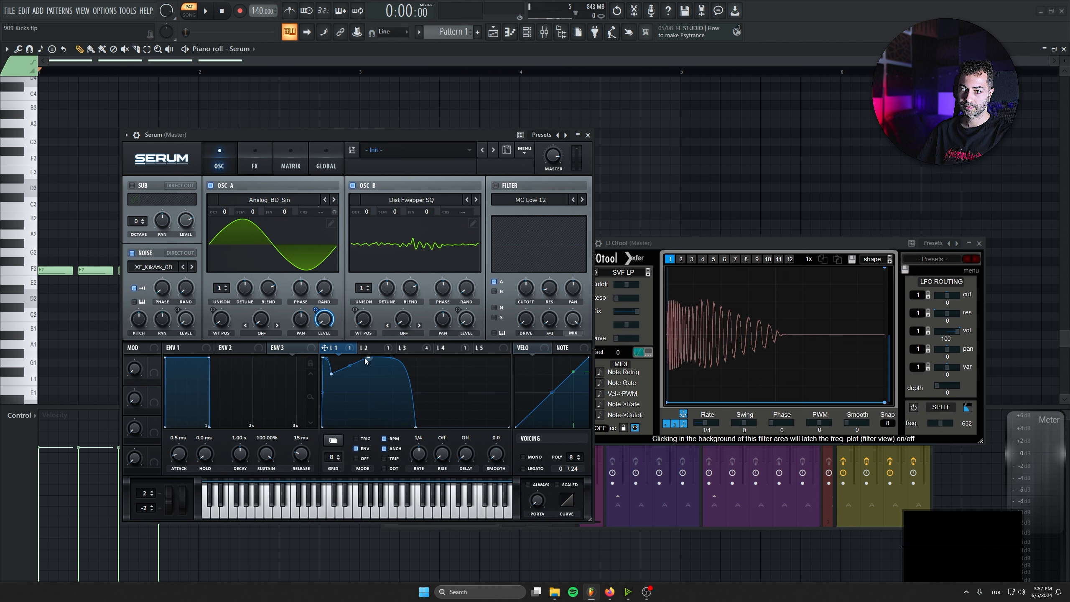
Narrow LFO 1's dip by moving the following peak closer to the start, and readjust the depth of the dip.
drag(366, 359, 343, 357)
drag(378, 358, 378, 357)
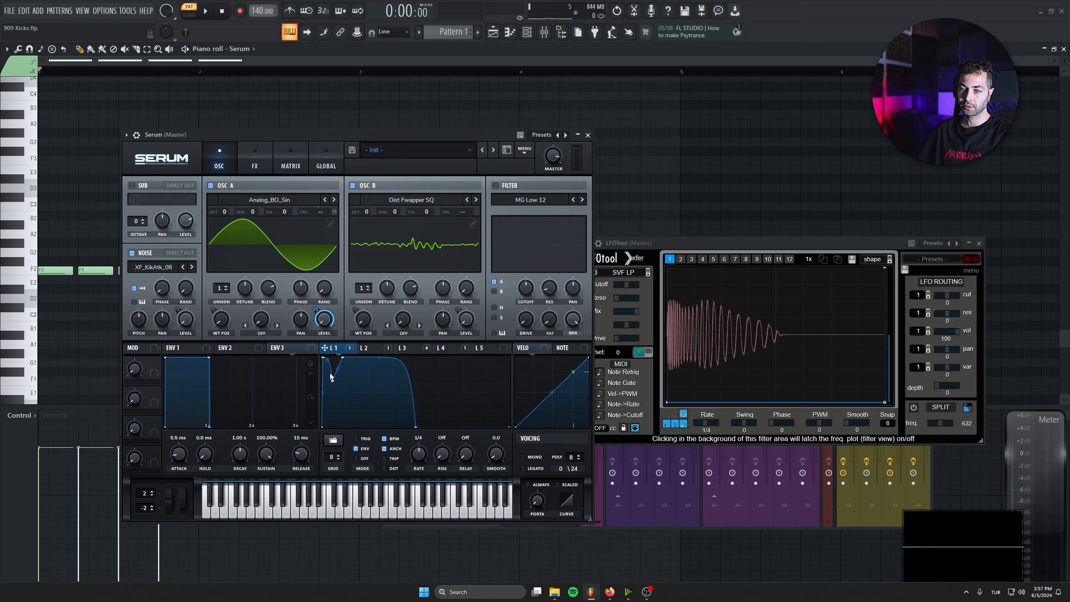
drag(327, 372, 332, 400)
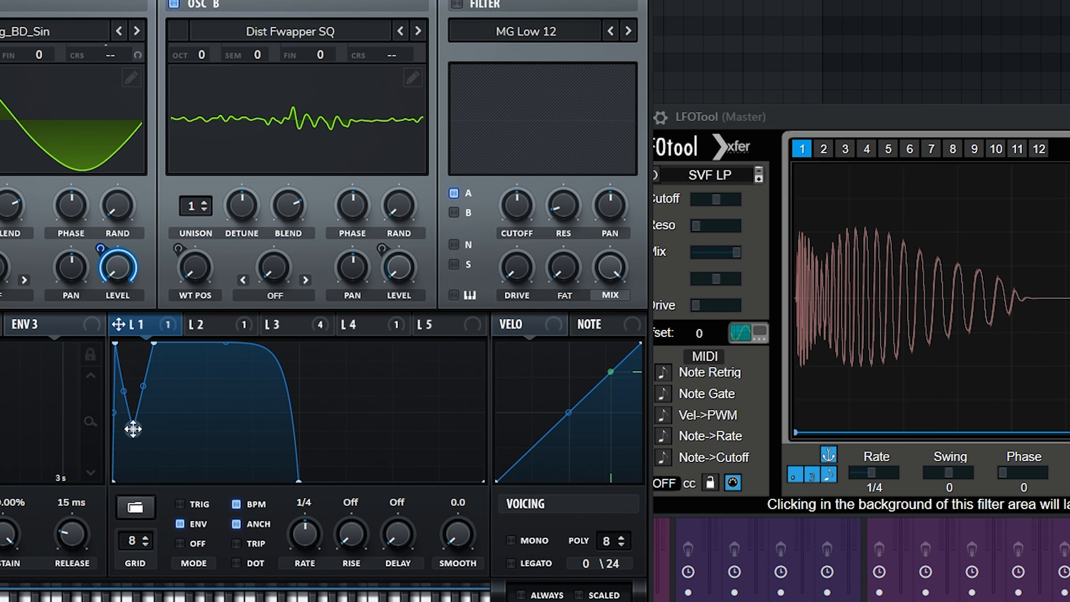
drag(133, 428, 111, 328)
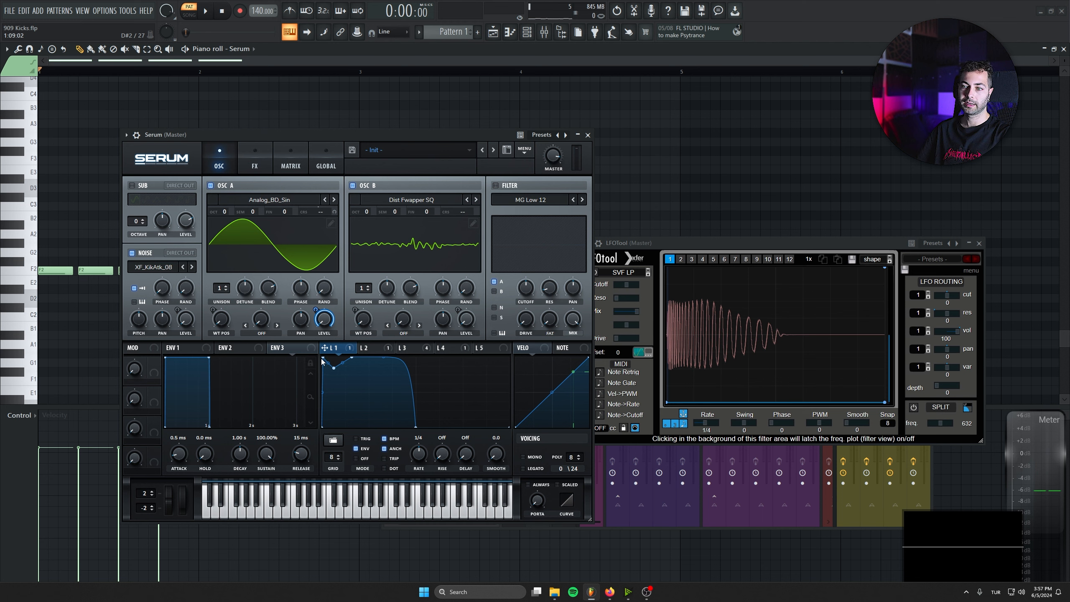
Audition the kick and review LFO 2's decay curve and the distortion settings.
key(space)
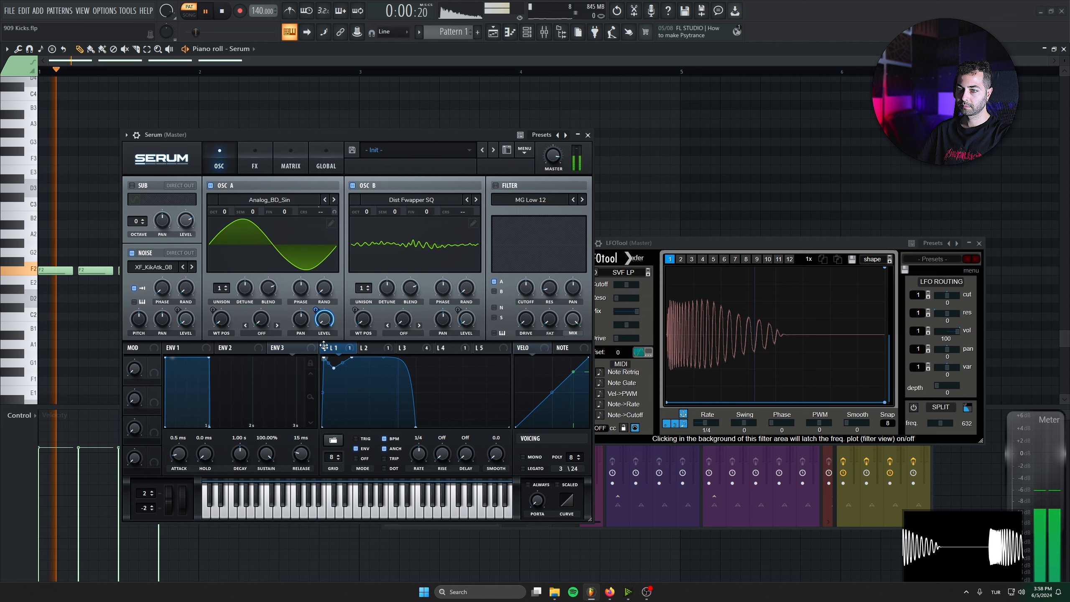
click(374, 349)
key(space)
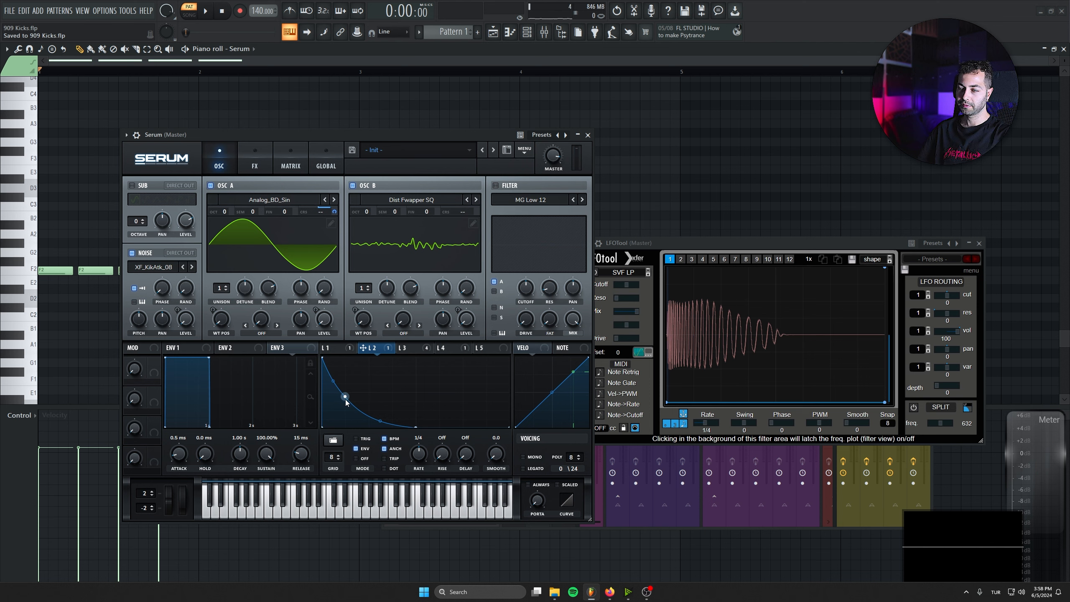
click(270, 150)
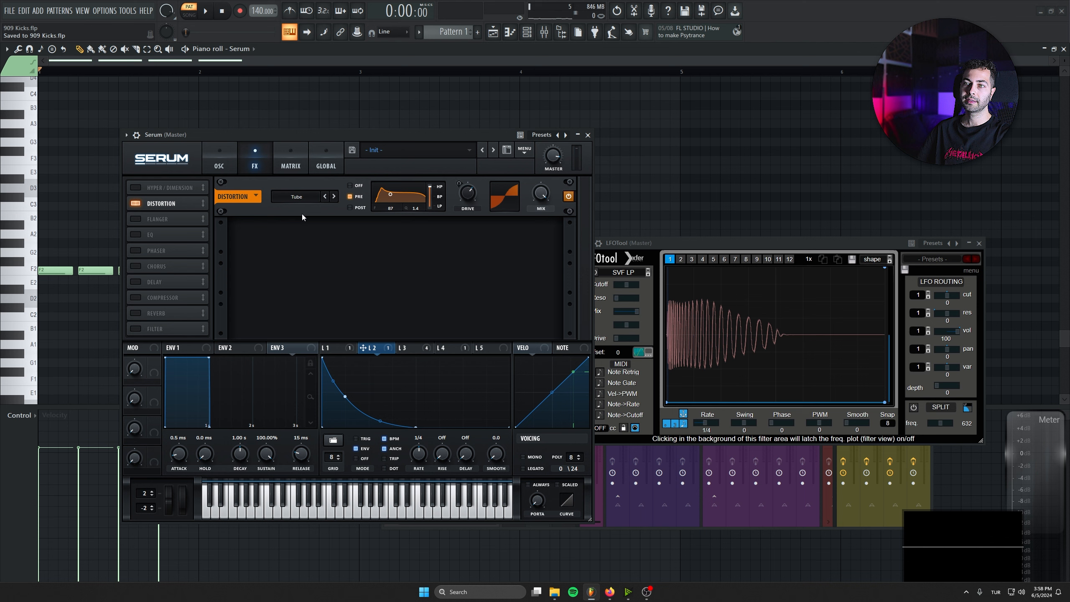
click(221, 165)
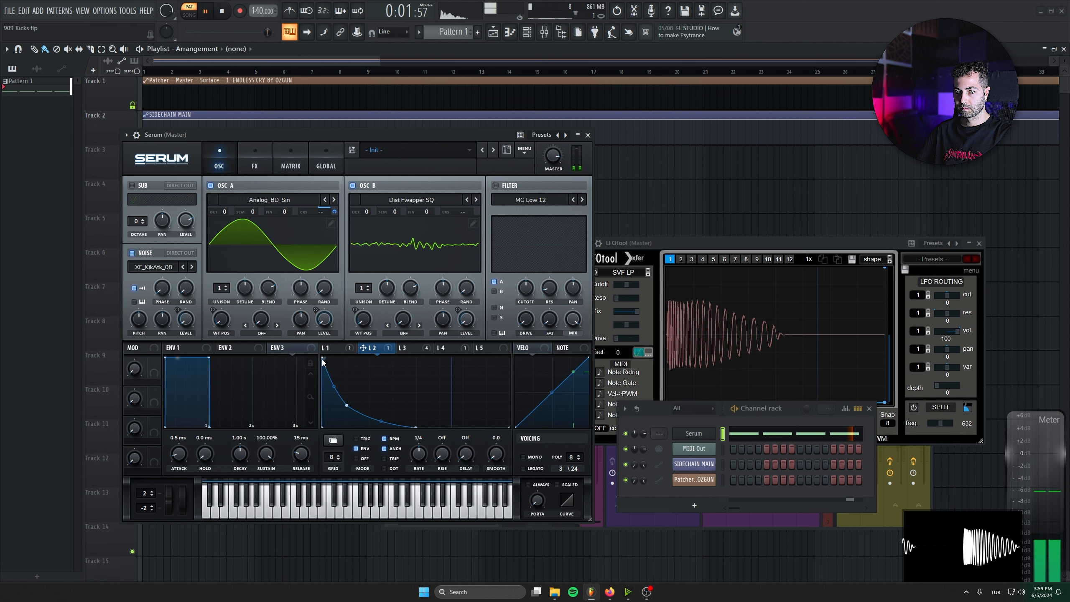
Turn off oscillator B and the noise, and lower LFO 2's start point and reshape its decay during playback.
mouse_move(323, 361)
mouse_down()
mouse_move(323, 382)
mouse_move(345, 408)
mouse_move(322, 374)
mouse_up()
mouse_move(346, 407)
mouse_down()
mouse_move(355, 400)
mouse_move(356, 410)
mouse_up()
click(353, 185)
click(131, 253)
drag(322, 373, 298, 374)
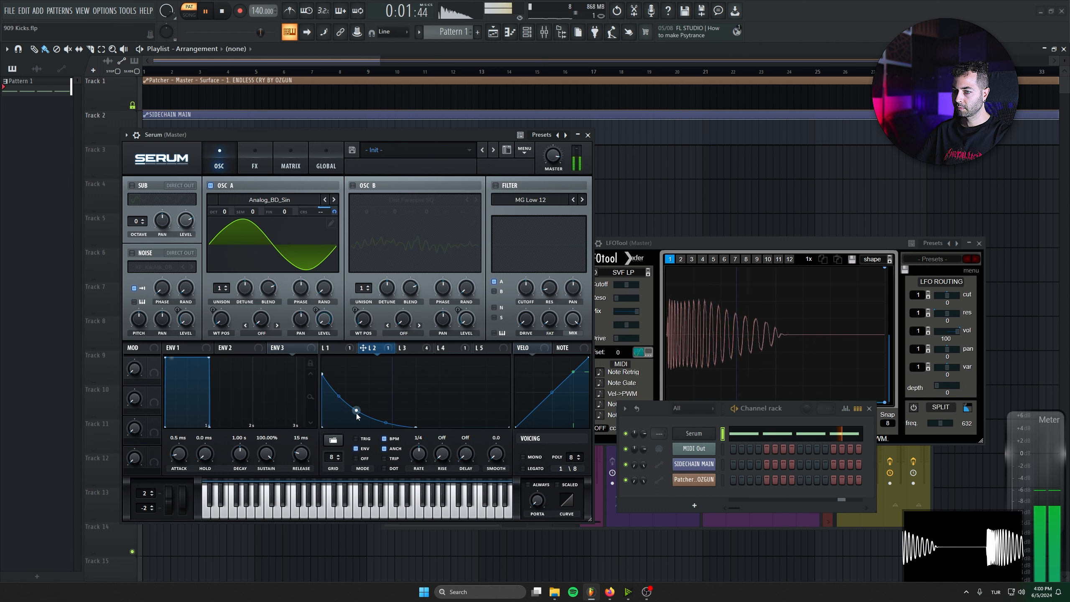
drag(357, 410, 345, 398)
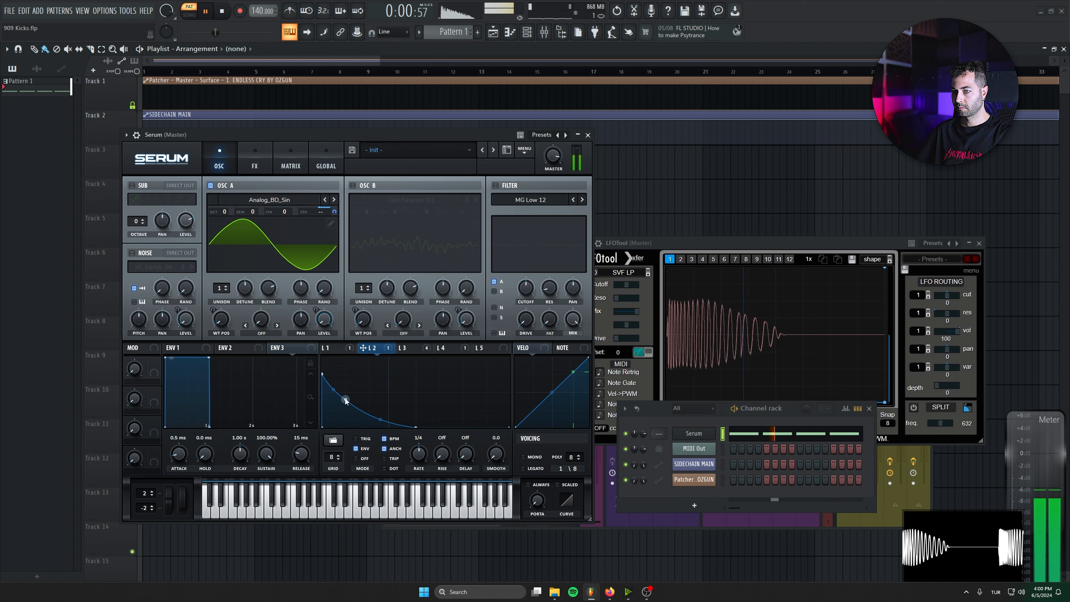
key(space)
Check LFO 1's dip, and shift LFO 2's middle point lower and further along the decay during playback.
click(342, 345)
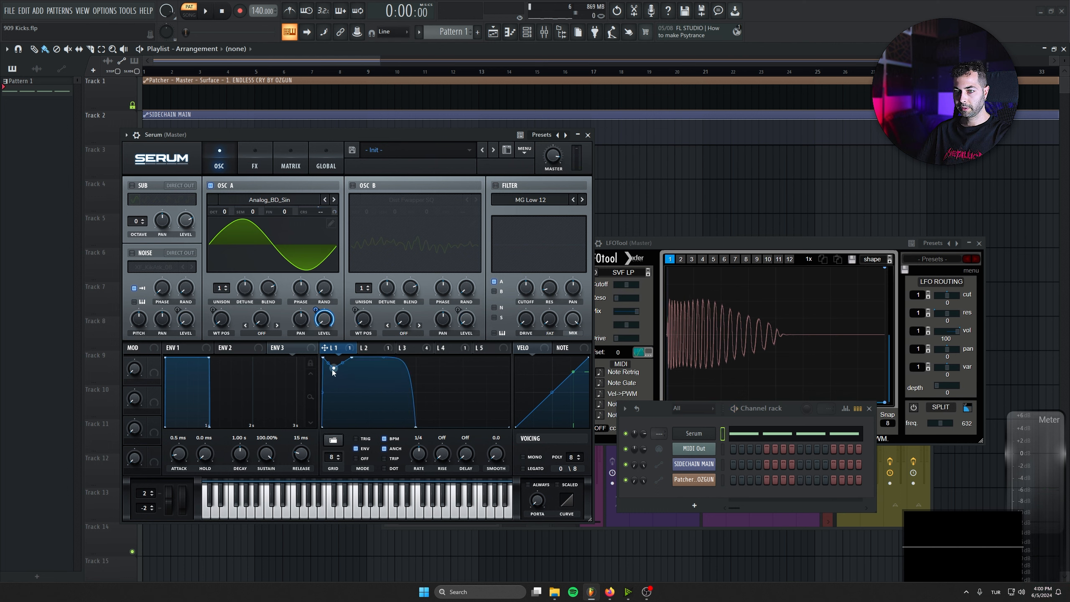
key(space)
click(365, 348)
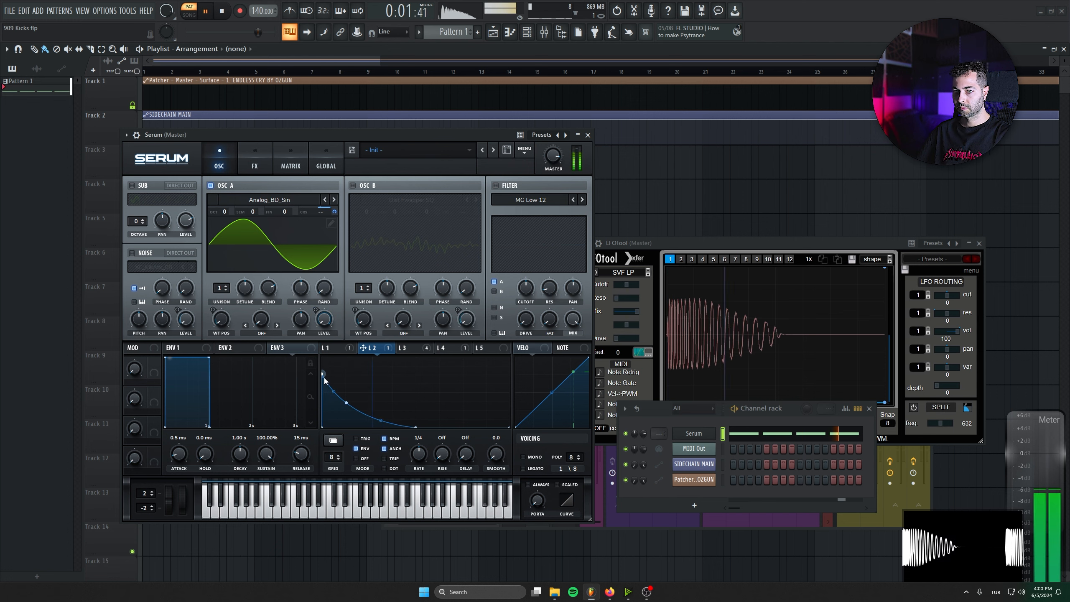
mouse_move(345, 402)
mouse_down()
mouse_move(364, 414)
mouse_move(354, 411)
mouse_up()
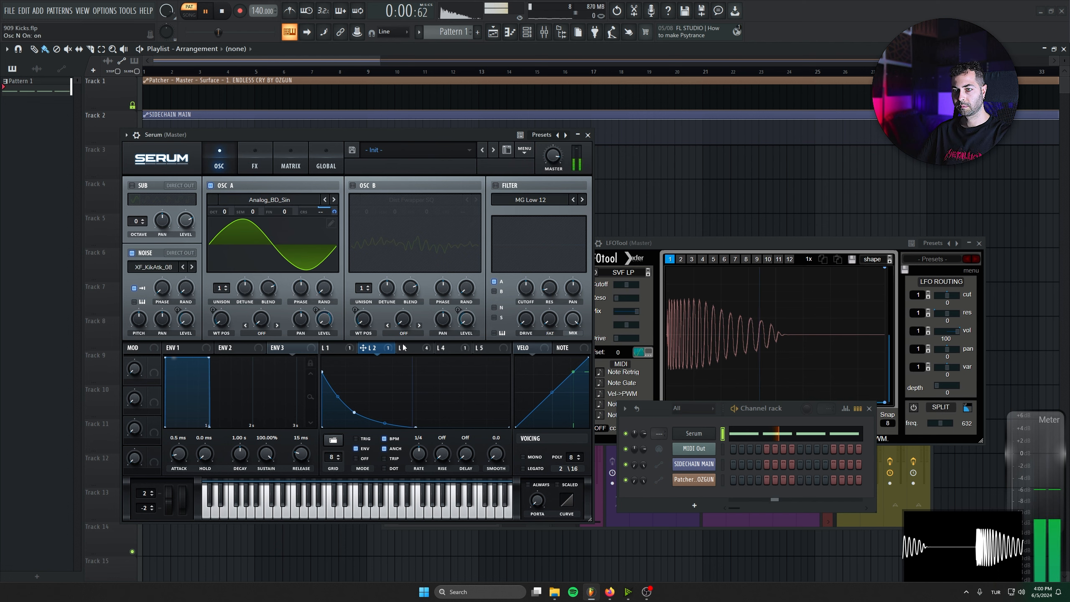
Switch the noise sample to XF_KikAtk_38 from Attacks_Kick and set LFO 3's amount on the noise level to 74.
click(403, 347)
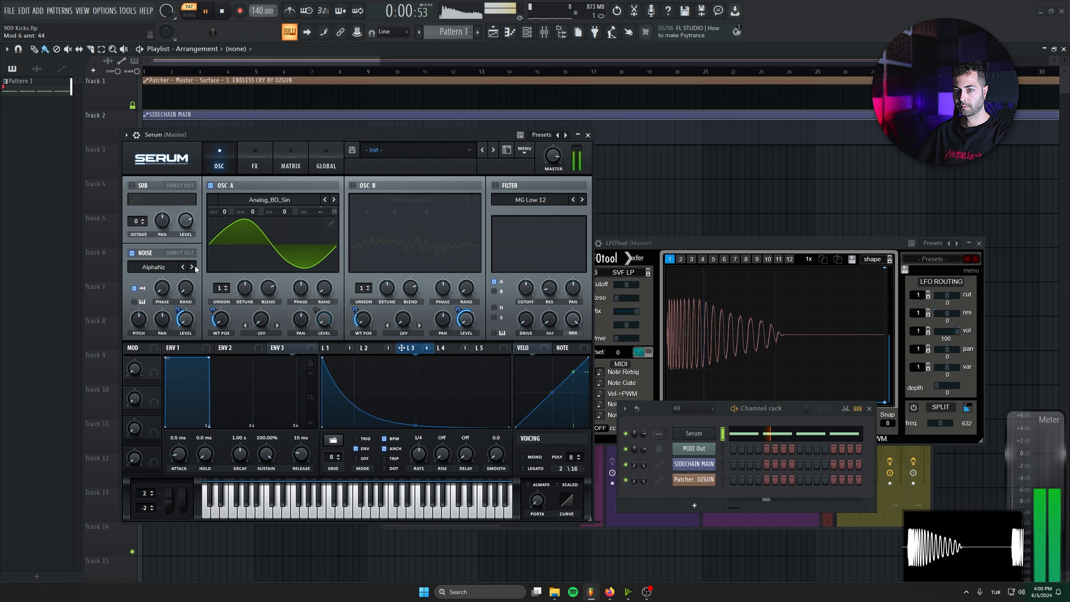
click(157, 267)
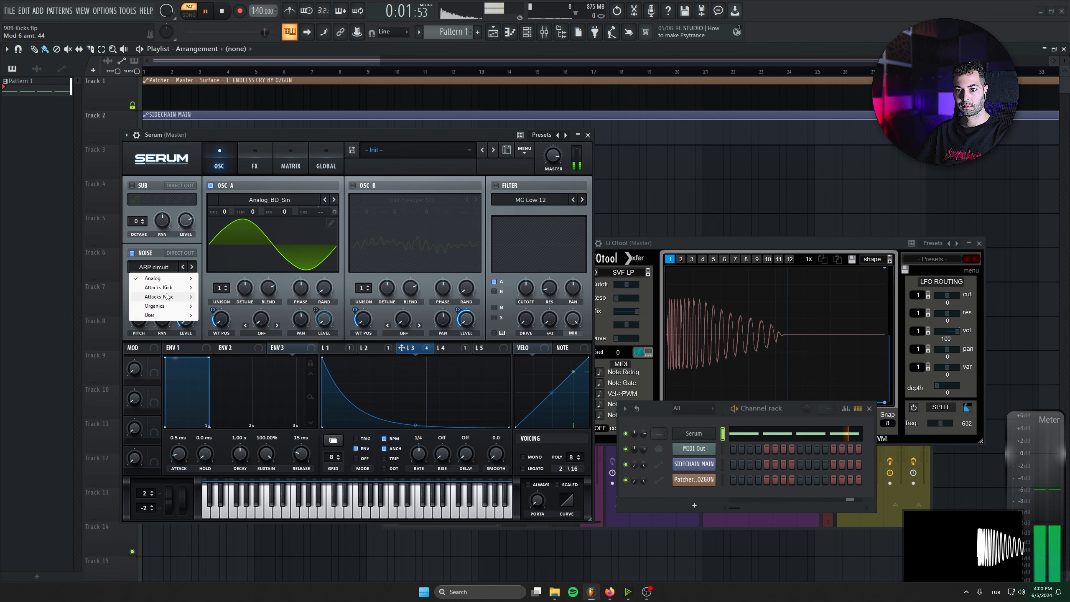
mouse_move(165, 289)
click(268, 310)
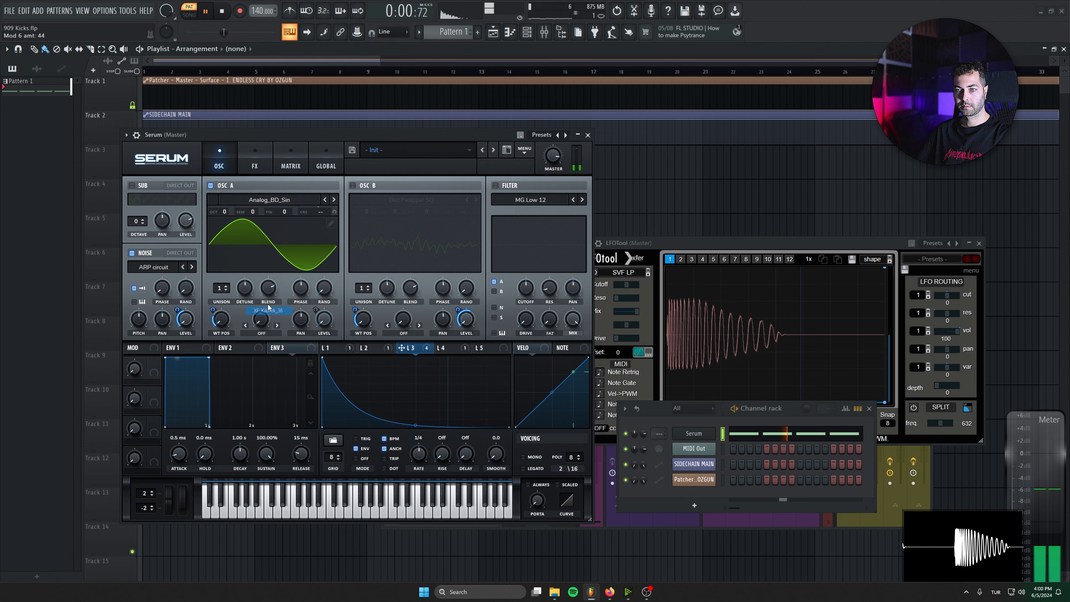
click(192, 267)
click(192, 267)
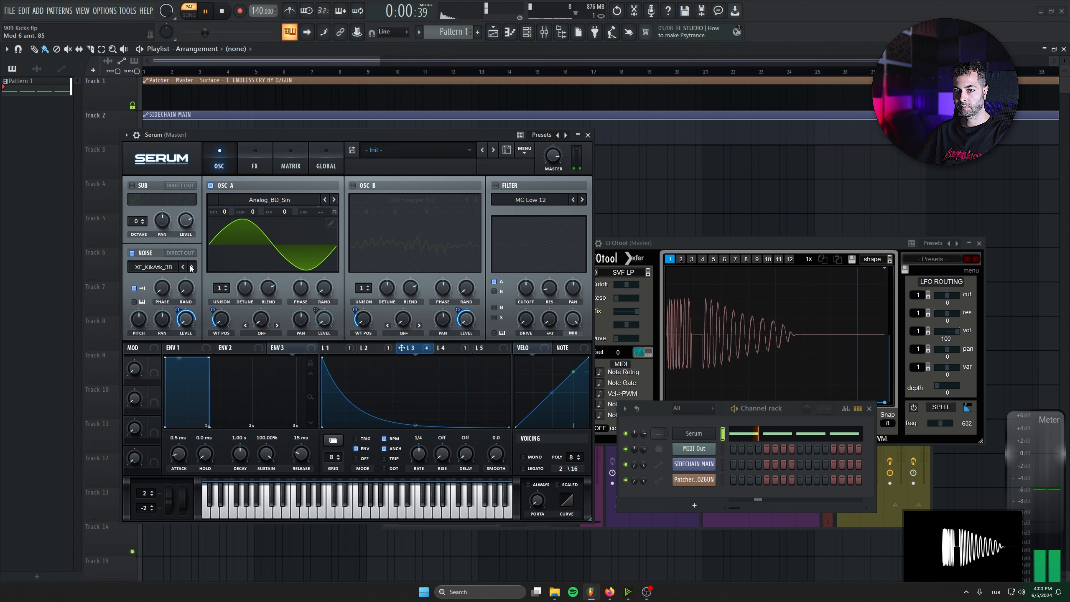
drag(177, 310, 179, 315)
key(space)
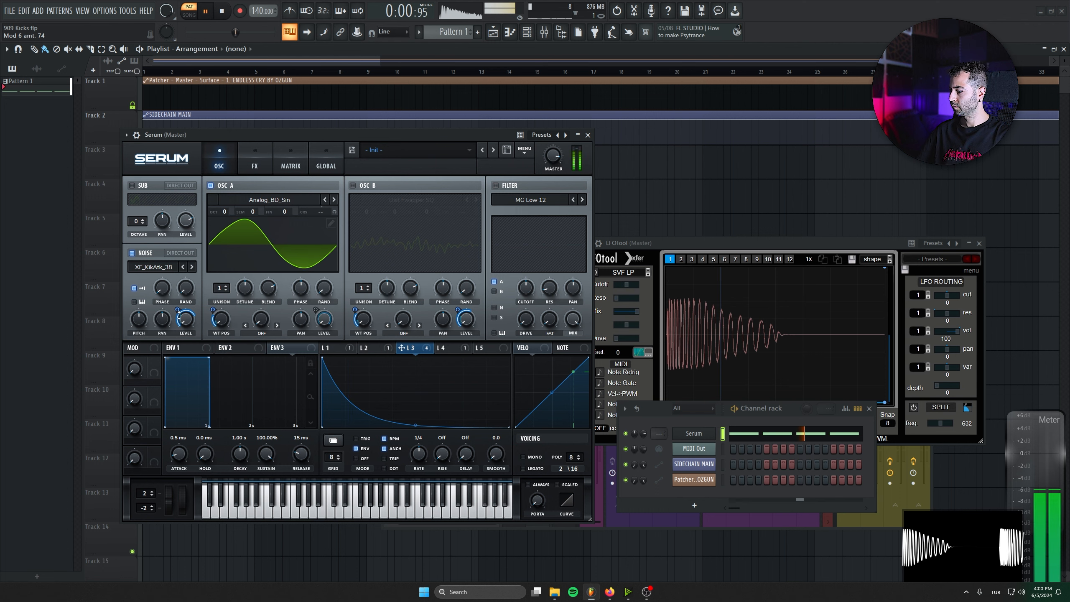
Select LFO 4 and turn oscillator B back on while the kick plays.
click(444, 348)
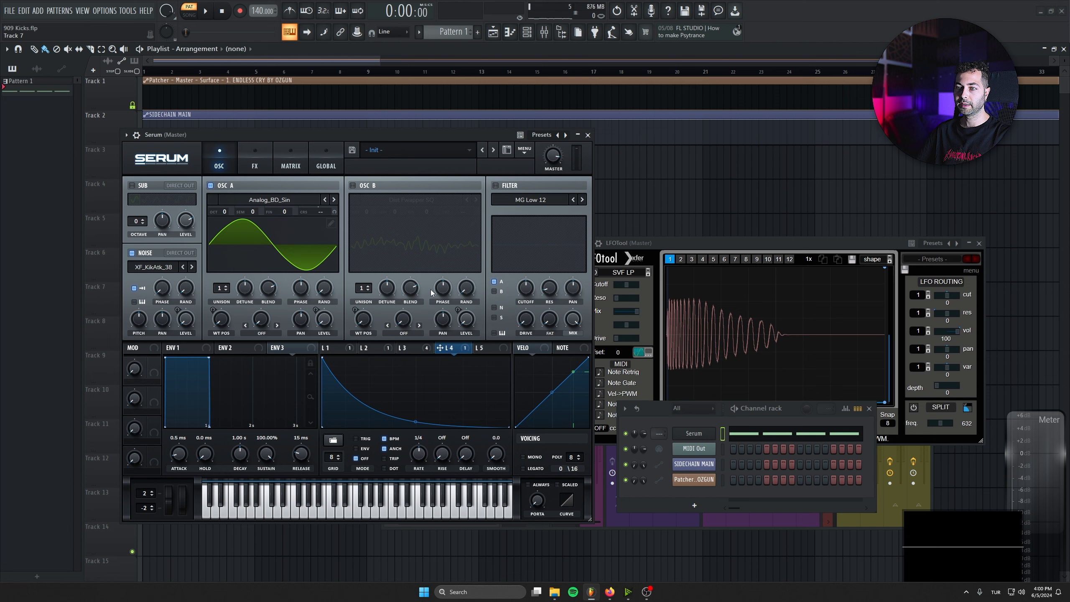
key(space)
click(353, 185)
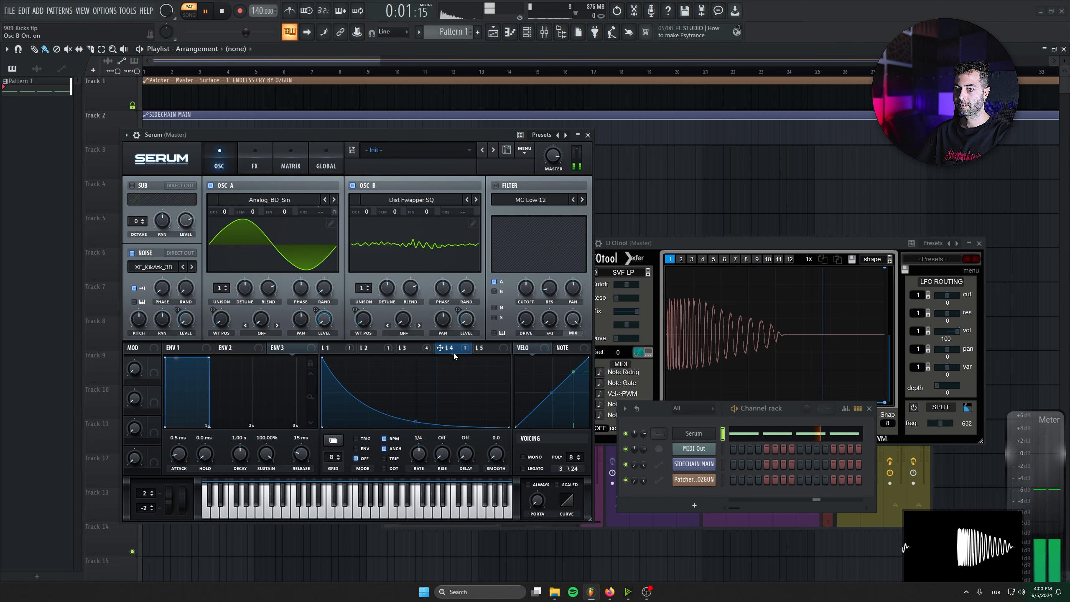
Raise the middle of LFO 4's decay curve slightly and fine-tune the distortion drive's modulation during playback.
click(255, 163)
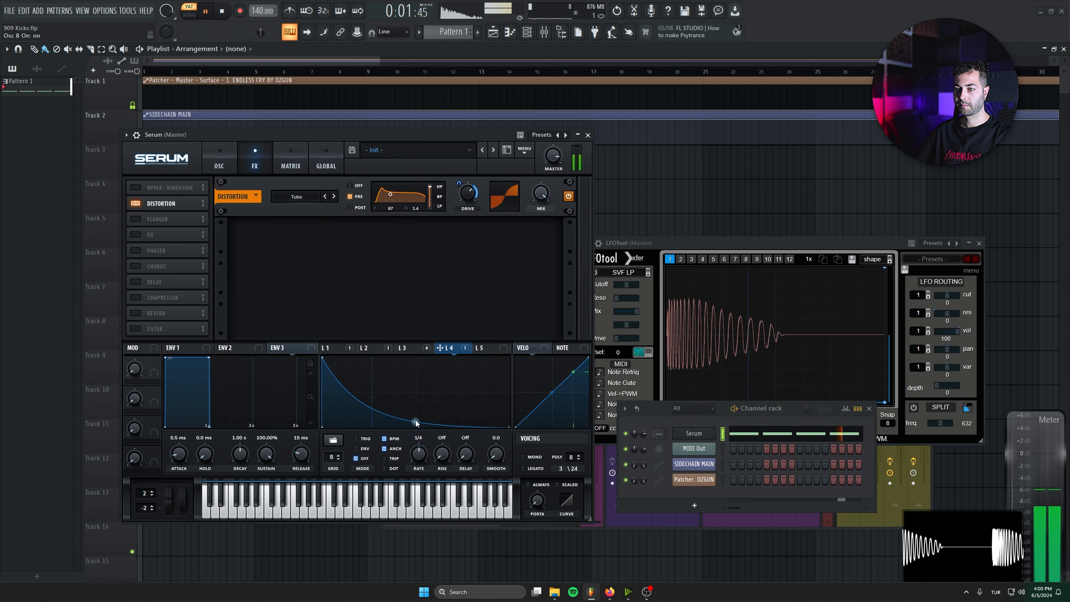
mouse_move(415, 421)
mouse_down()
mouse_move(414, 407)
mouse_move(414, 416)
mouse_up()
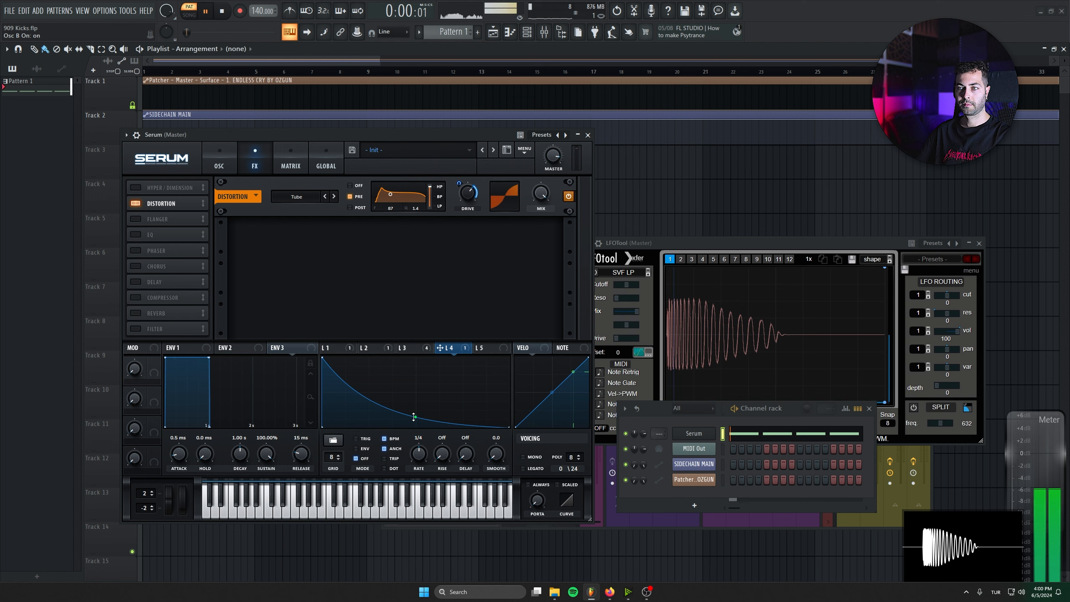
drag(461, 194, 456, 184)
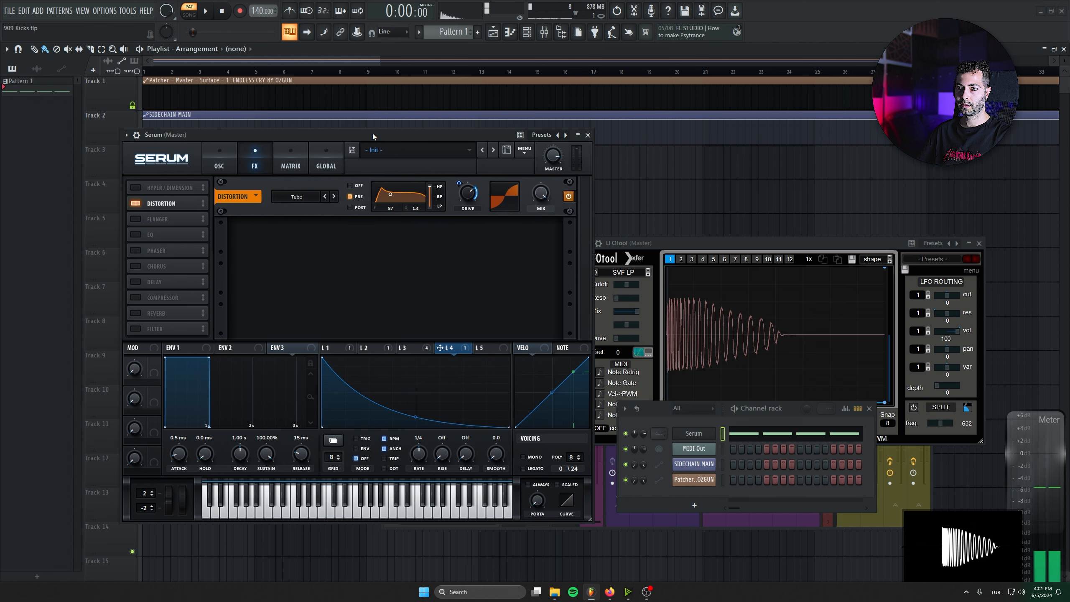
key(space)
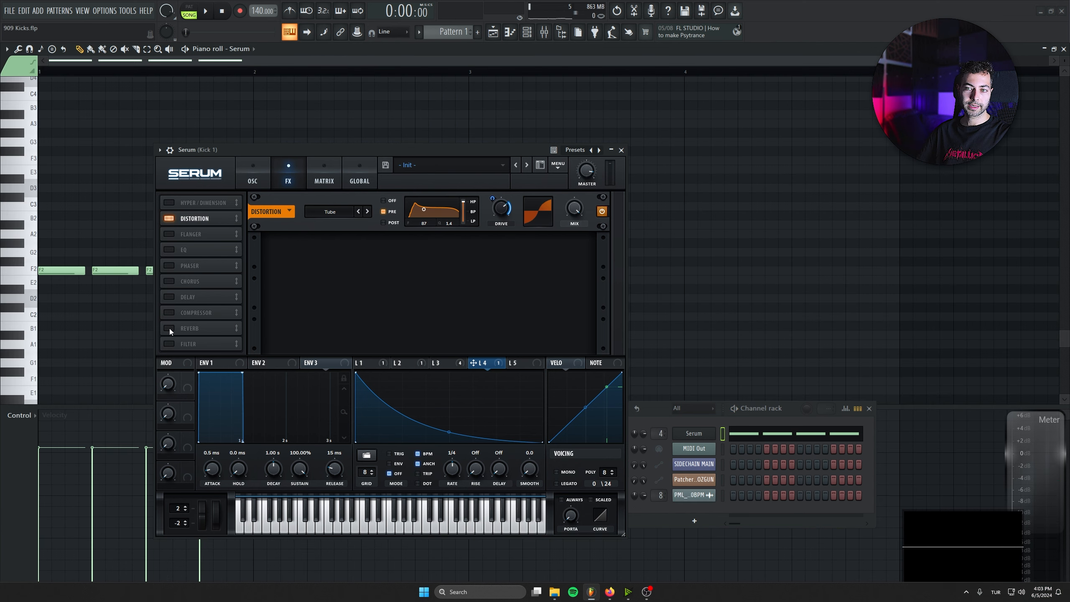
Add an EQ to the kick's effects and boost the low band's gain to about 5.5 dB during playback.
click(168, 250)
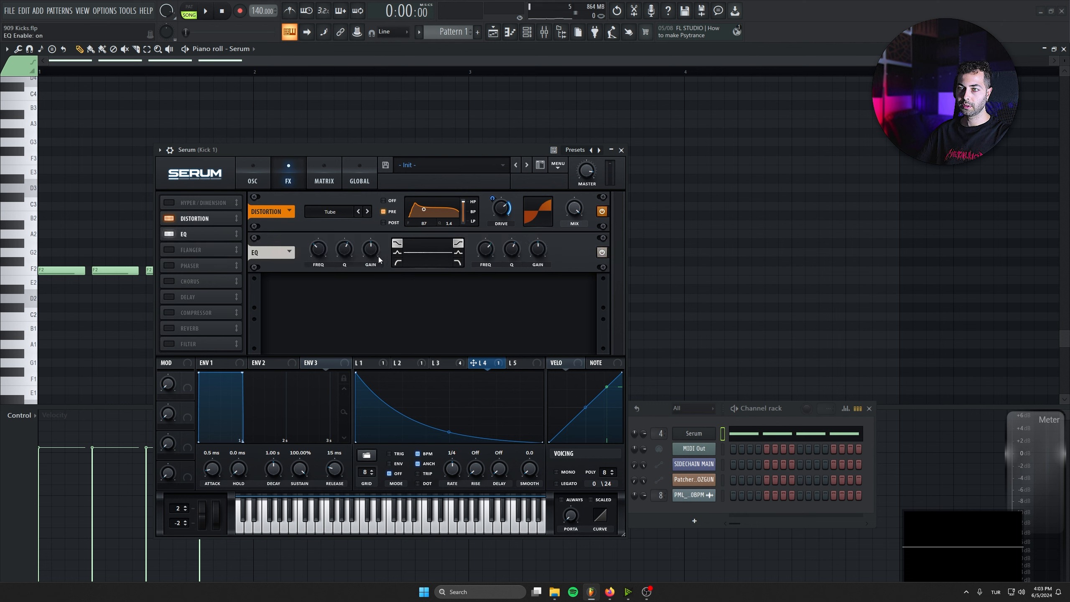
drag(371, 250, 371, 248)
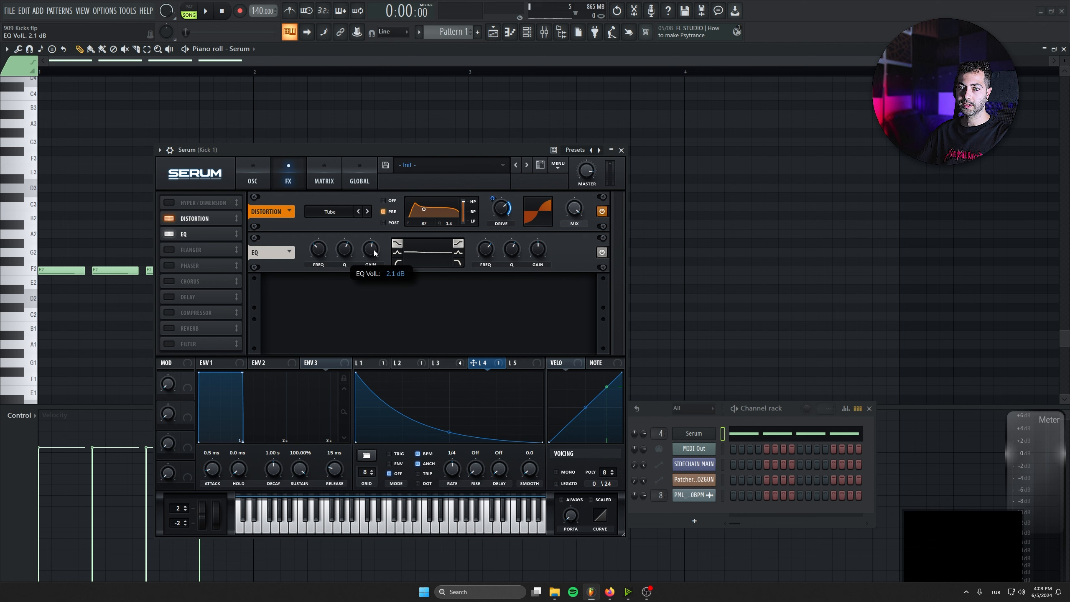
drag(374, 253, 395, 179)
key(space)
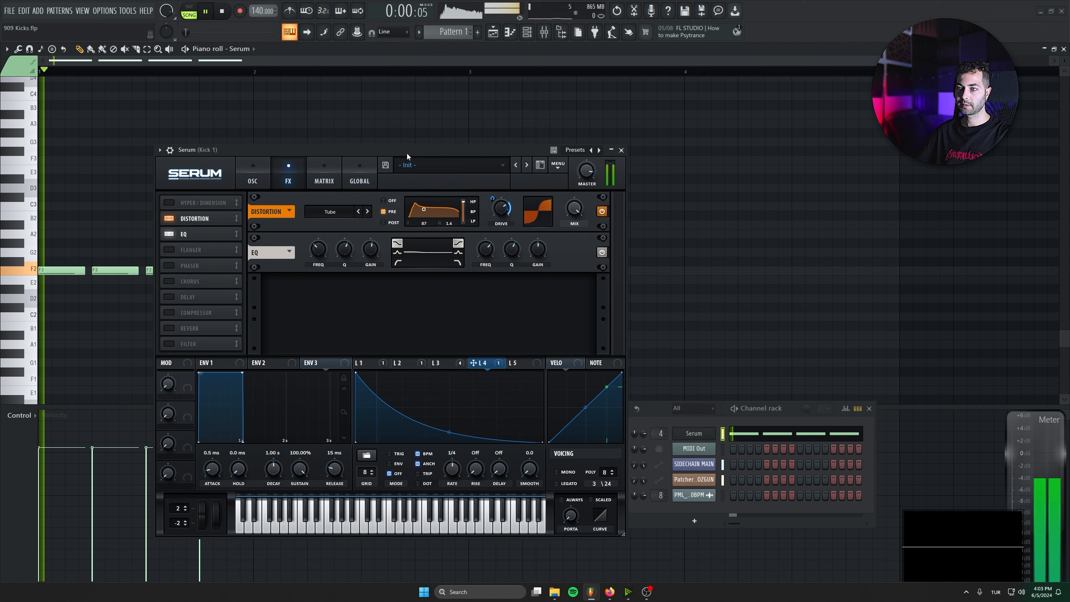
drag(372, 227, 376, 256)
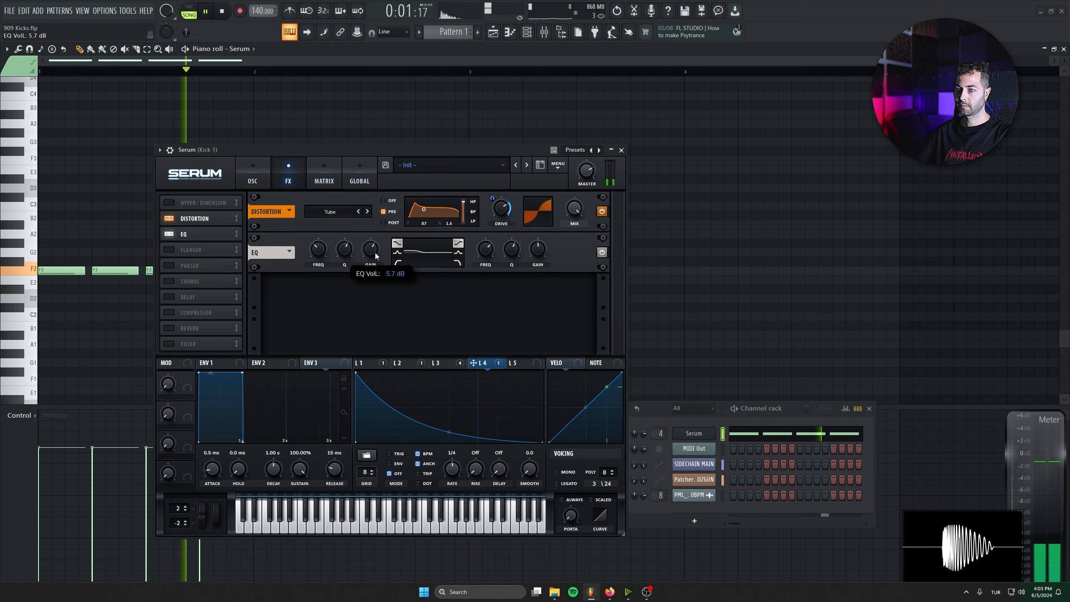
key(space)
key(space)
drag(376, 258, 377, 255)
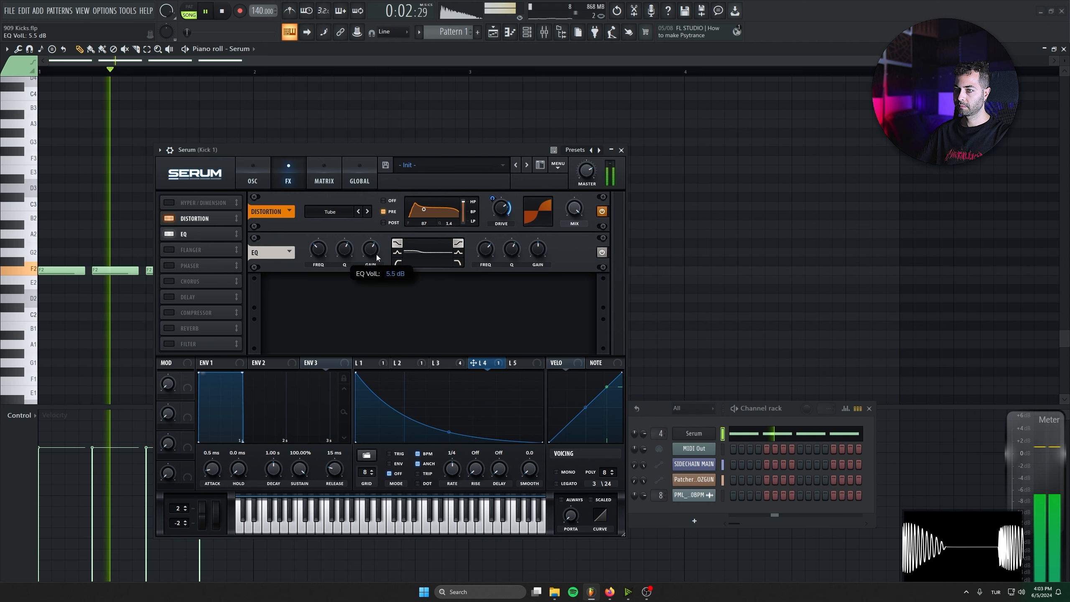
Open the Master track's LFOTool from the mixer and place it beside Serum to monitor the kick's waveform.
click(544, 33)
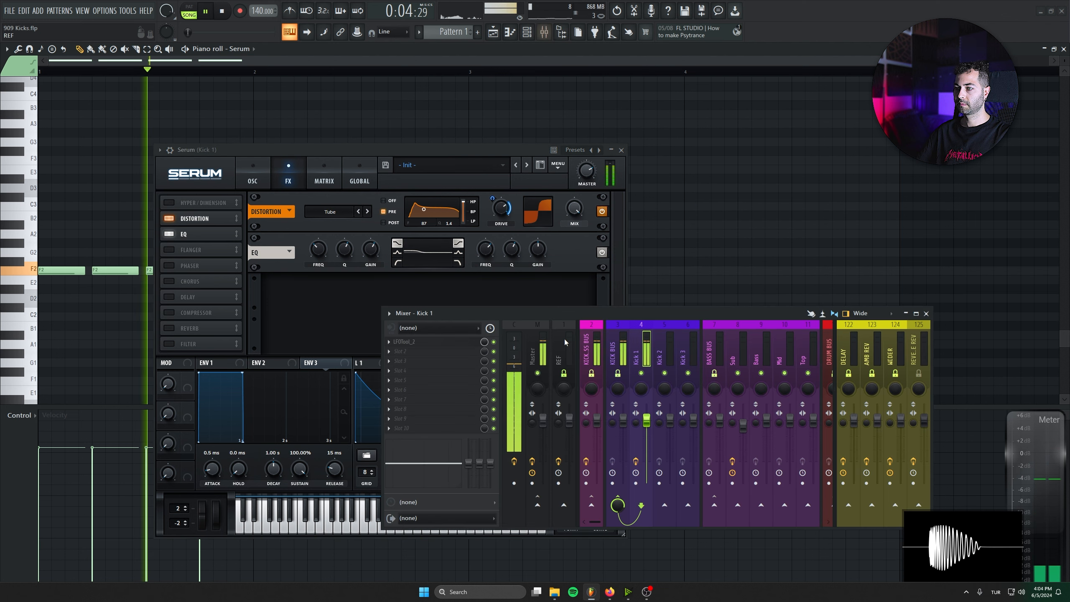
click(650, 360)
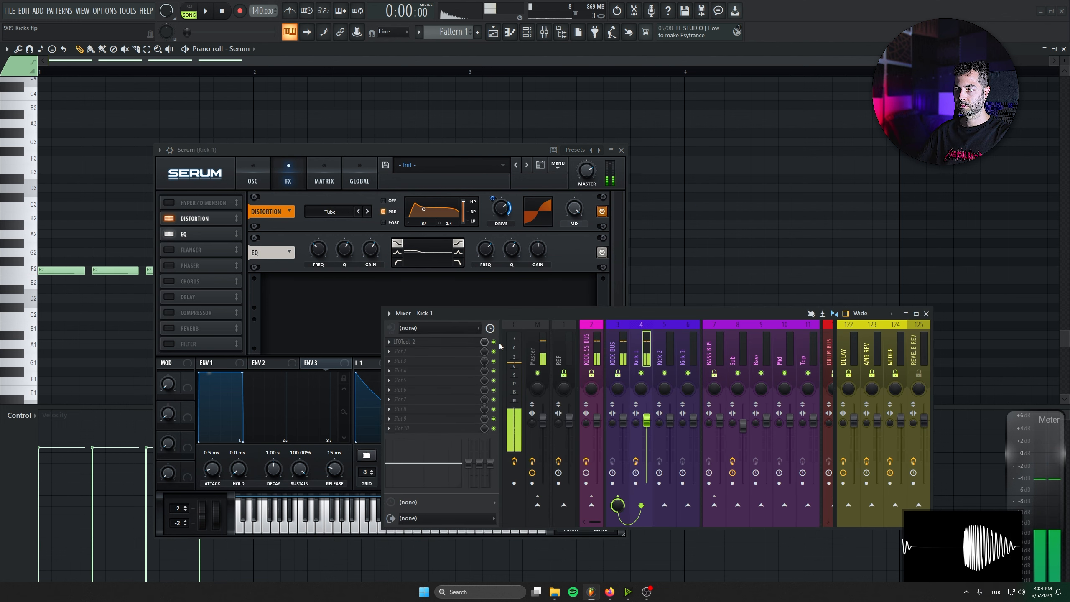
click(531, 338)
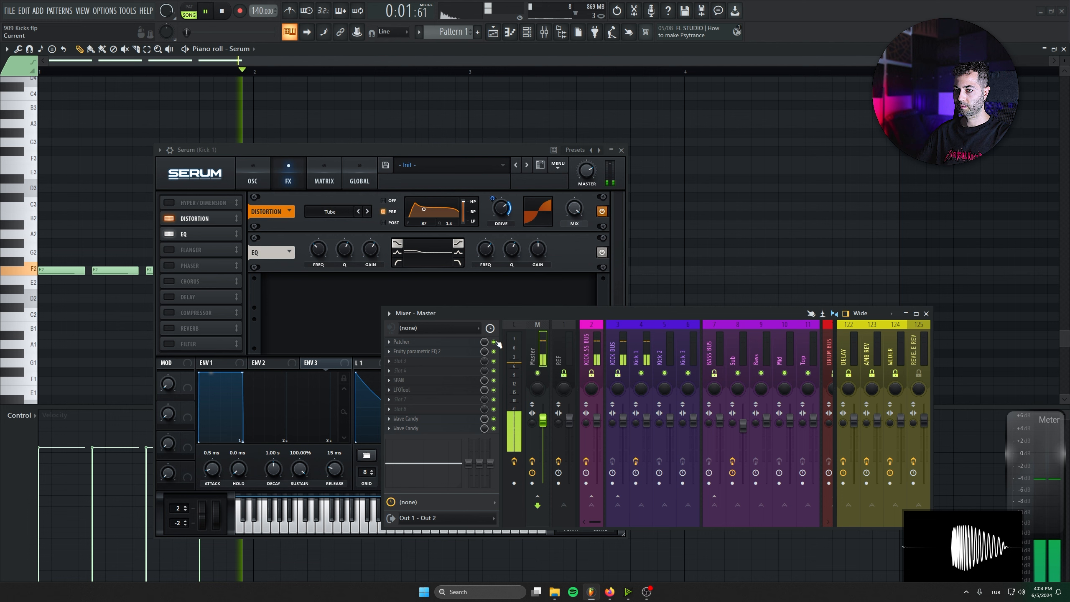
click(423, 389)
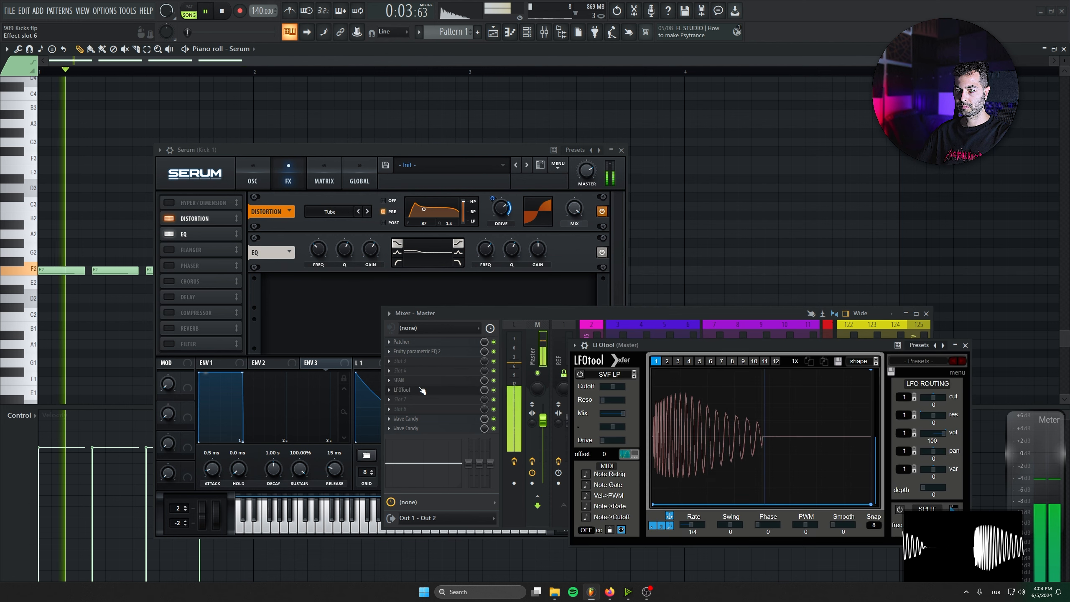
drag(710, 336, 631, 265)
drag(429, 144, 363, 142)
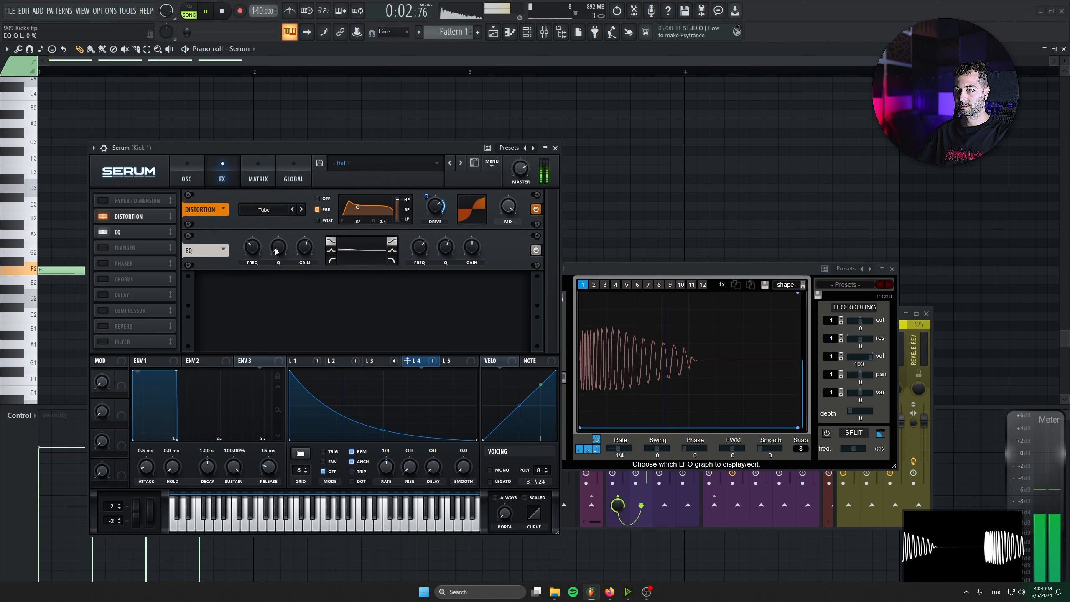
Raise the EQ's low band gain to about 8.0 dB and compare the kick with the EQ bypassed.
key(space)
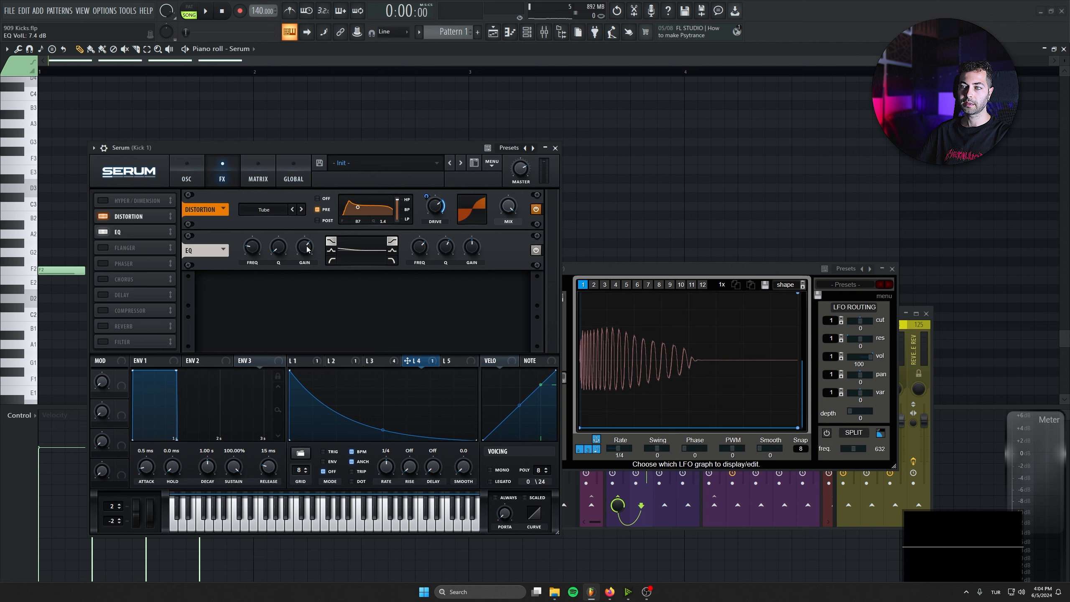
key(space)
drag(304, 249, 304, 250)
click(538, 250)
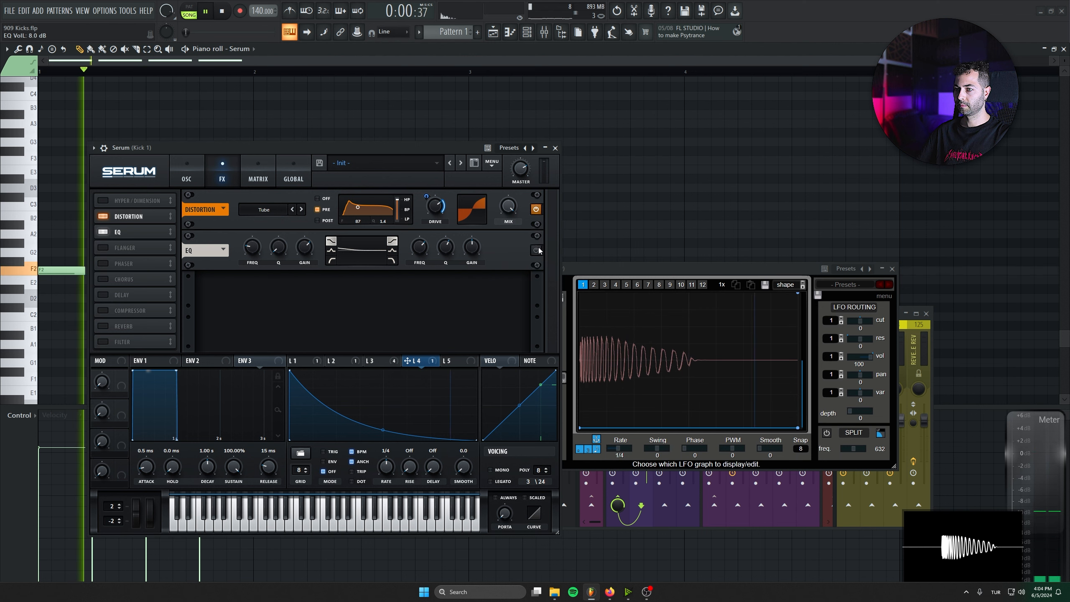
key(space)
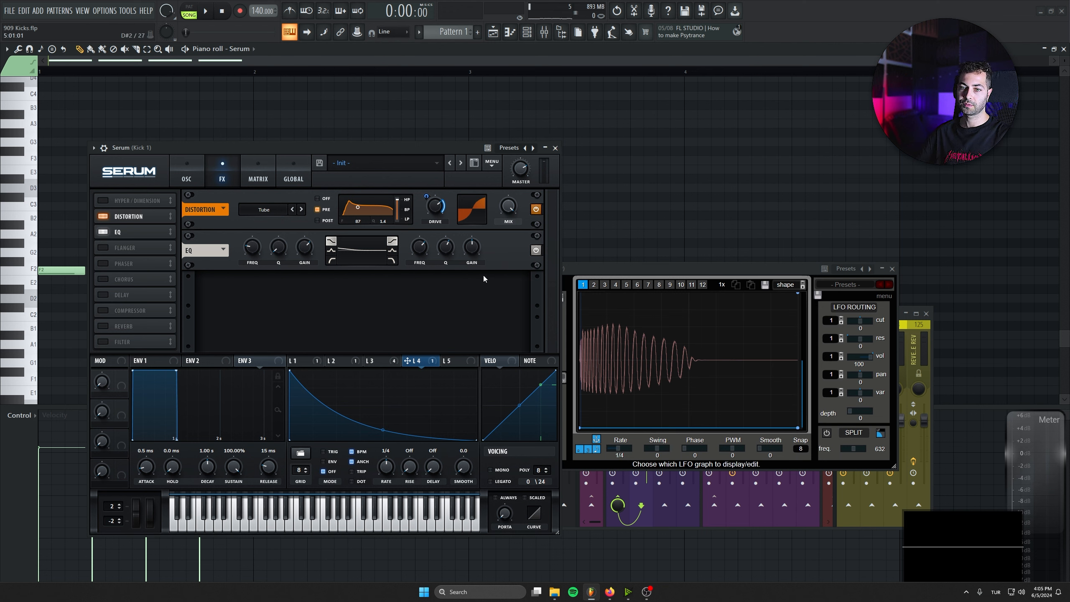
Try the compressor on the kick, raising its gain and toggling multiband mode, and remove it again.
click(103, 310)
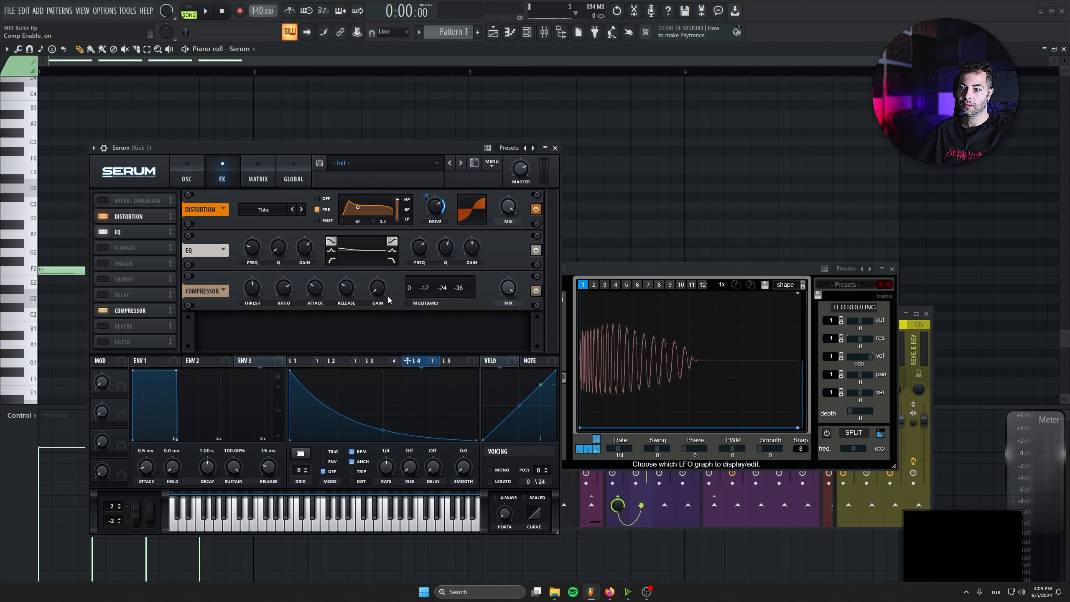
key(space)
drag(372, 295, 374, 278)
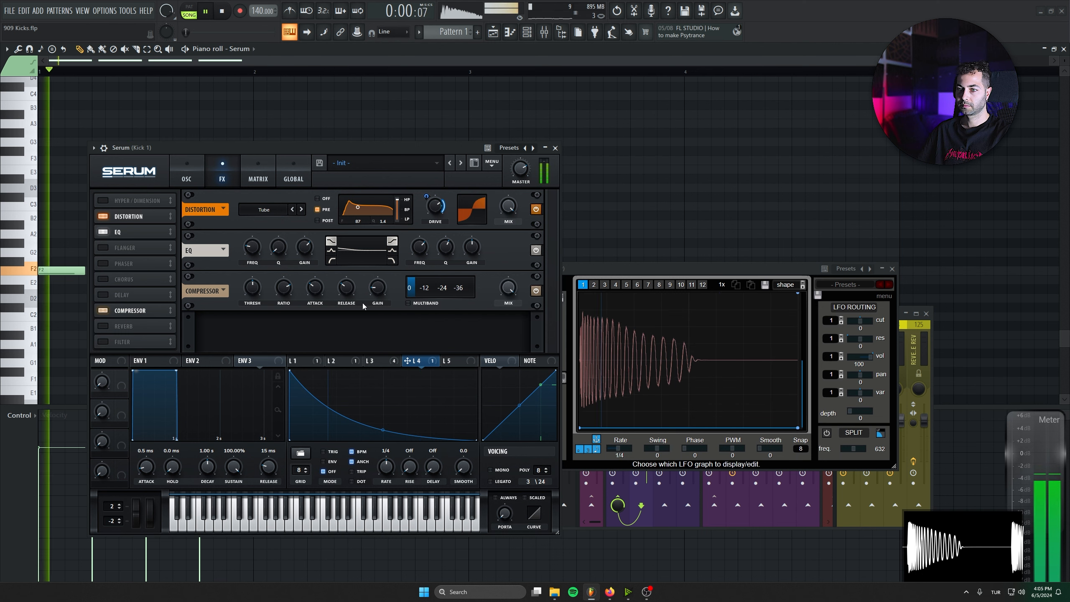
key(space)
click(408, 303)
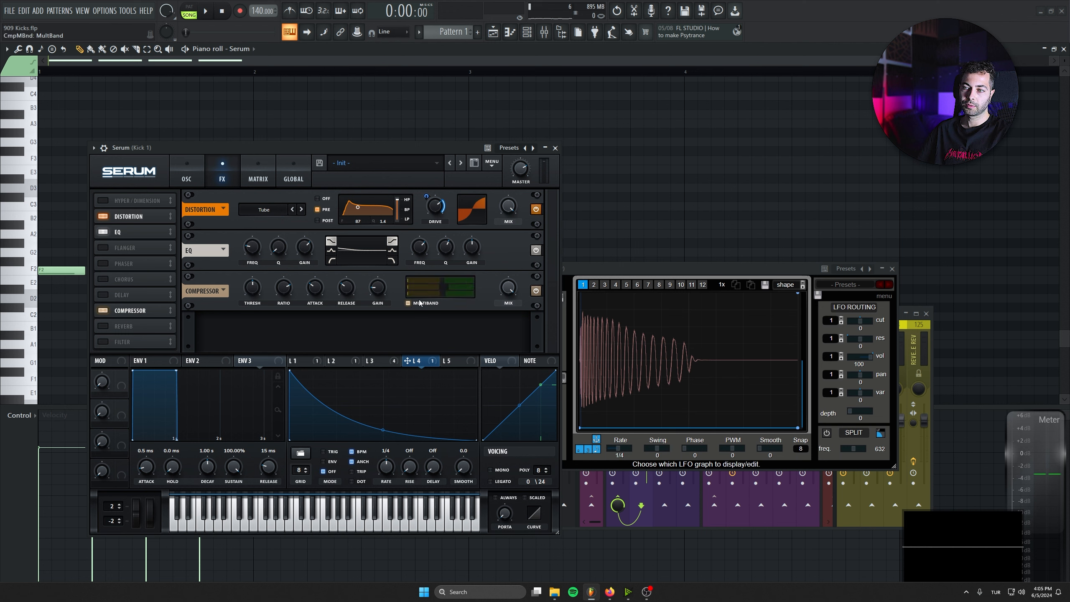
click(408, 303)
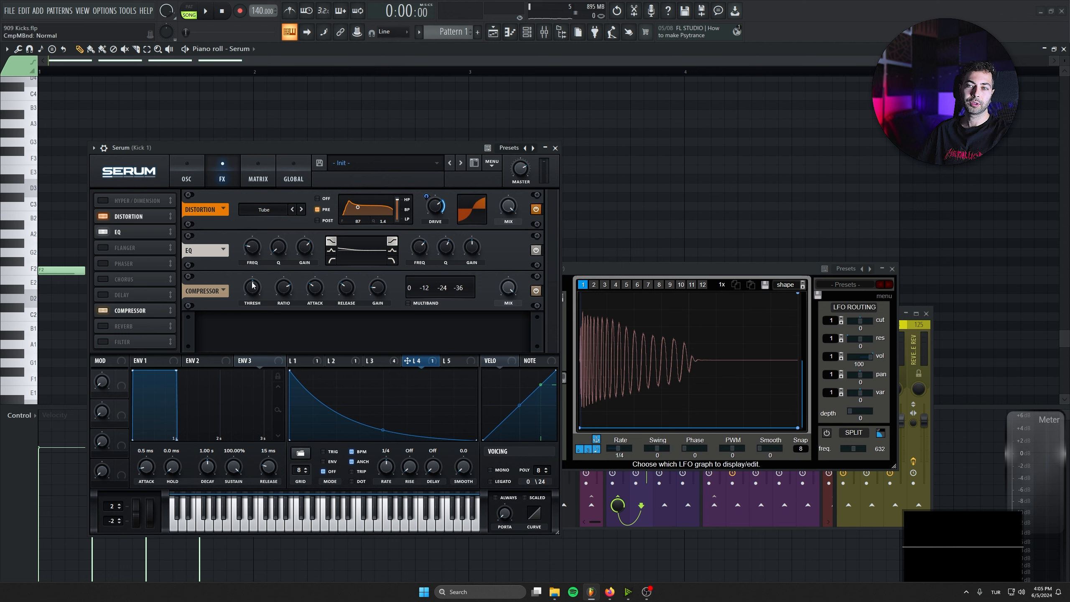
click(102, 311)
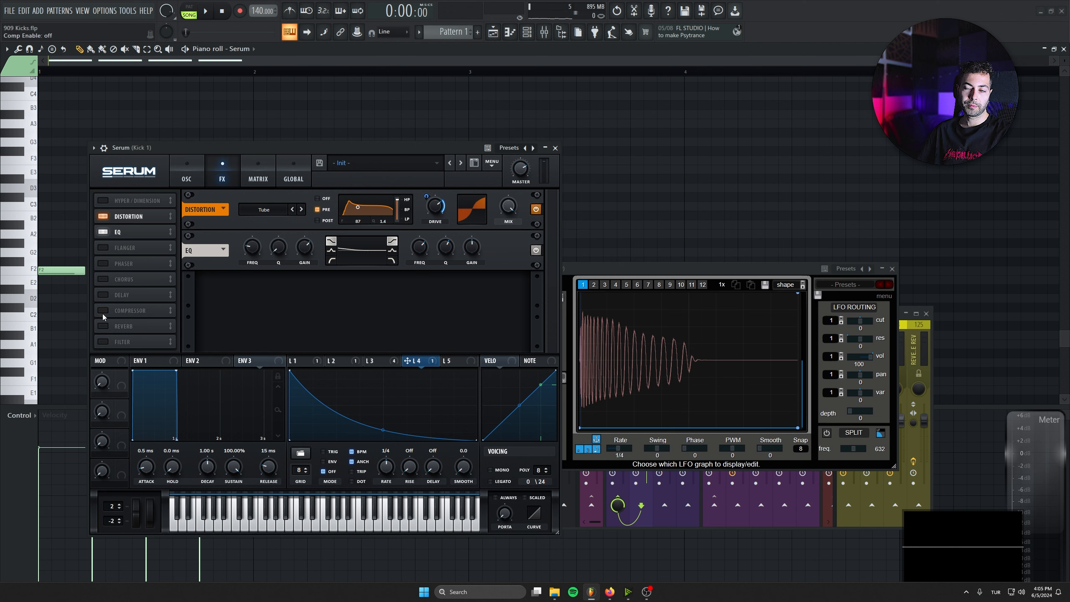
Play the kick within the arrangement, and close the piano roll and the Master LFOTool.
key(space)
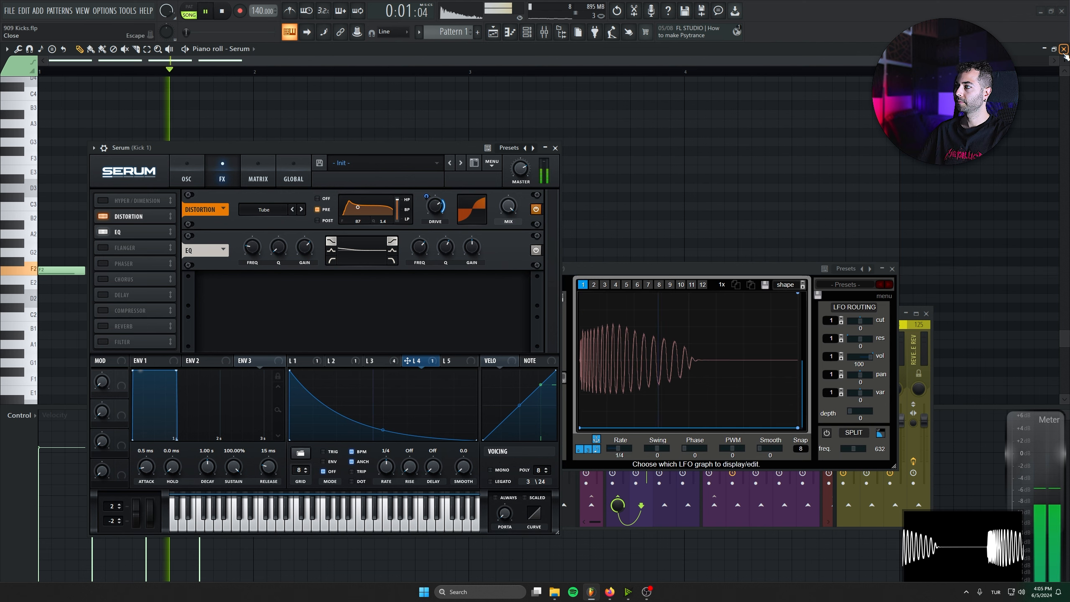
click(1063, 49)
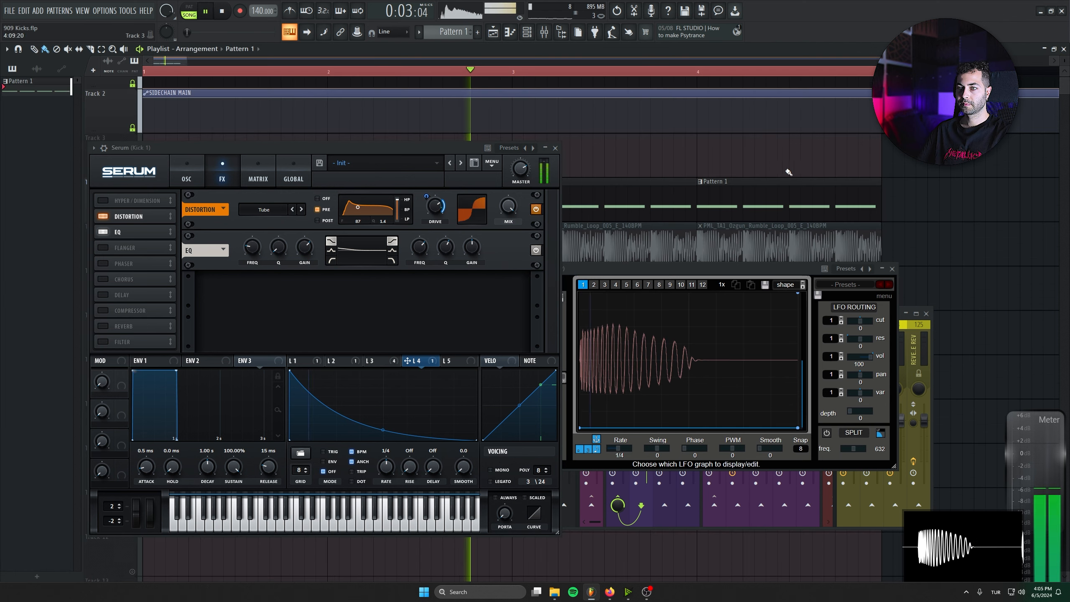
key(space)
click(893, 268)
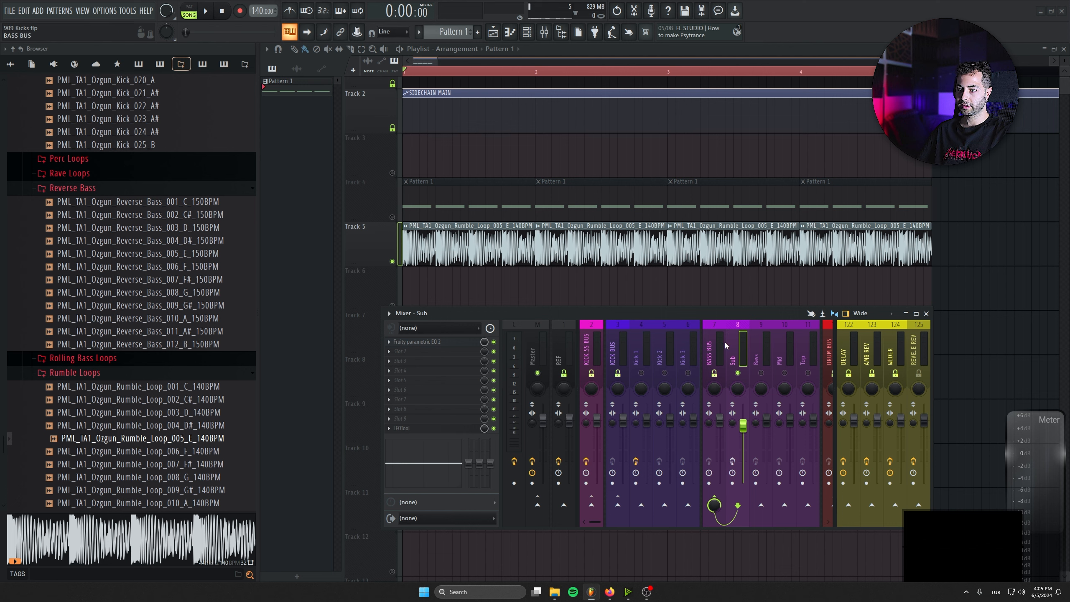
Listen to the rumble loop on the Sub track and check the ducking curve in its LFOTool.
key(space)
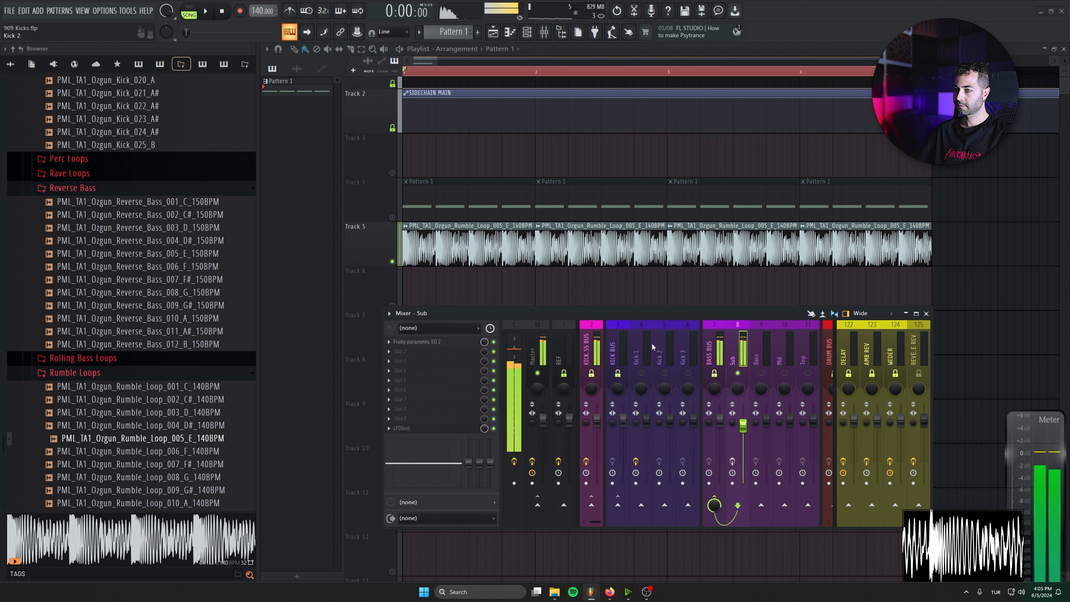
key(space)
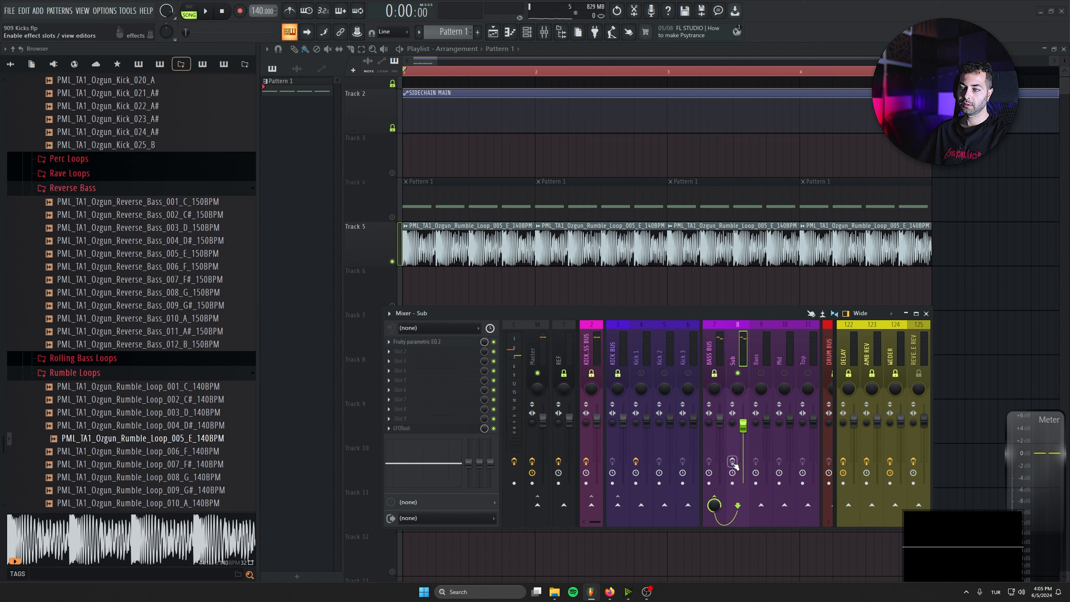
click(422, 430)
key(space)
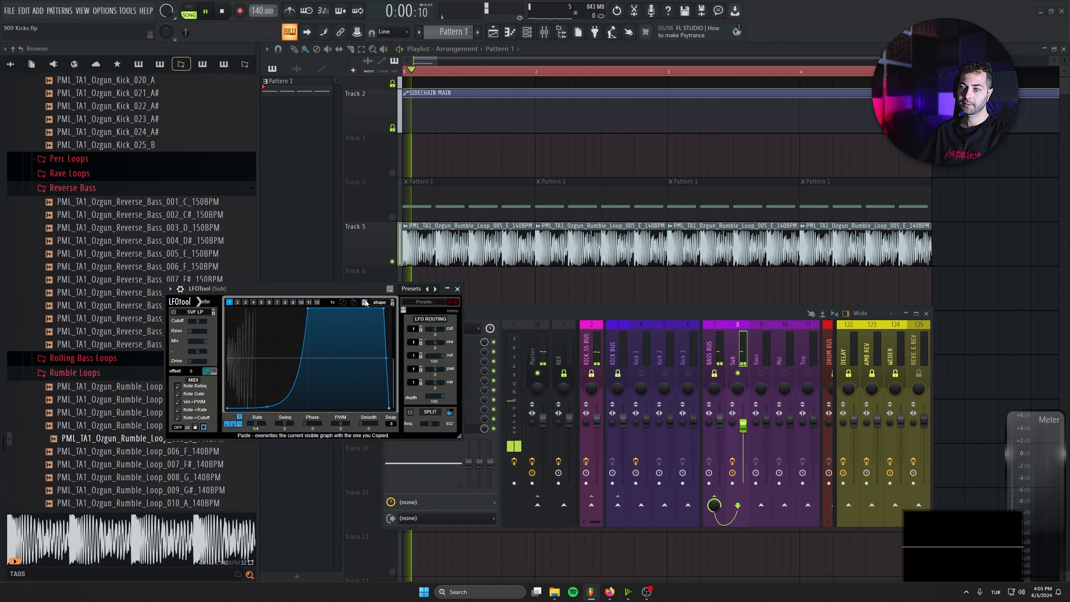
key(space)
click(458, 288)
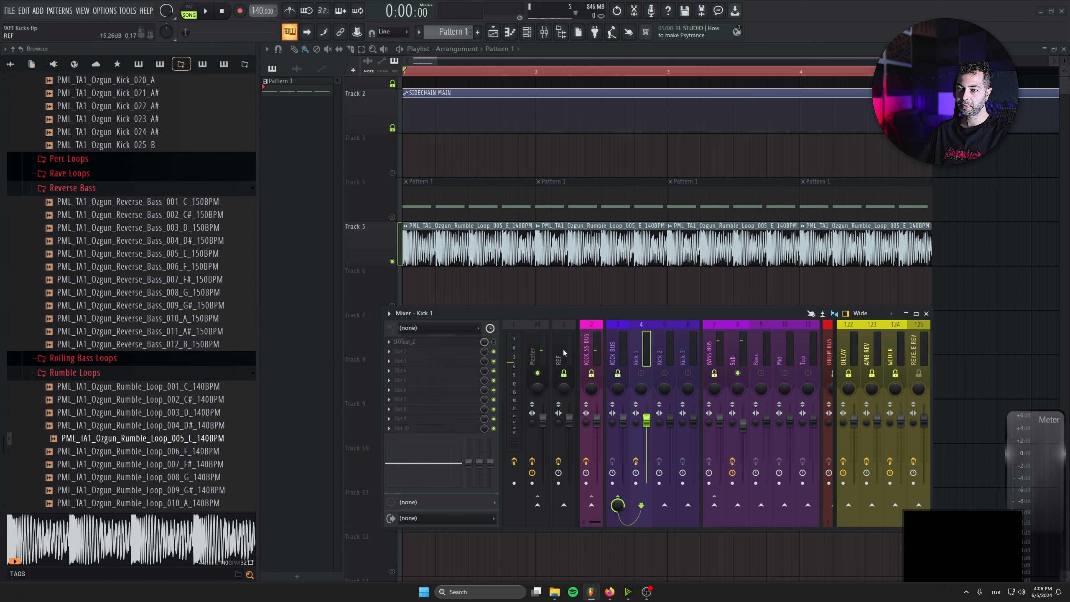
Inspect the volume curve in Kick 1's LFOTool_2 and unmute Kick 1 to hear it during playback.
click(428, 342)
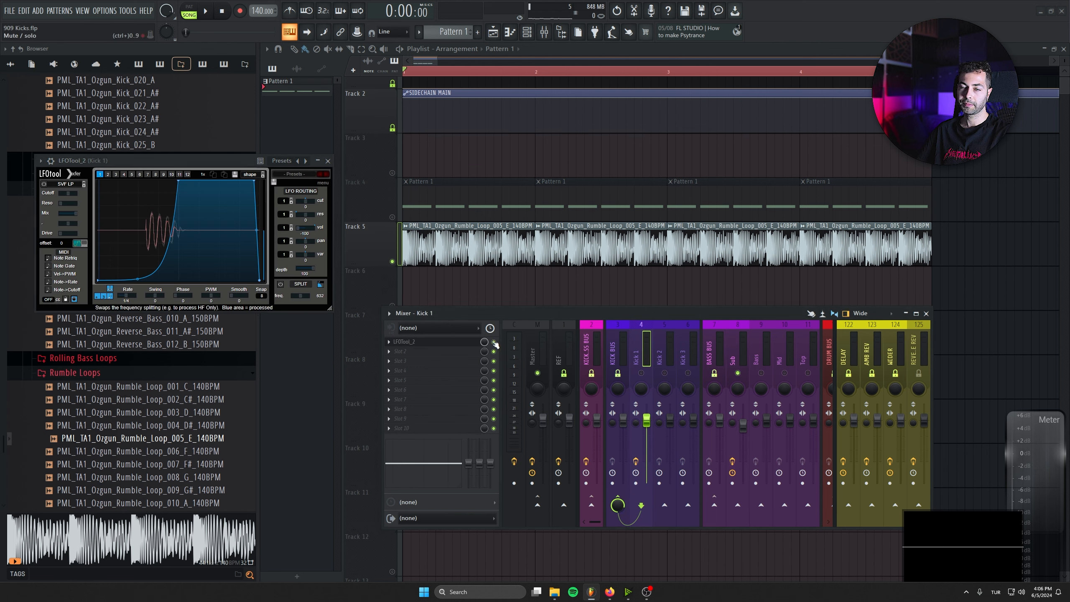
drag(142, 161, 233, 185)
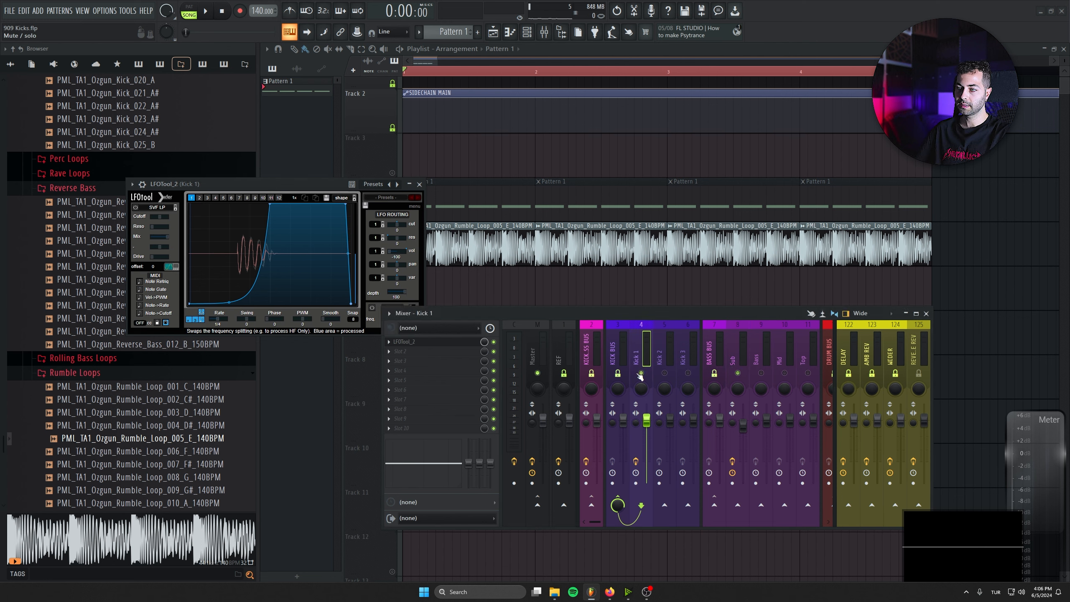
click(447, 342)
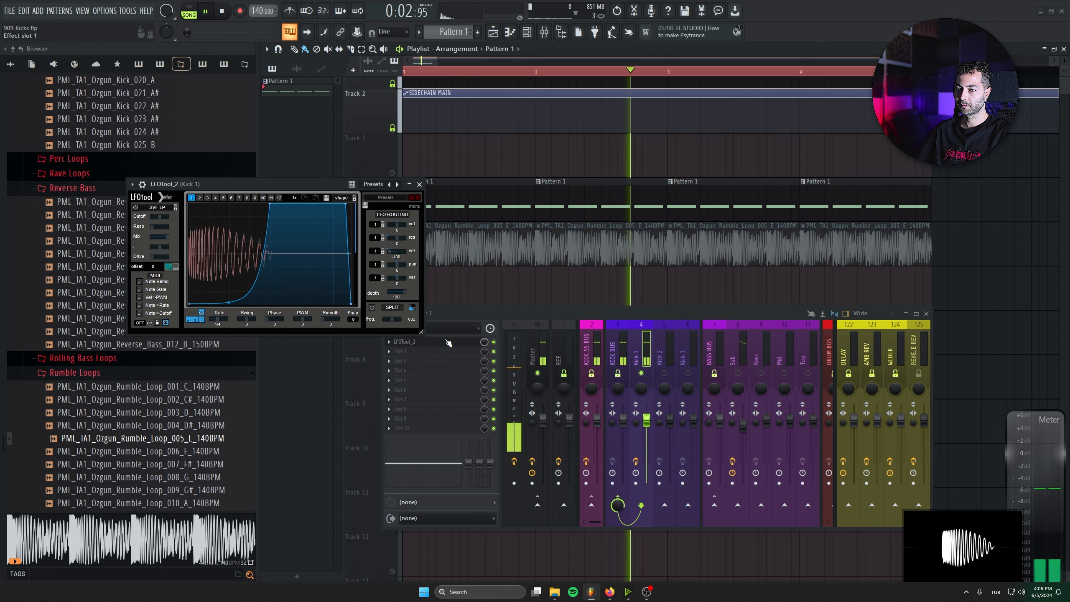
key(space)
click(419, 184)
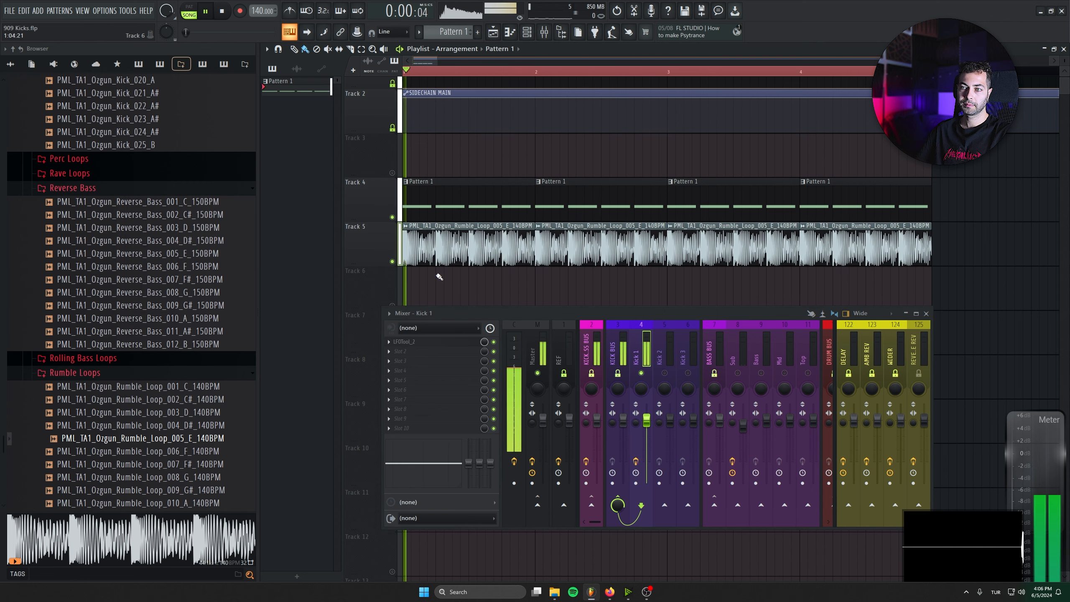
Lower the Sub track's volume to 75% and view the combined kick and rumble waveform in the Master LFOTool.
key(space)
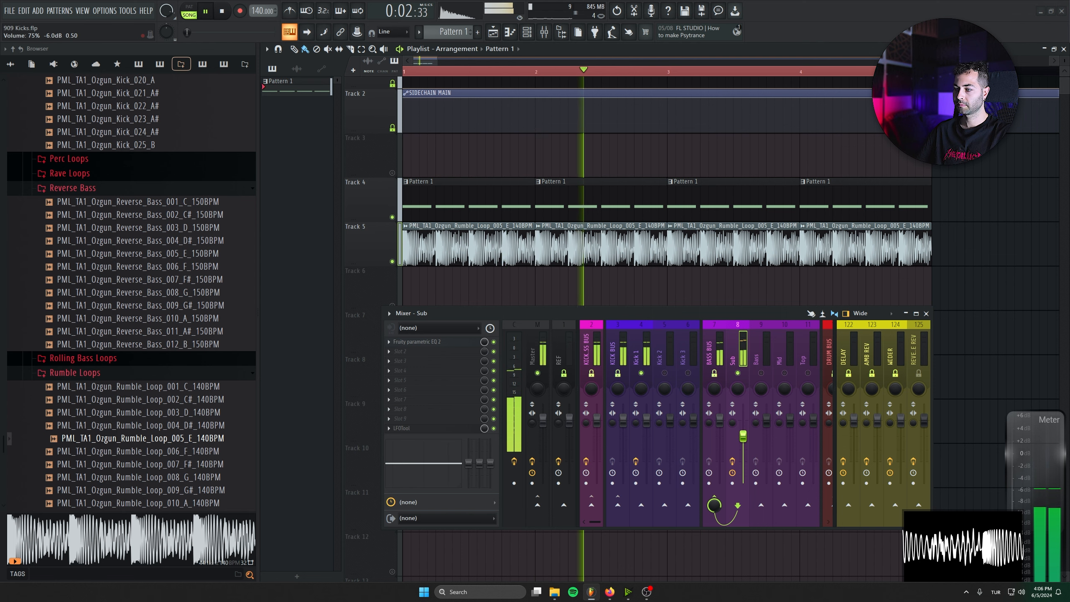
click(533, 350)
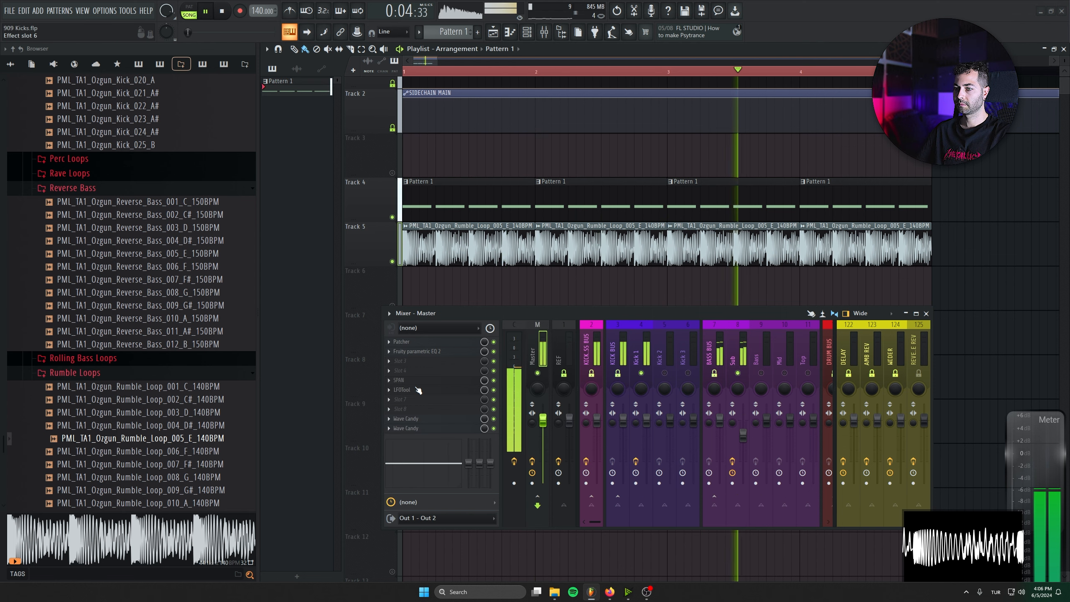
click(421, 390)
drag(760, 267, 931, 88)
drag(754, 314, 707, 339)
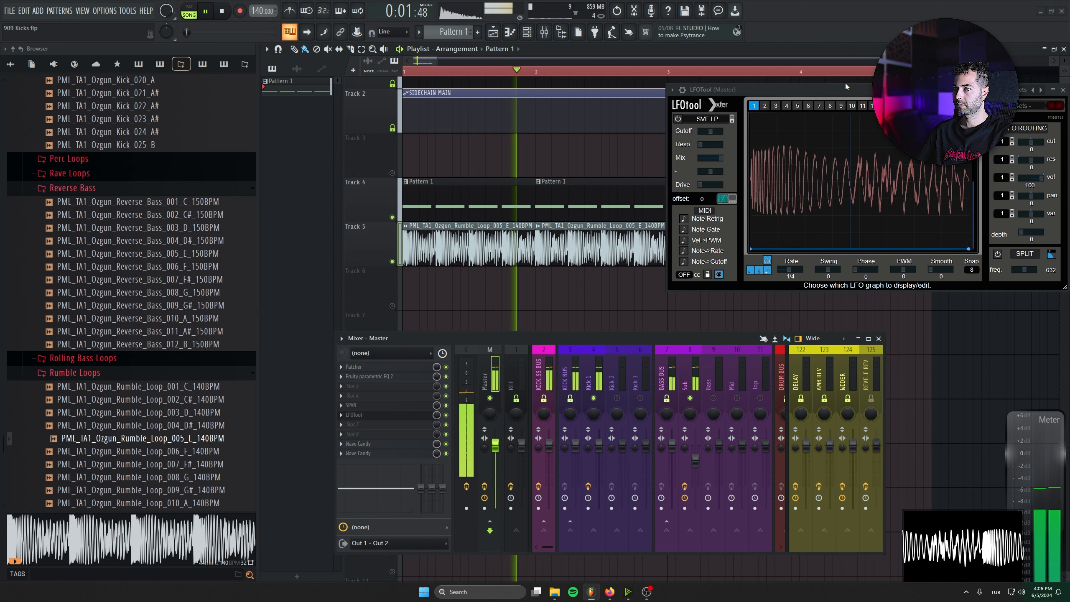
drag(845, 89, 830, 278)
drag(555, 331, 554, 336)
key(space)
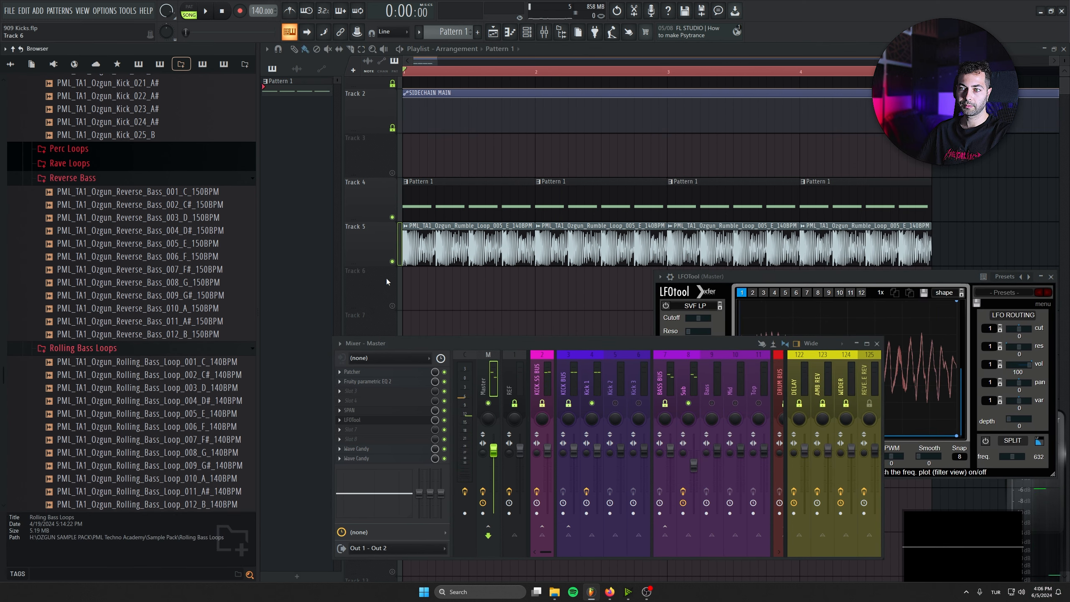
Mute the rumble loop on Track 5 and lay out Rolling_Bass_Loop_006_F_140BPM along Track 6 with the kick playing.
click(391, 261)
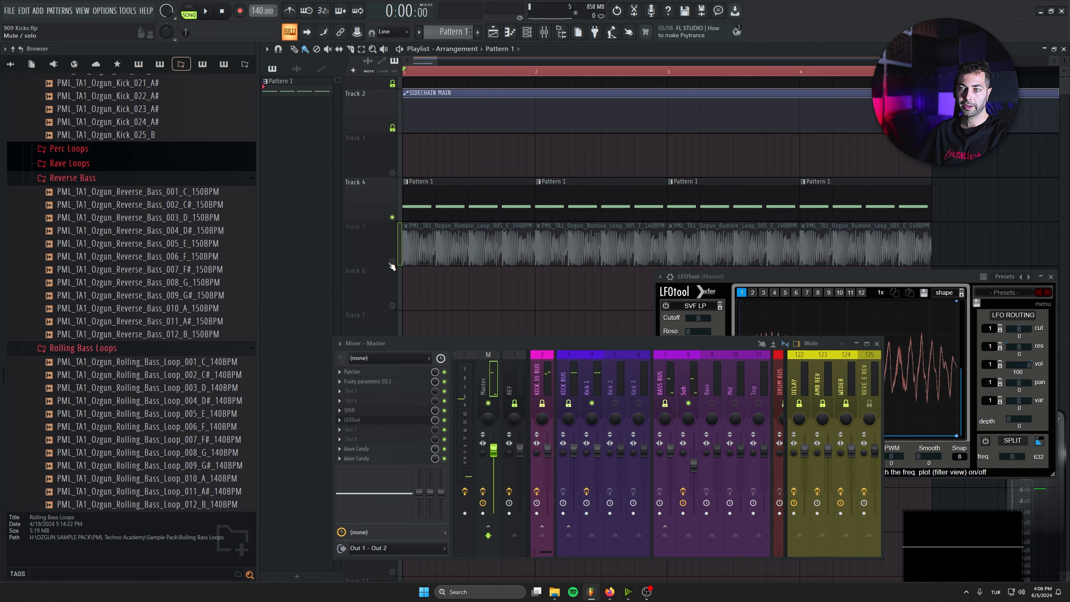
scroll(393, 211, down, 1)
key(space)
double_click(426, 236)
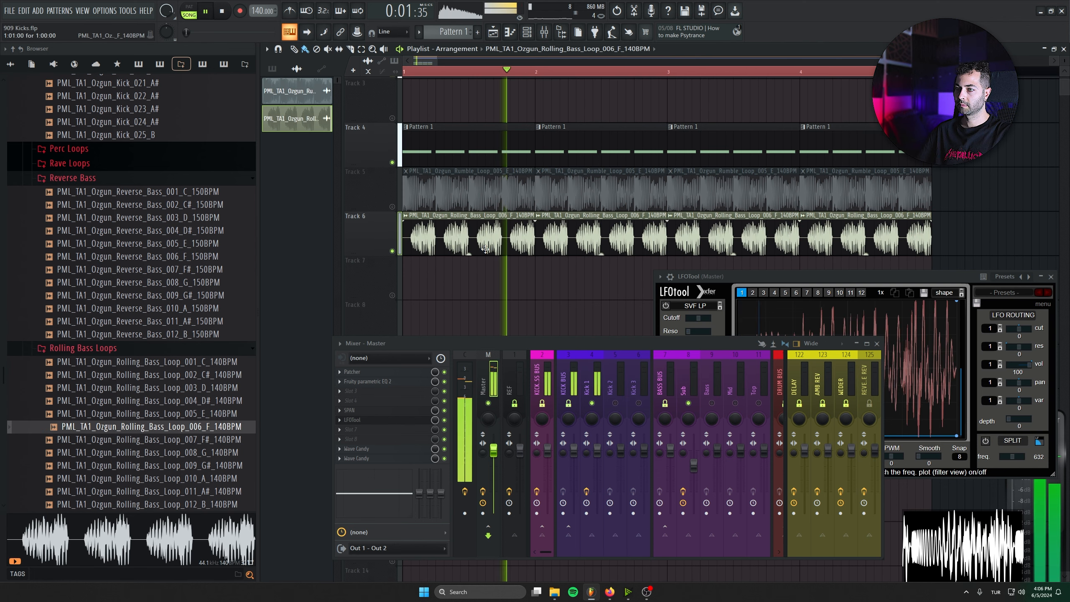
Set the rolling bass loop's channel volume to 54%, and route it to mixer track 8 with the Sub fader raised for playback.
drag(246, 88, 247, 114)
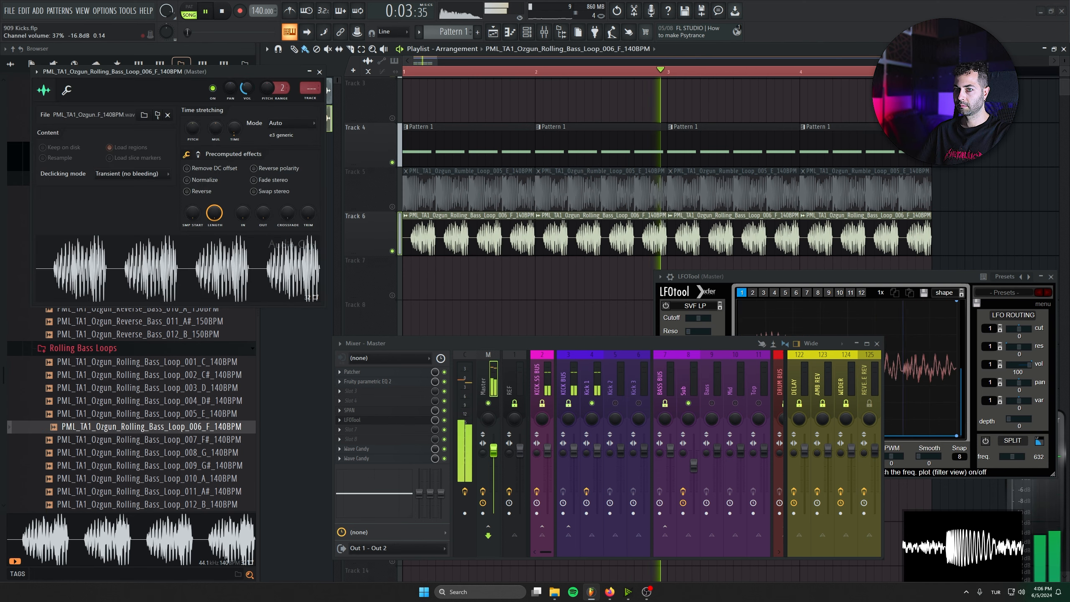
drag(735, 276, 715, 226)
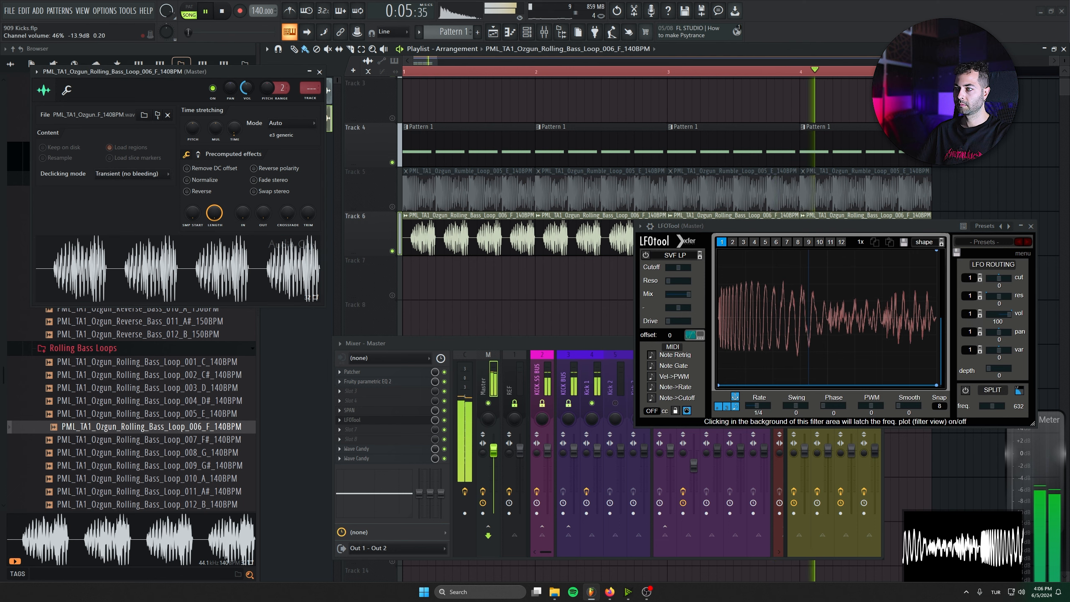
key(space)
drag(308, 86, 309, 64)
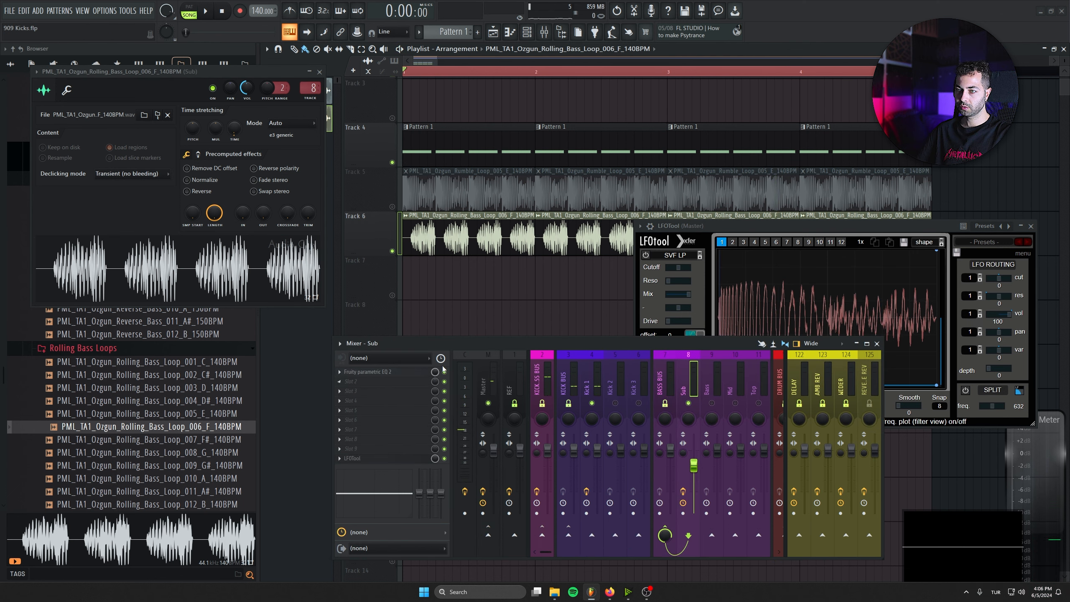
drag(694, 470, 694, 455)
key(space)
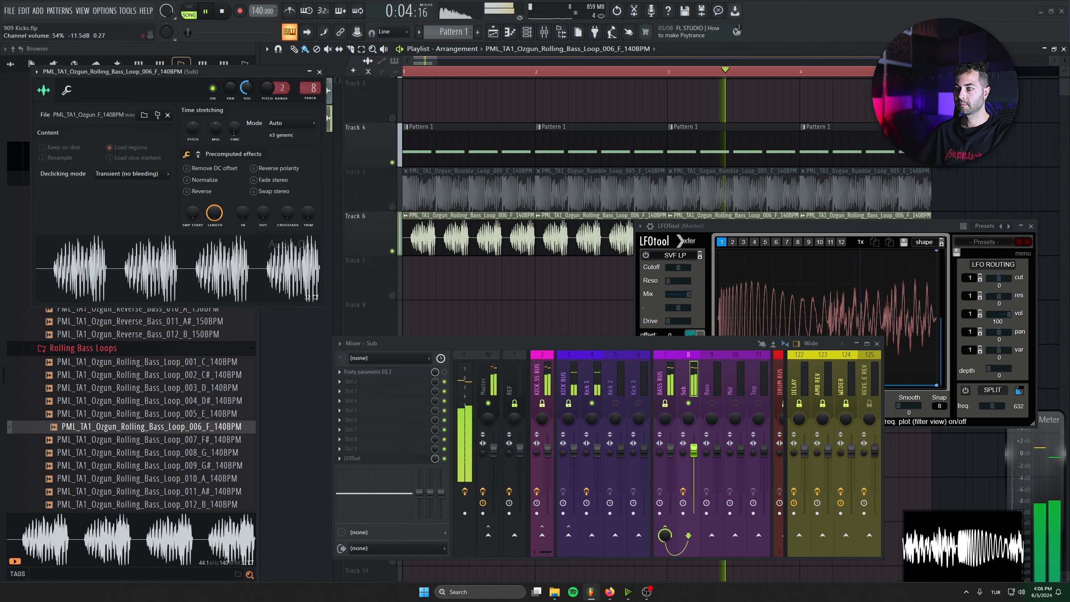
Move the Sub track's LFOTool up one slot and add a second LFOTool after it with a rising volume curve at 54% tension.
key(space)
click(352, 458)
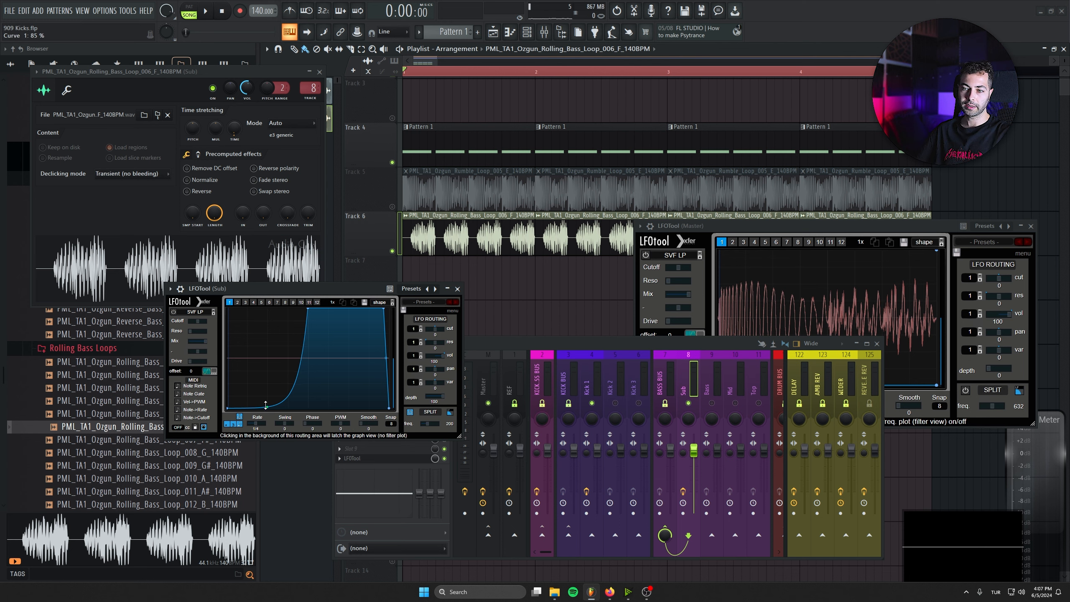
click(457, 289)
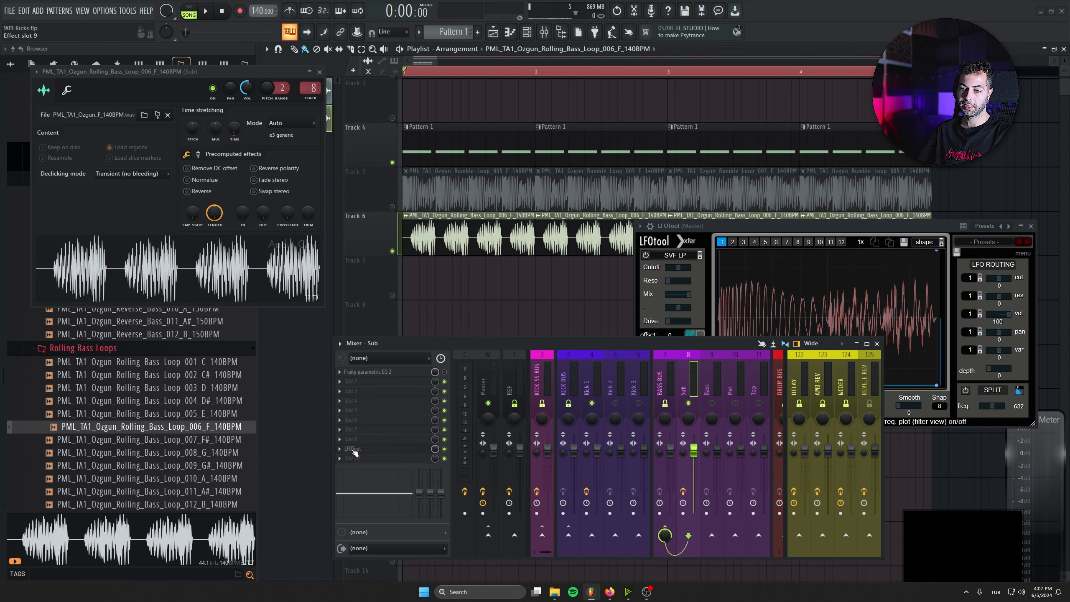
click(340, 448)
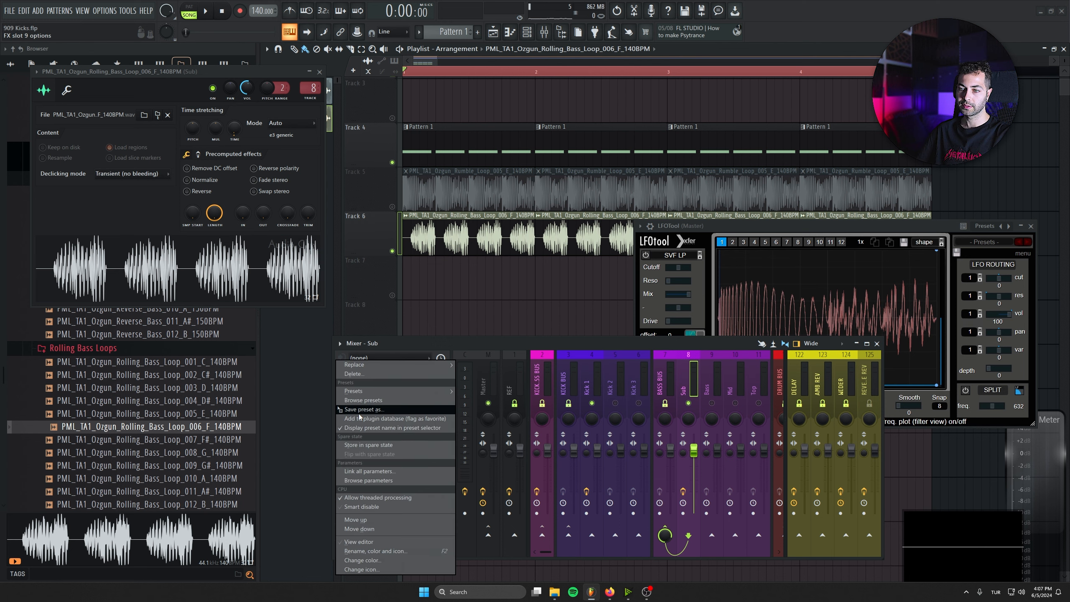
drag(358, 415, 360, 457)
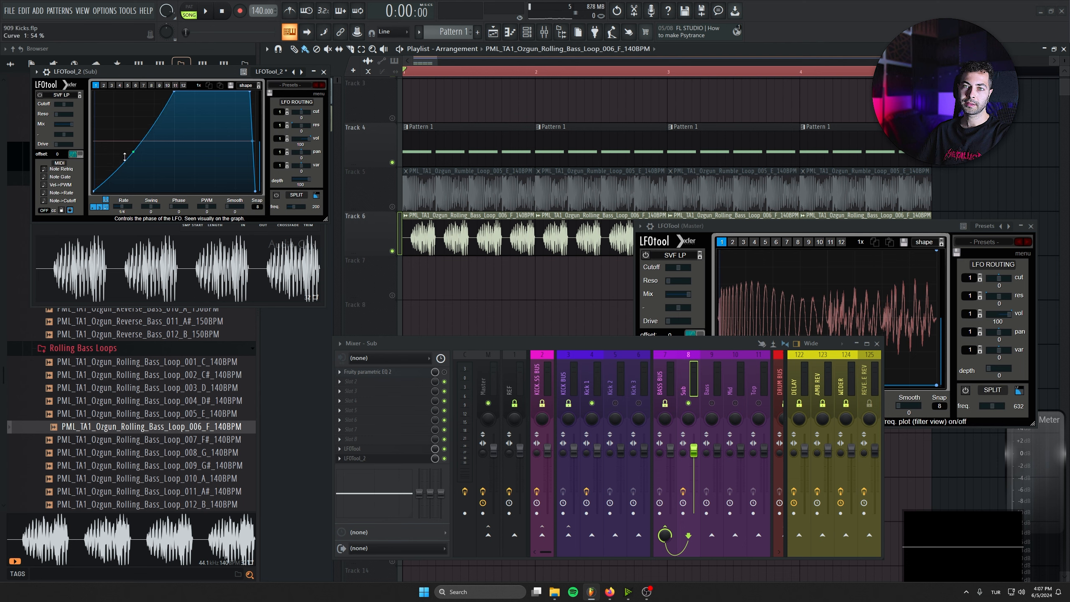
drag(164, 74, 206, 115)
key(space)
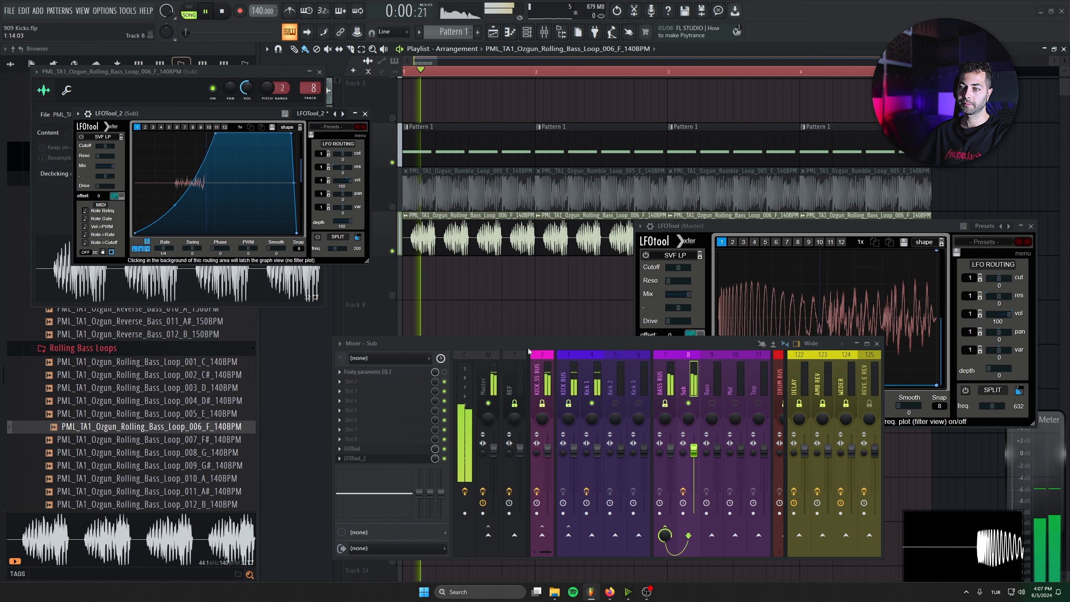
Check the kick and bass waveform in the Master LFOTool during playback, and close the Sub track's plugin windows and the mixer.
drag(761, 227, 768, 242)
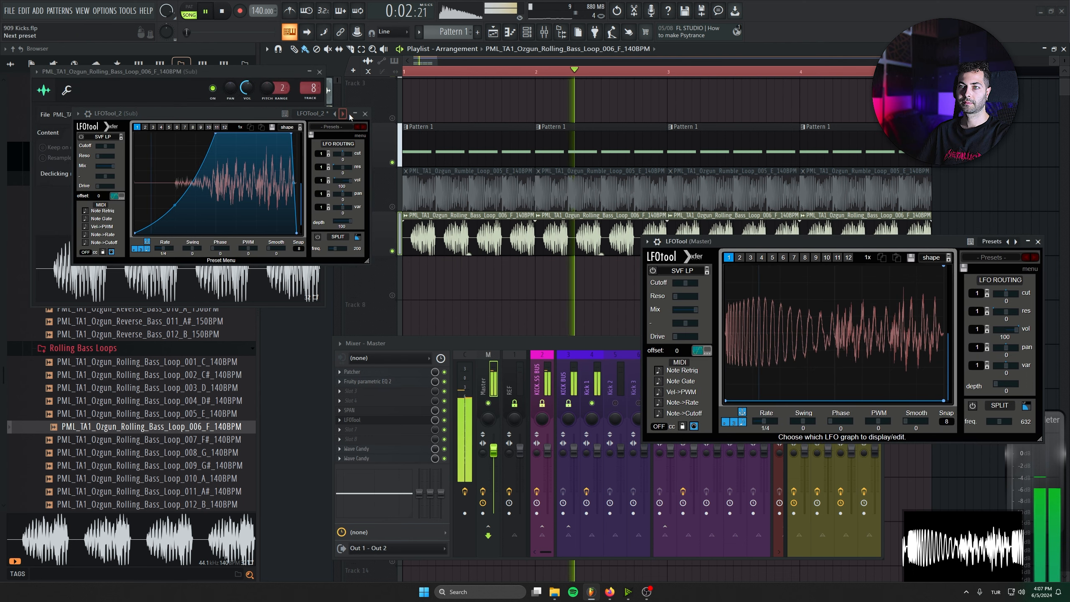
click(365, 114)
click(319, 72)
click(680, 453)
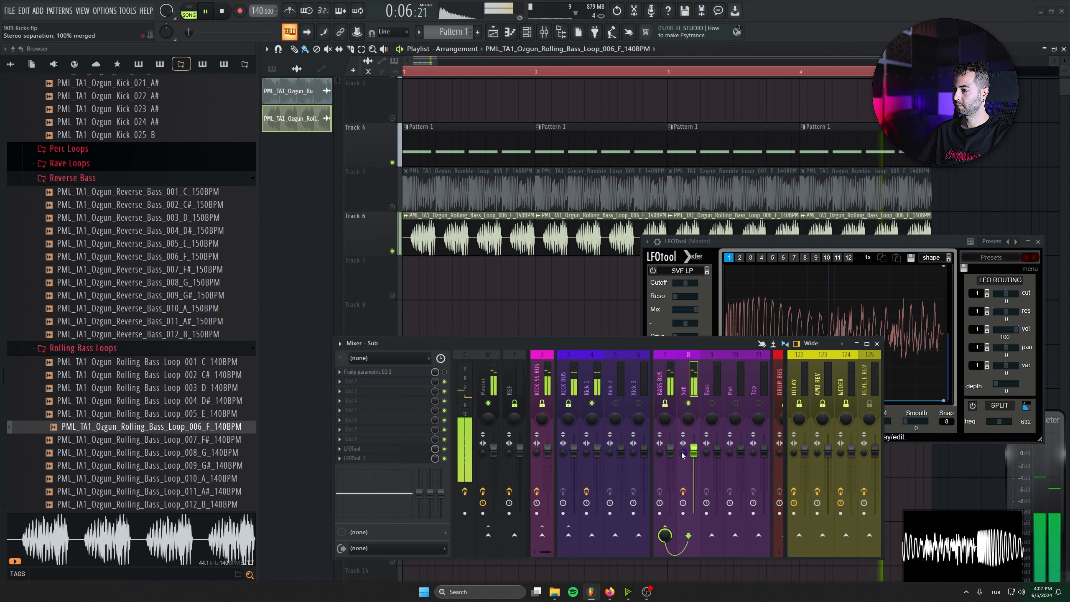
click(355, 458)
click(365, 114)
click(876, 344)
Audition Rolling_Bass_Loop 005_E, 004_D# and 010_A in place of the Track 6 sample and settle on 011_A#_140BPM.
middle_click(196, 414)
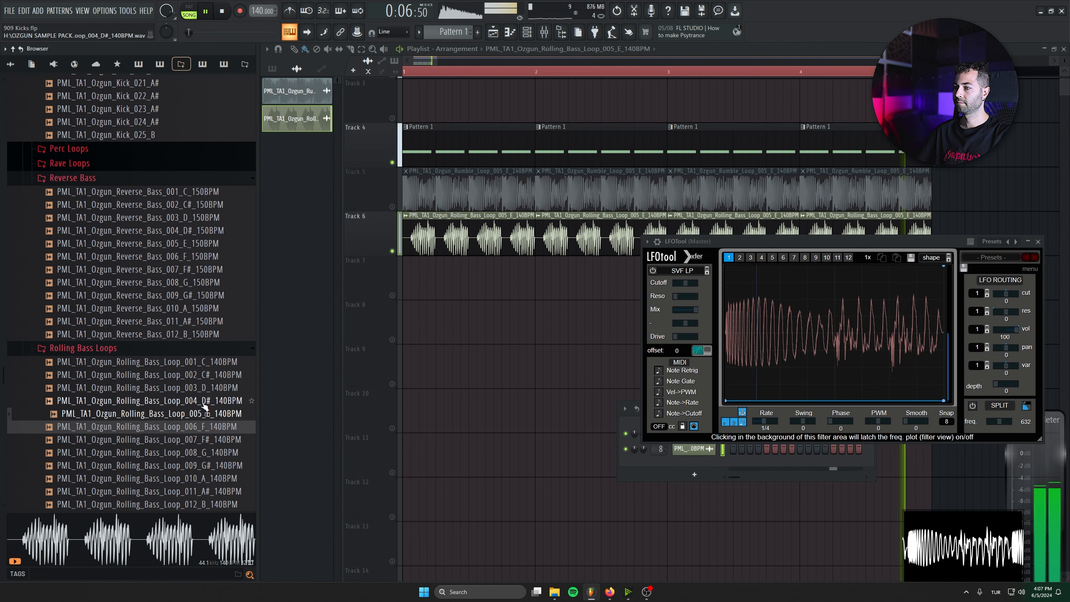
middle_click(203, 403)
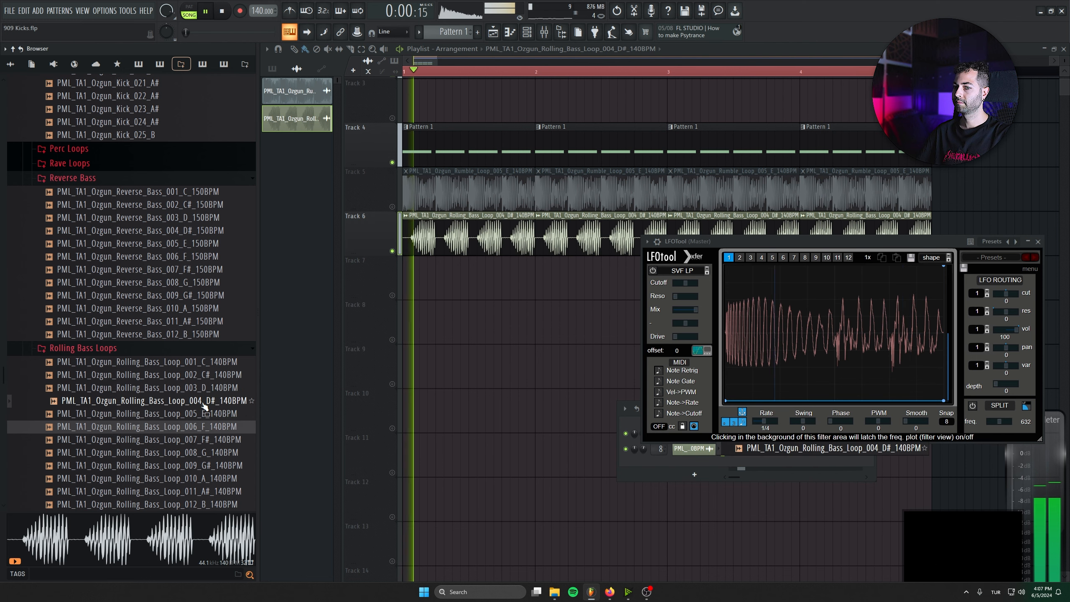
middle_click(208, 479)
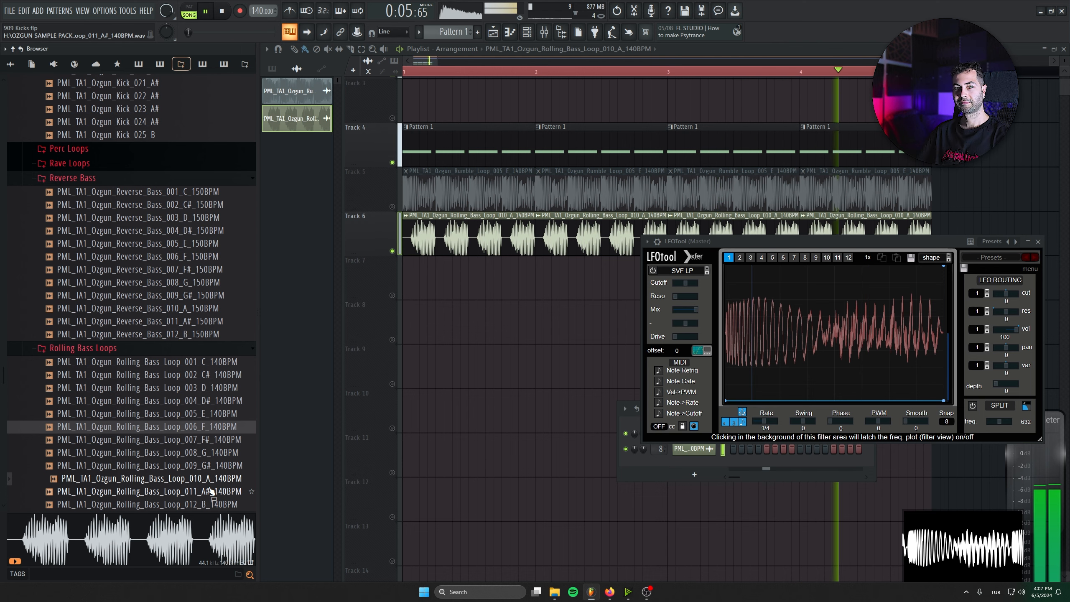
middle_click(210, 490)
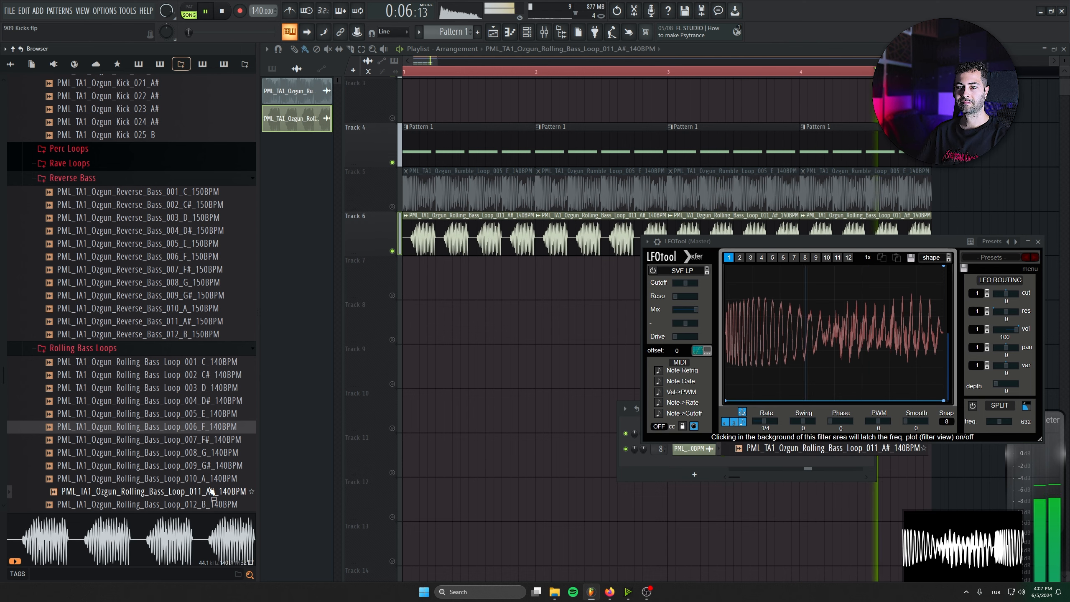
Add PML_TA1_Ozgun_Rave_Loop_008_140BPM to Track 7, duplicate it to fill all four bars, and unmute the track.
click(111, 167)
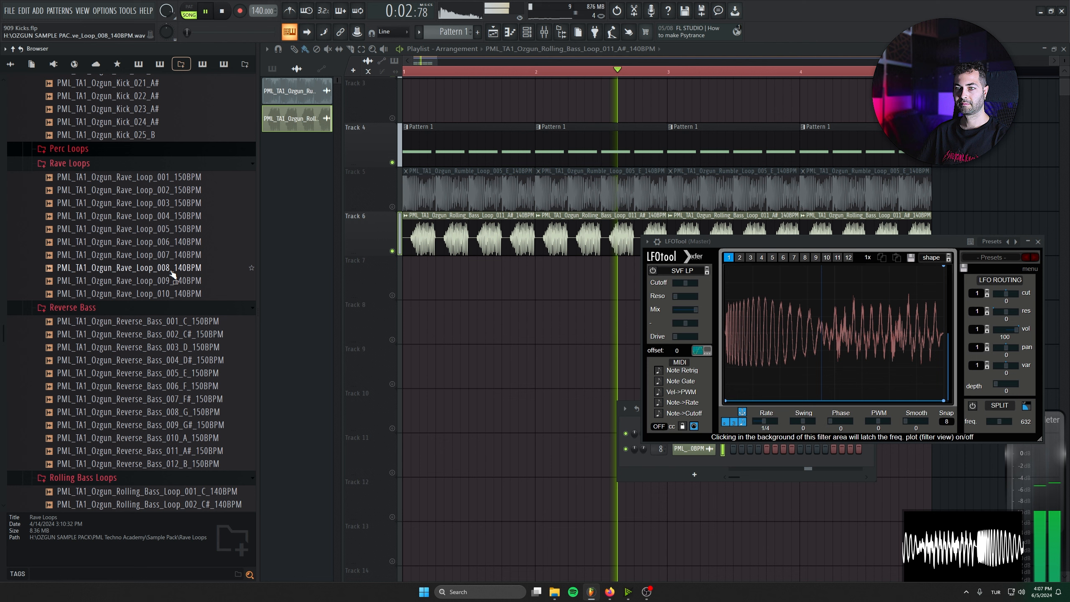
drag(168, 268, 423, 277)
drag(715, 241, 737, 379)
key(ctrl+b)
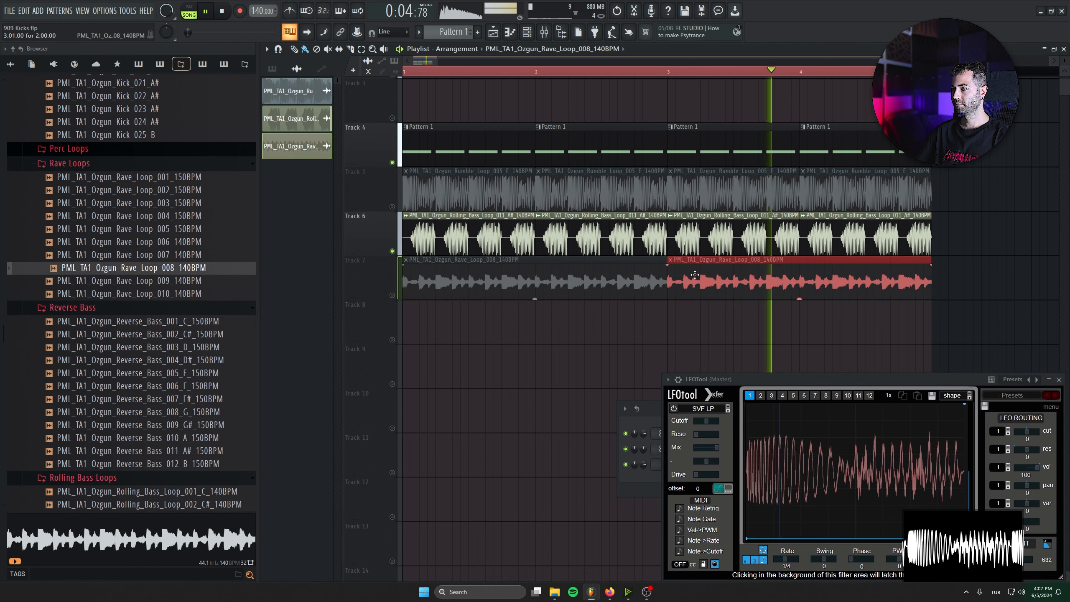
click(392, 295)
Lower the rave loop's channel volume to about 41% and replace its sample with PML_TA1_Ozgun_Rave_Loop_010_140BPM.
double_click(446, 278)
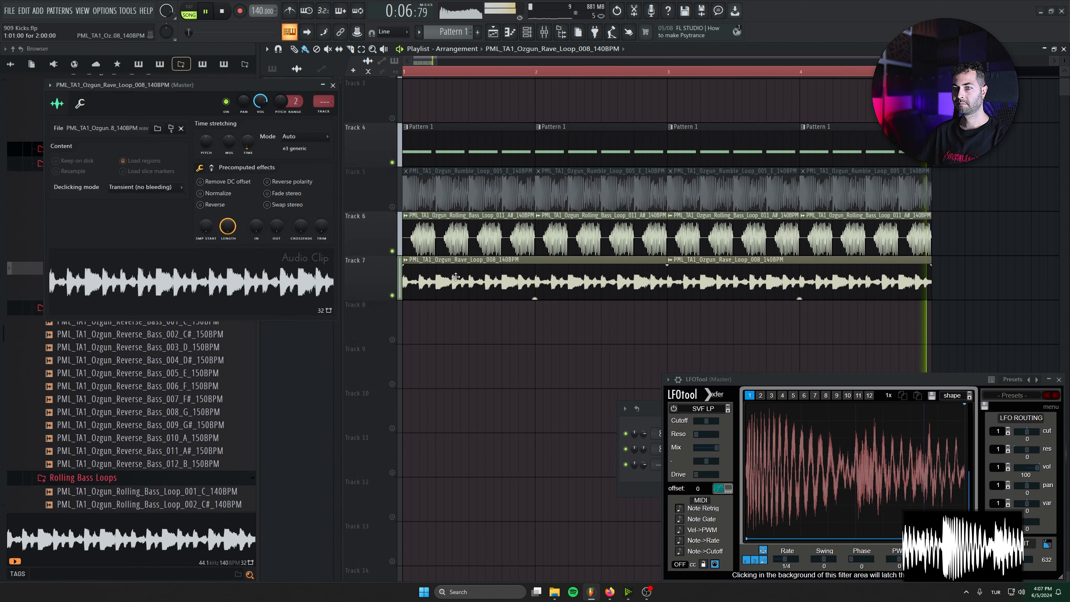
drag(260, 103, 260, 124)
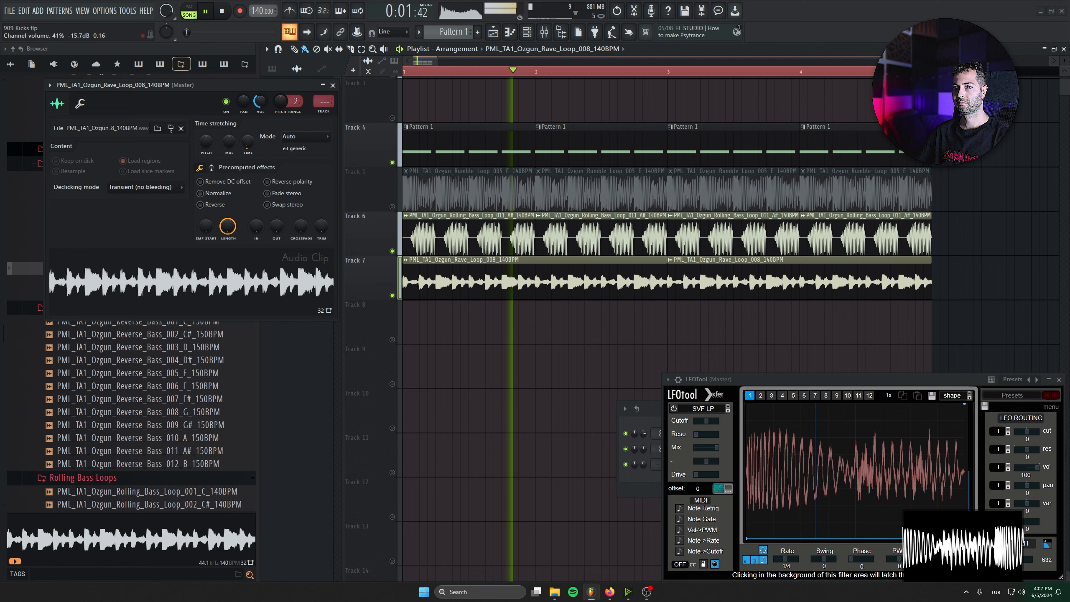
click(333, 86)
middle_click(221, 279)
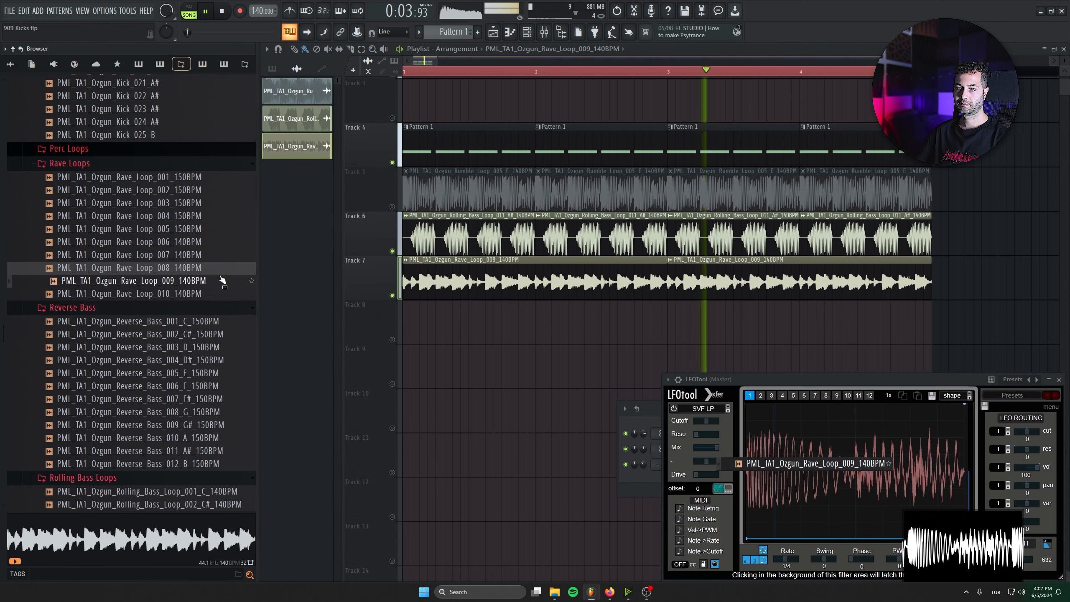
middle_click(215, 293)
Add PML_TA1_Ozgun_Perc_Loop_008_140BPM to Track 8, copy it across all four bars, and unmute the track.
scroll(219, 270, up, 4)
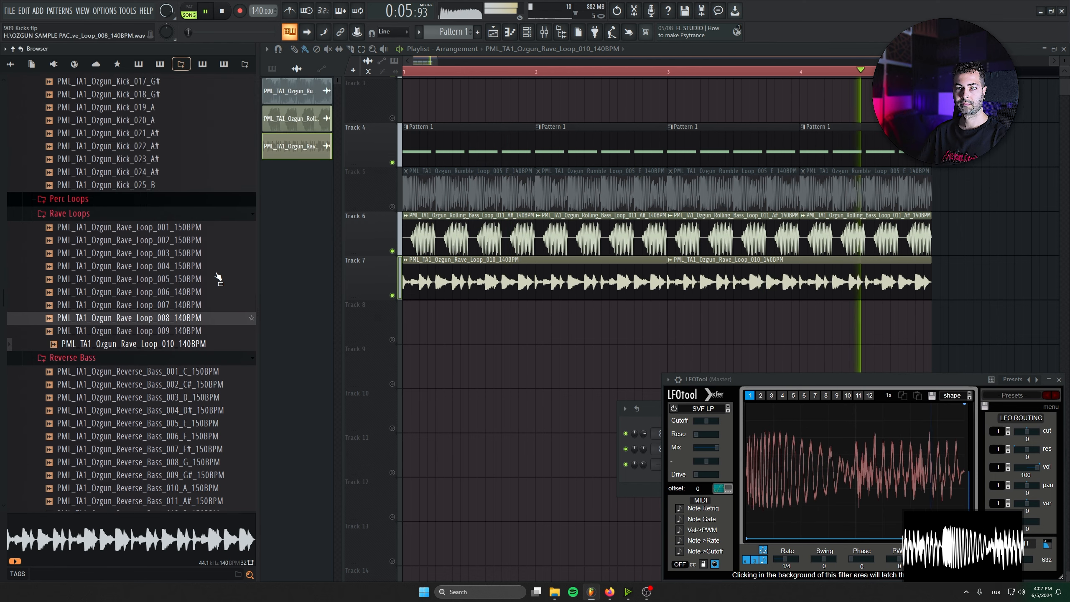
click(69, 304)
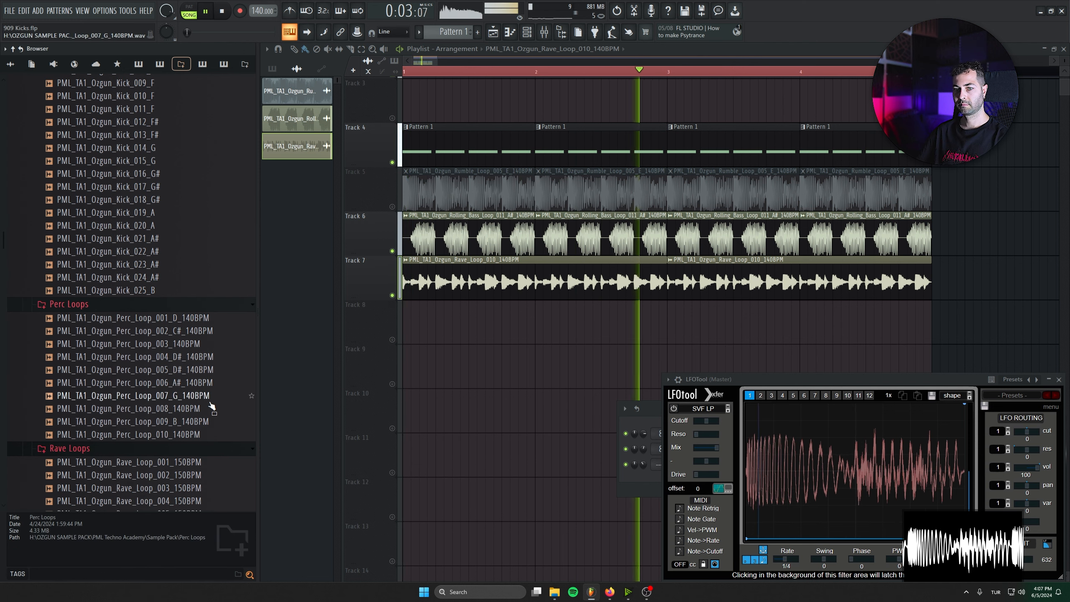
drag(202, 409, 410, 331)
drag(592, 328, 581, 326)
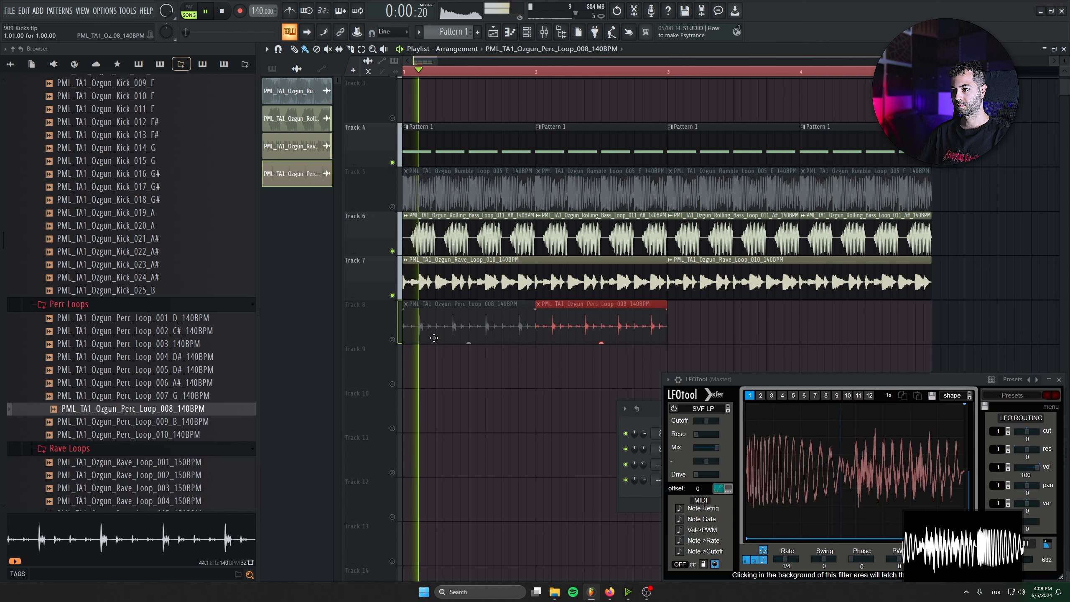
drag(696, 328, 670, 327)
drag(837, 327, 805, 321)
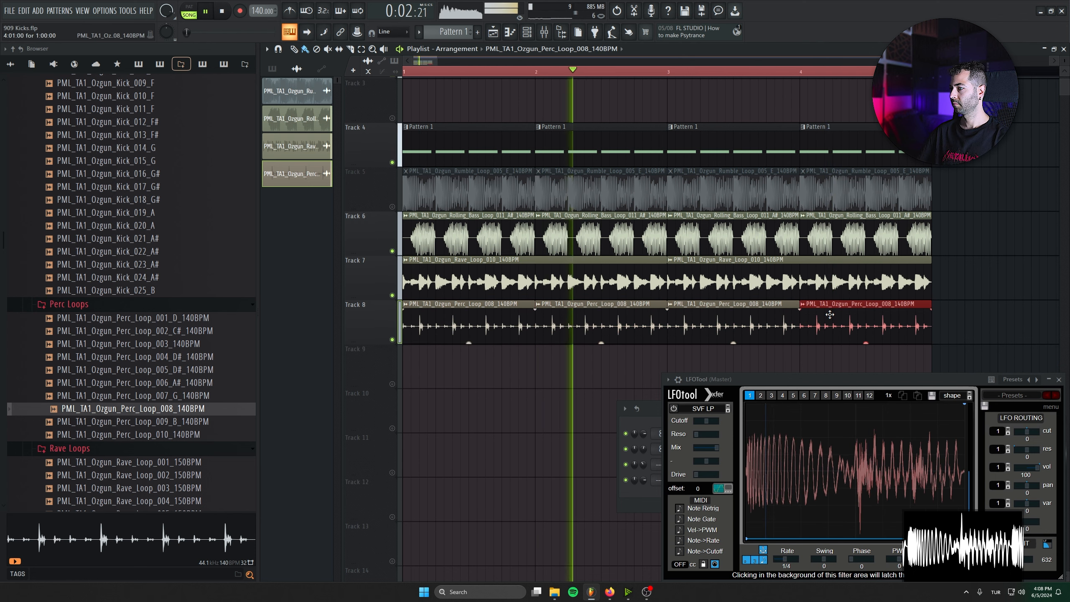
Place PML_TA1_Ozgun_Hat_Loop_005_140BPM at the start of Track 9, unmute the track and copy the clip into bar 2.
scroll(453, 367, up, 2)
scroll(165, 255, up, 6)
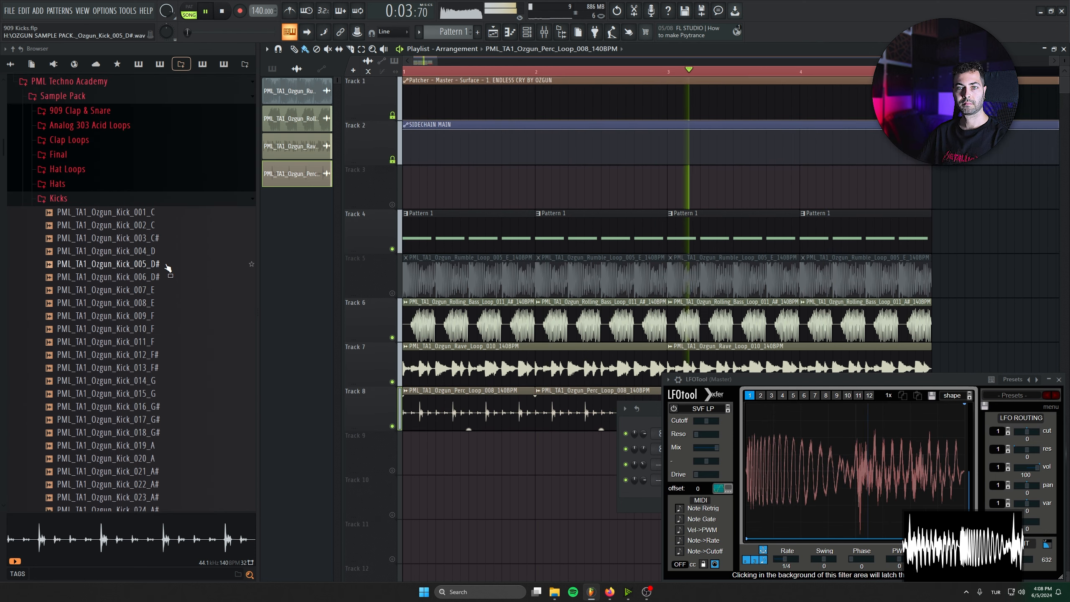
click(90, 171)
scroll(379, 311, down, 2)
drag(168, 237, 444, 368)
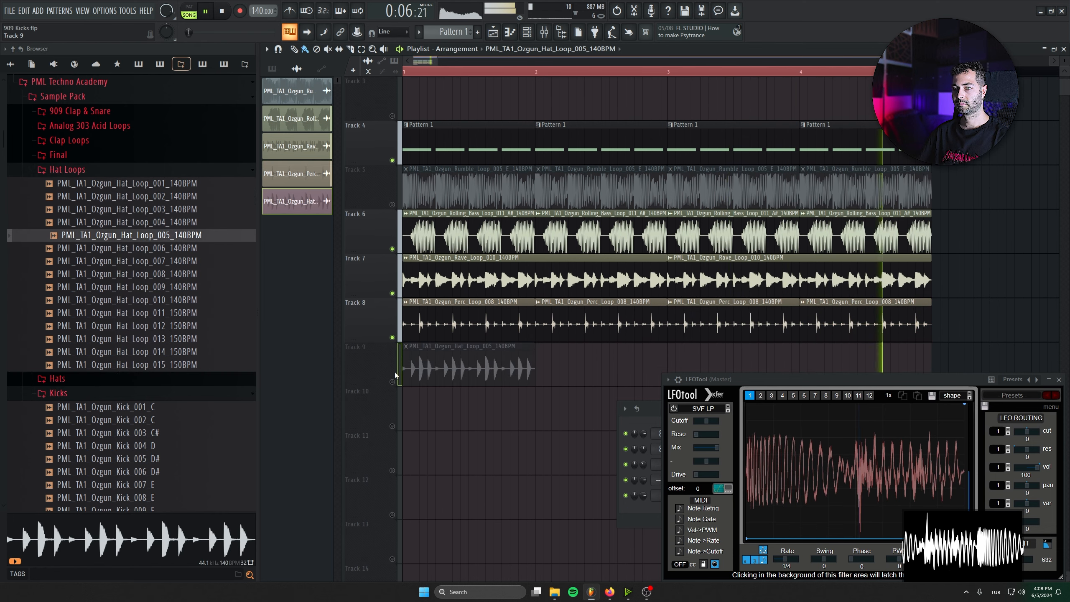
drag(565, 365, 548, 365)
Lower the hat loop's channel volume and copy its clip into bars 3 and 4 of Track 9.
double_click(548, 366)
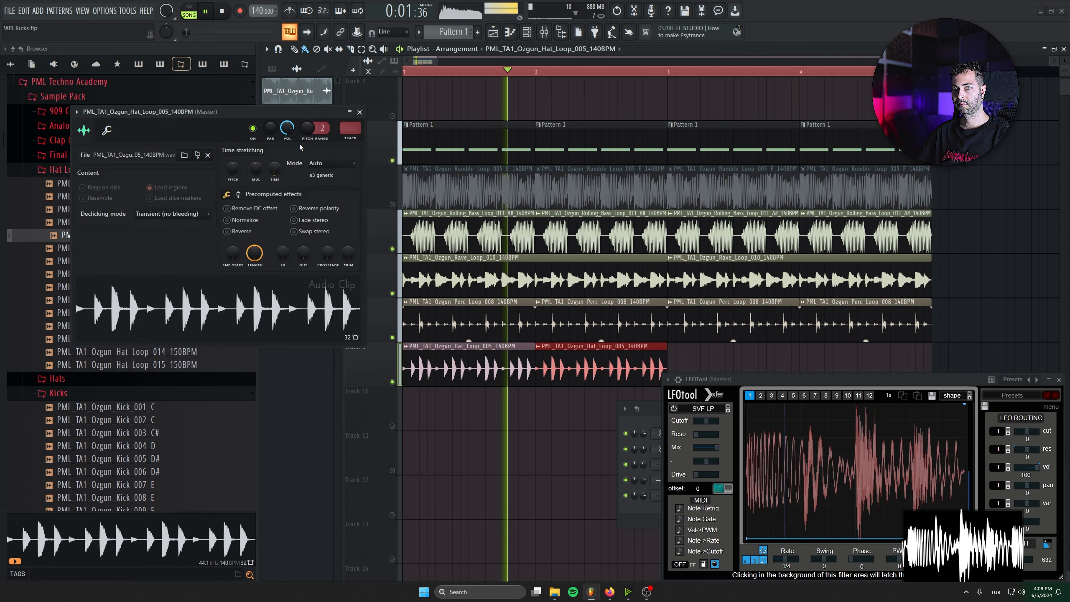
drag(286, 133, 287, 128)
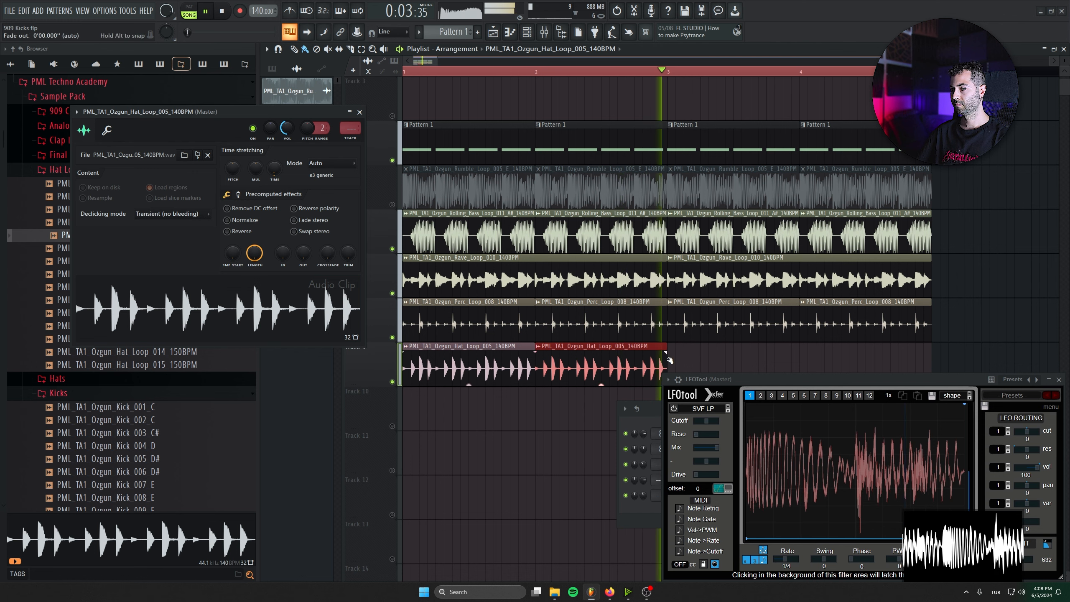
click(695, 362)
drag(672, 359, 670, 359)
drag(822, 356, 784, 341)
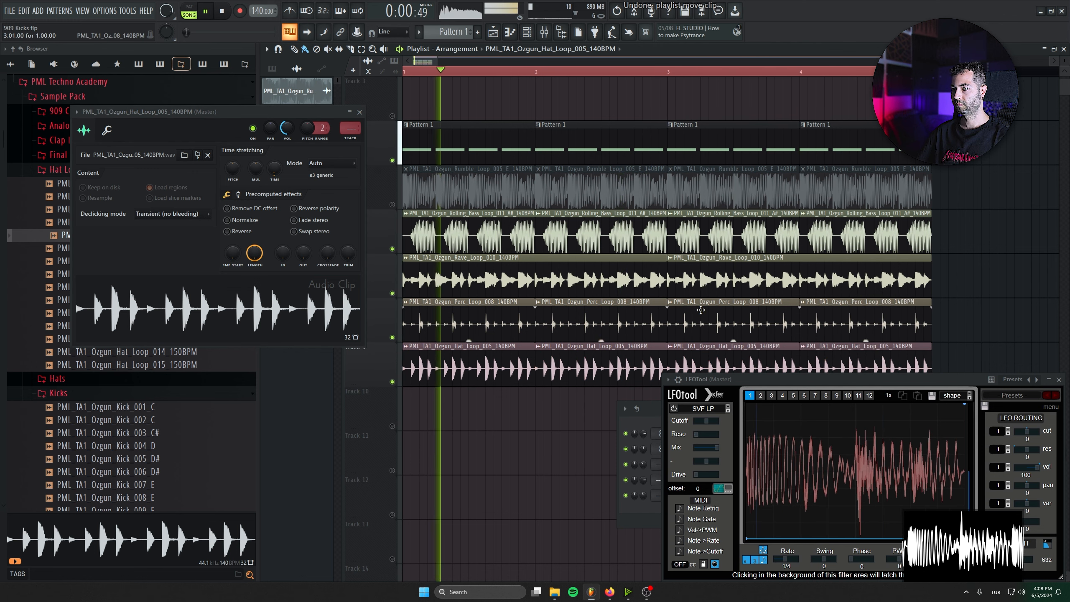
key(space)
click(359, 112)
Listen to the consolidated kick audio on Track 4, and open the Serum kick instrument from the channel rack.
key(space)
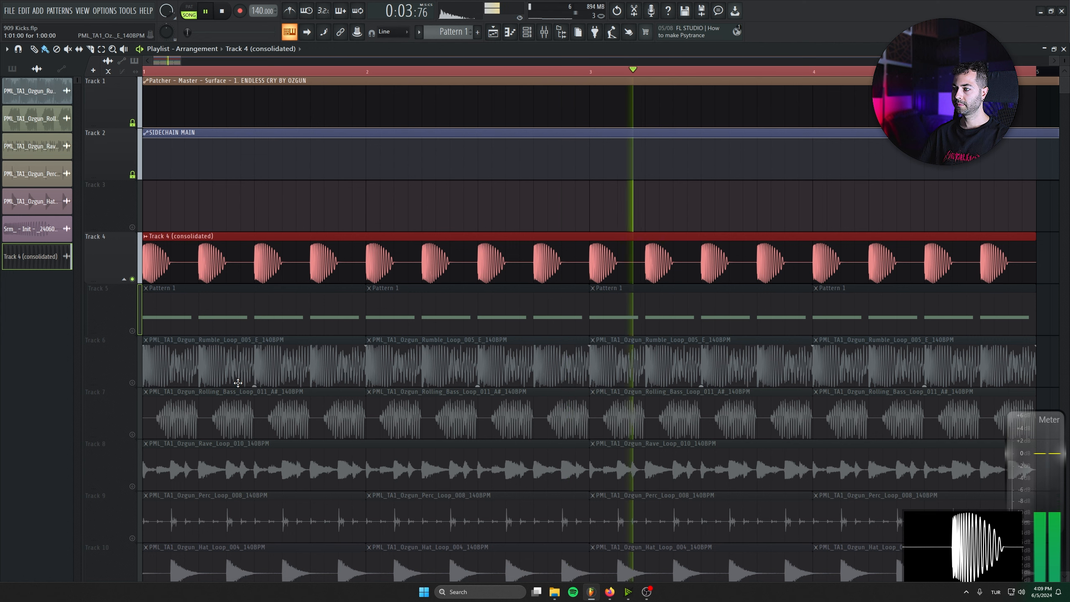
key(space)
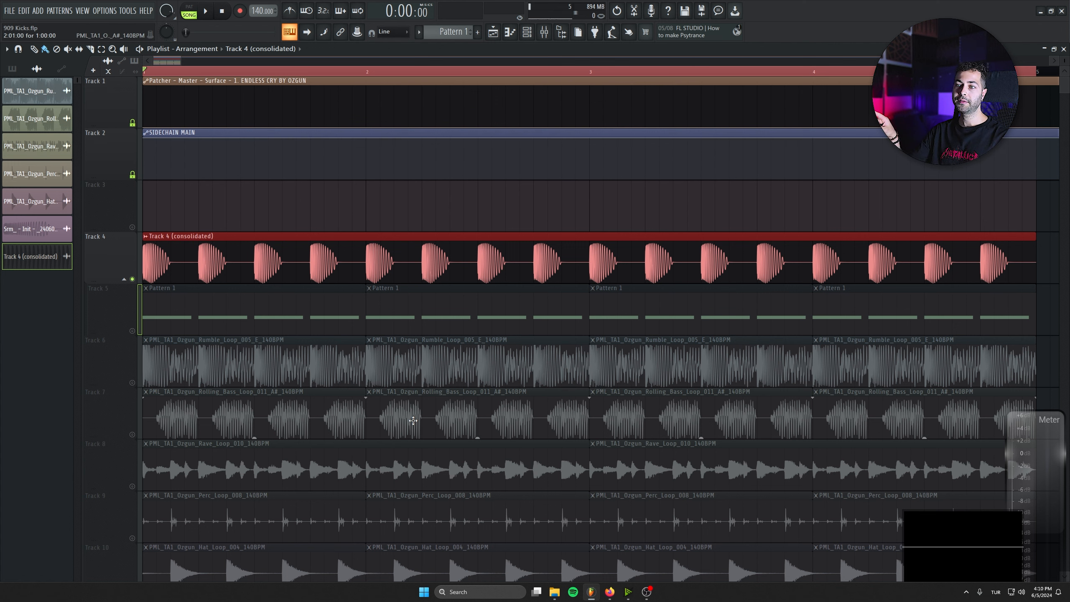
key(F6)
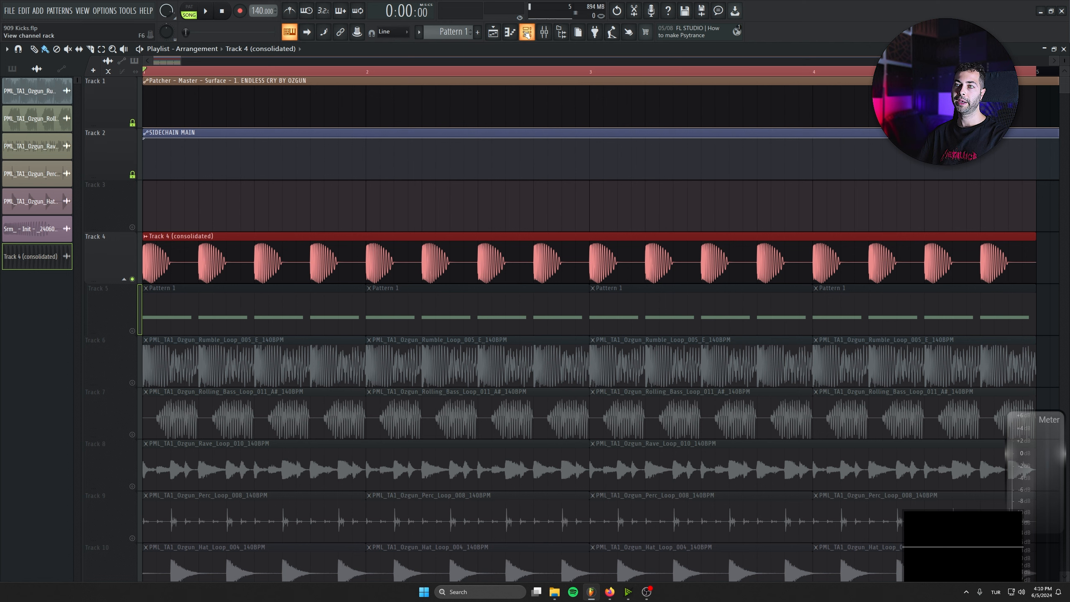
click(709, 410)
click(707, 419)
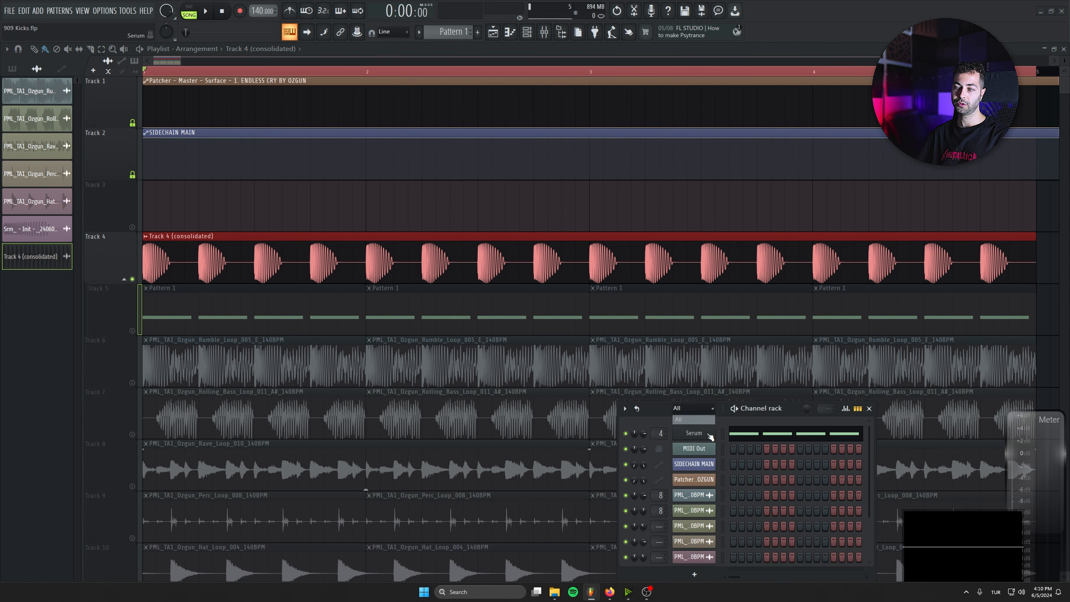
click(711, 437)
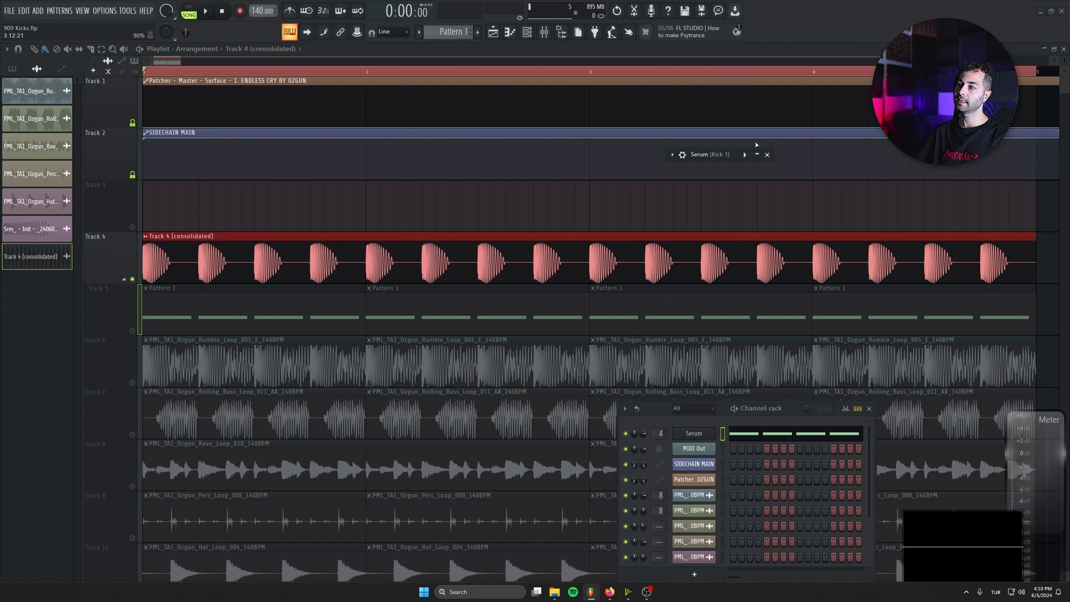
drag(659, 161, 507, 159)
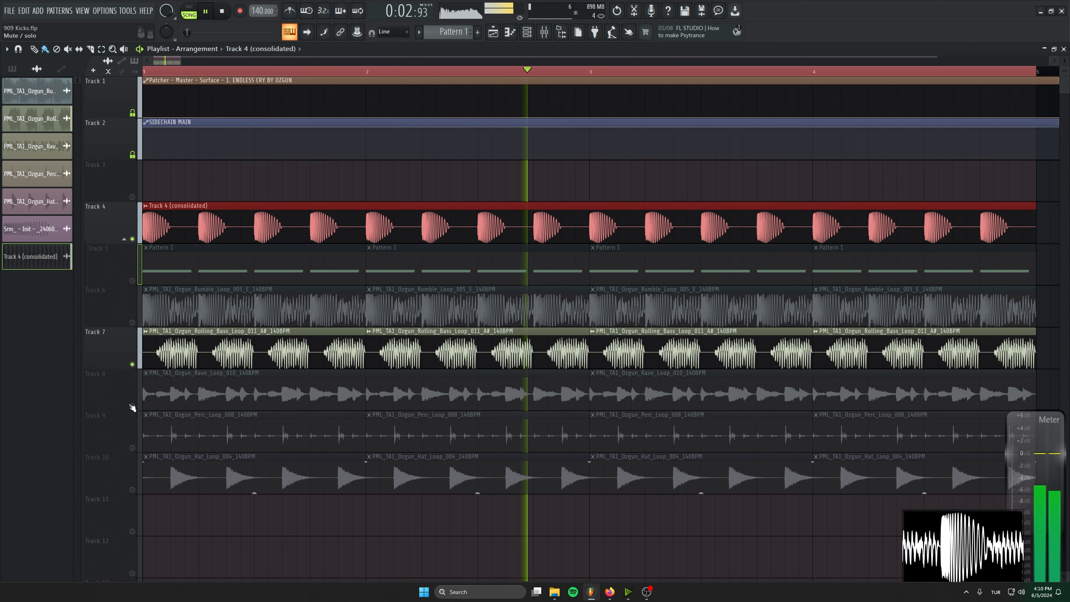
Unmute the perc loop on Track 9 and adjust its channel volume, and unmute the hat loop on Track 10.
click(132, 448)
double_click(185, 437)
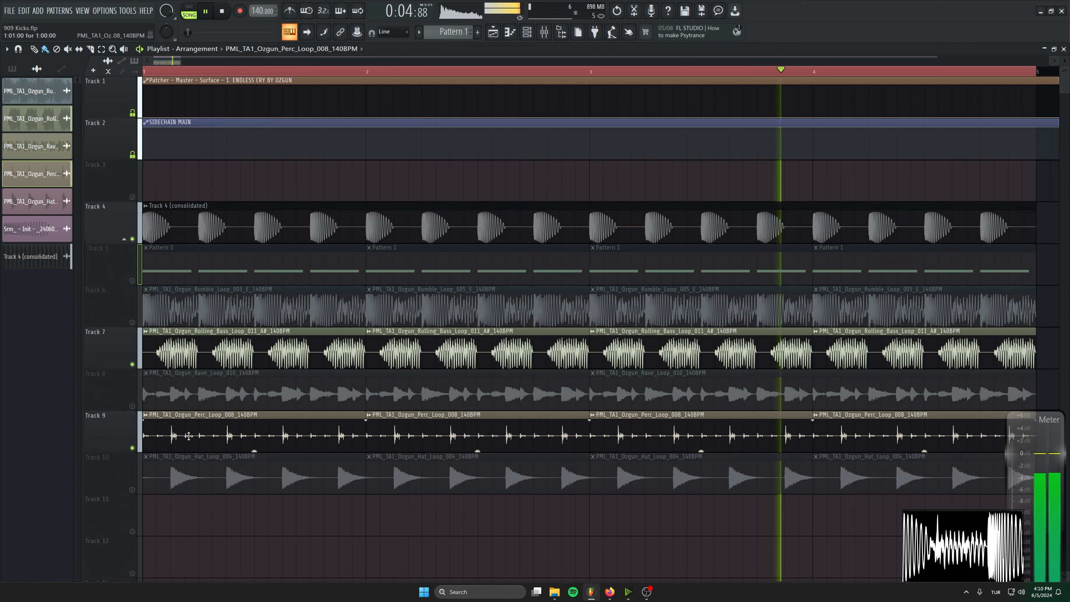
drag(274, 114, 274, 122)
key(Escape)
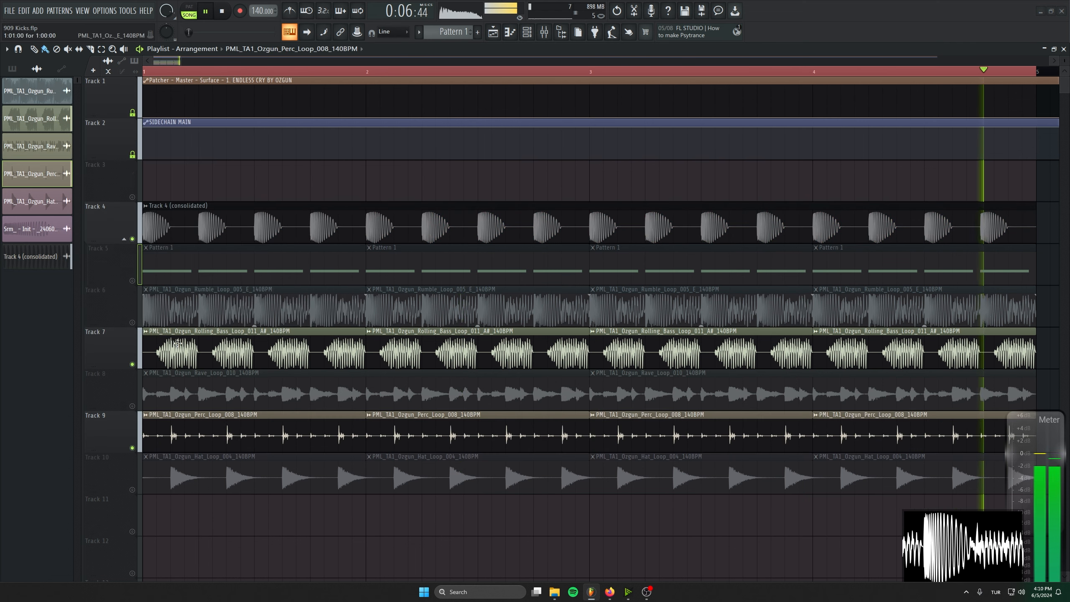
click(132, 490)
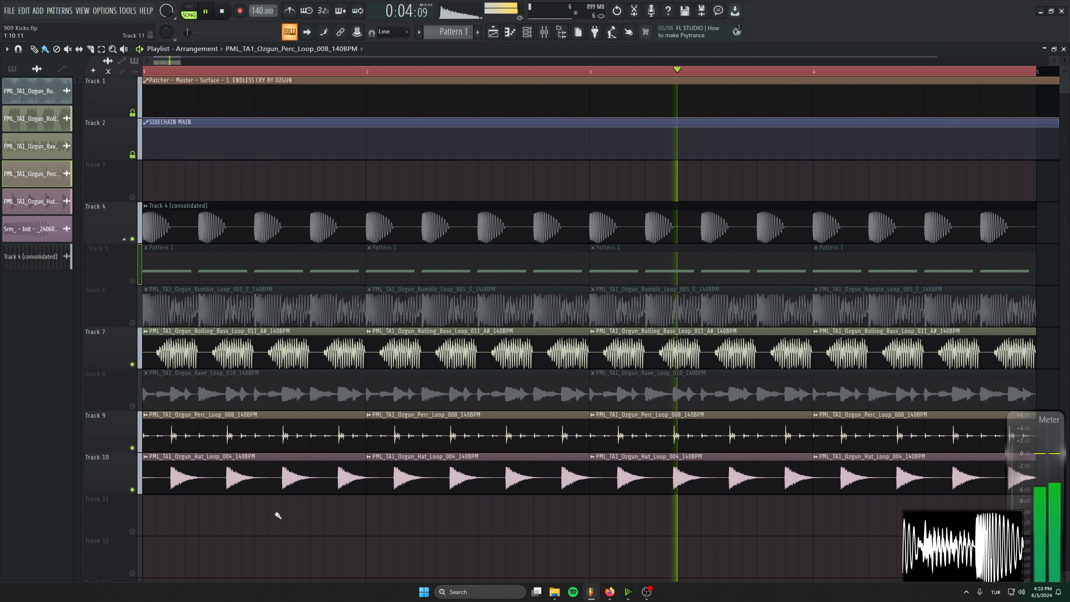
Unmute the PML_TA1_Ozgun_Rave_Loop_010_140BPM clips on Track 8 and adjust the loop's channel volume.
click(132, 406)
double_click(181, 391)
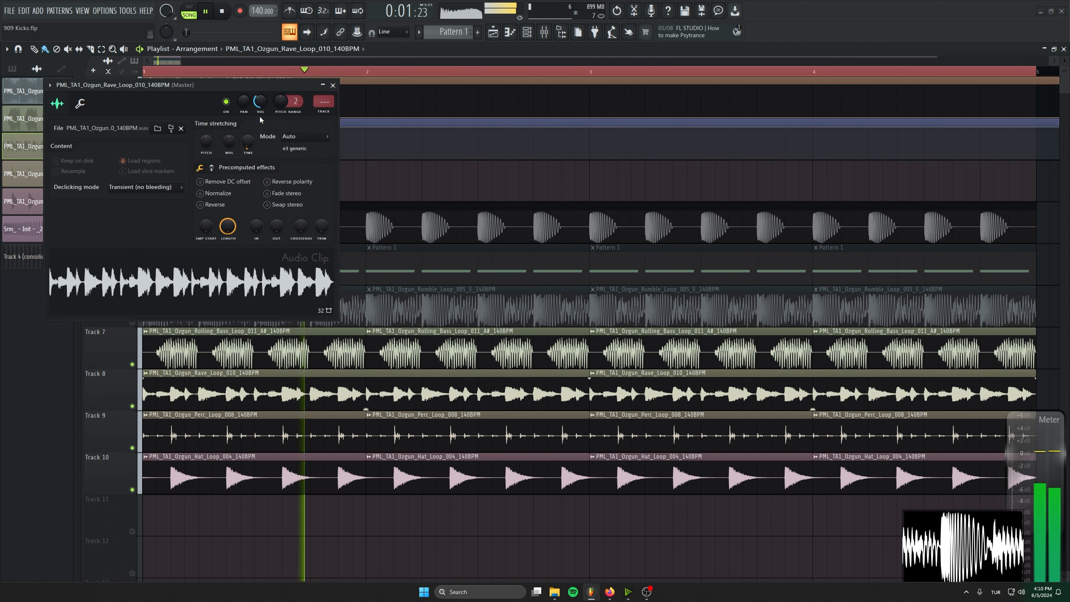
mouse_move(261, 102)
mouse_down()
mouse_move(260, 115)
mouse_move(266, 107)
mouse_up()
key(Escape)
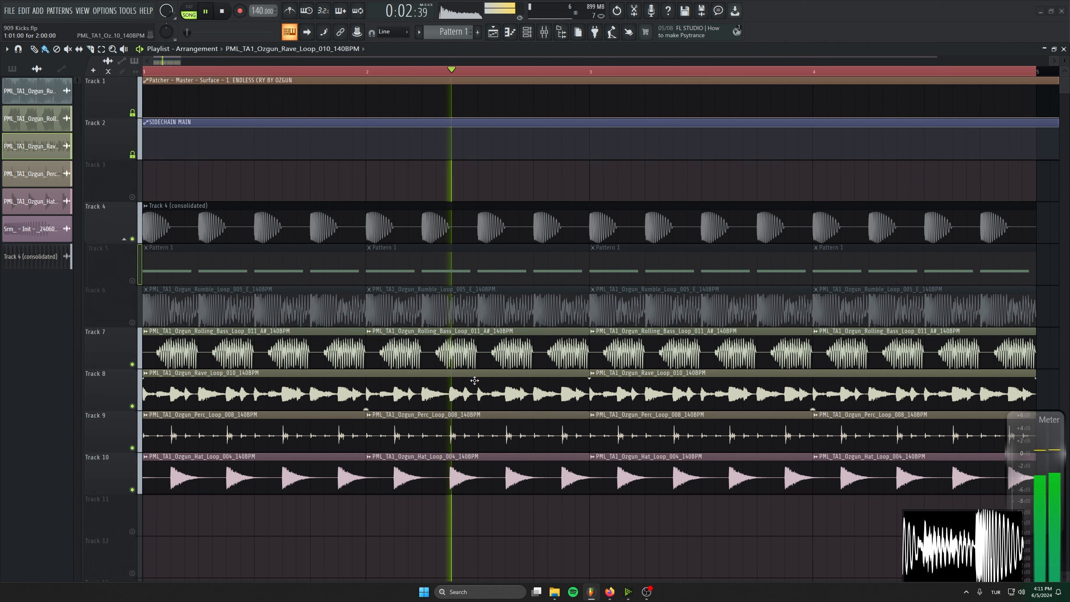
Solo the consolidated kick audio on Track 4.
right_click(136, 241)
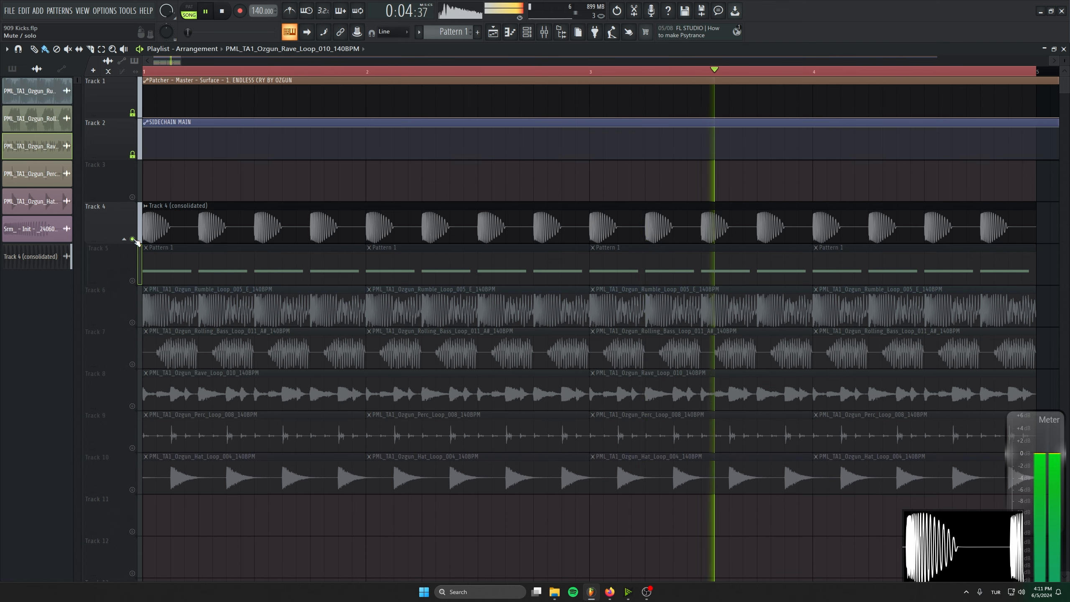